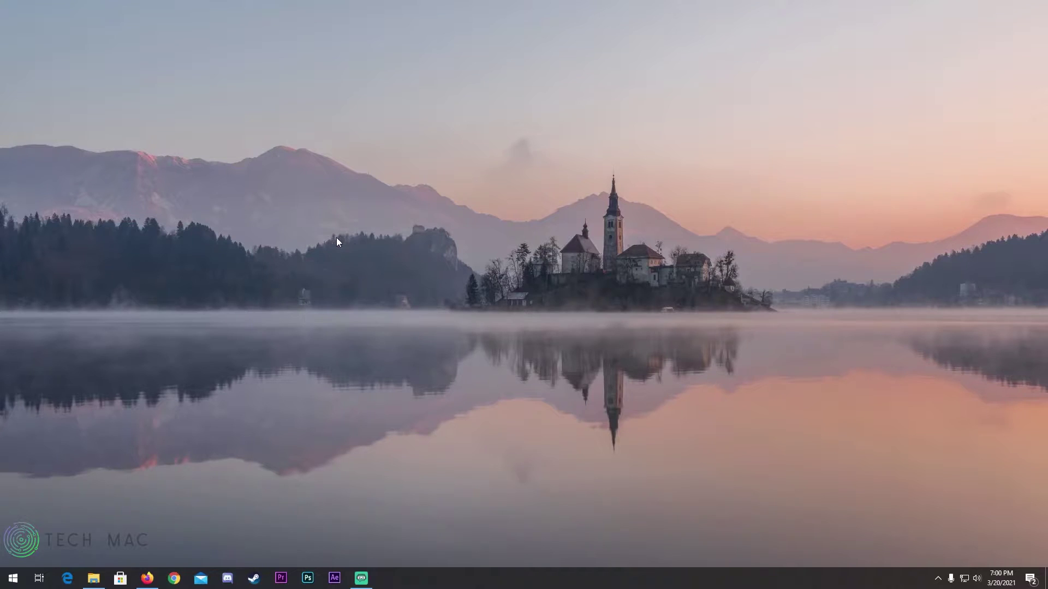
Switch to Firefox, download UltraUXThemePatcher_4.1.1.exe from its homepage, and show the saved file in its folder.
click(147, 579)
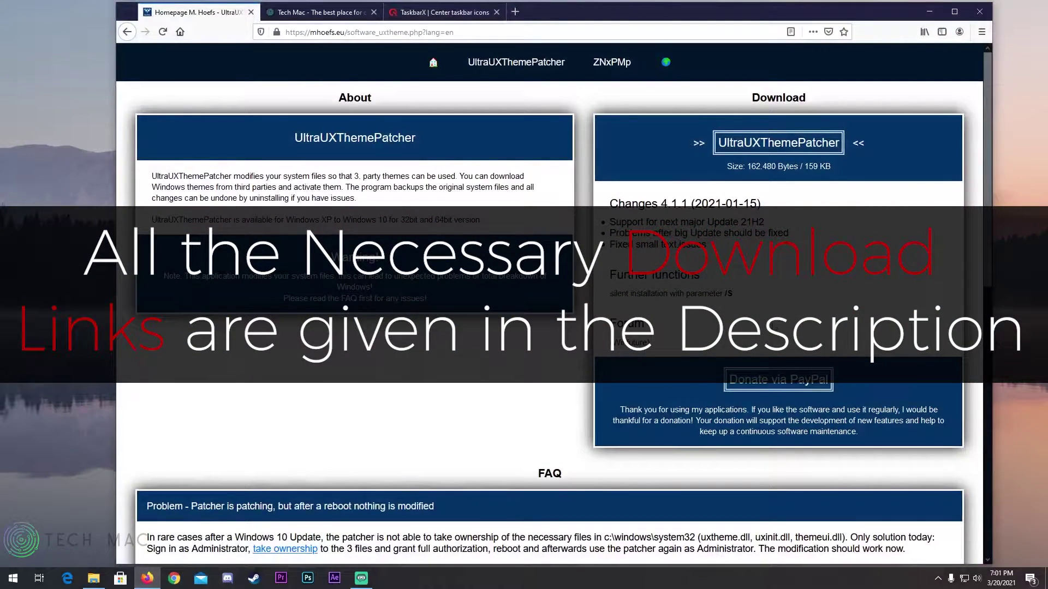
click(816, 149)
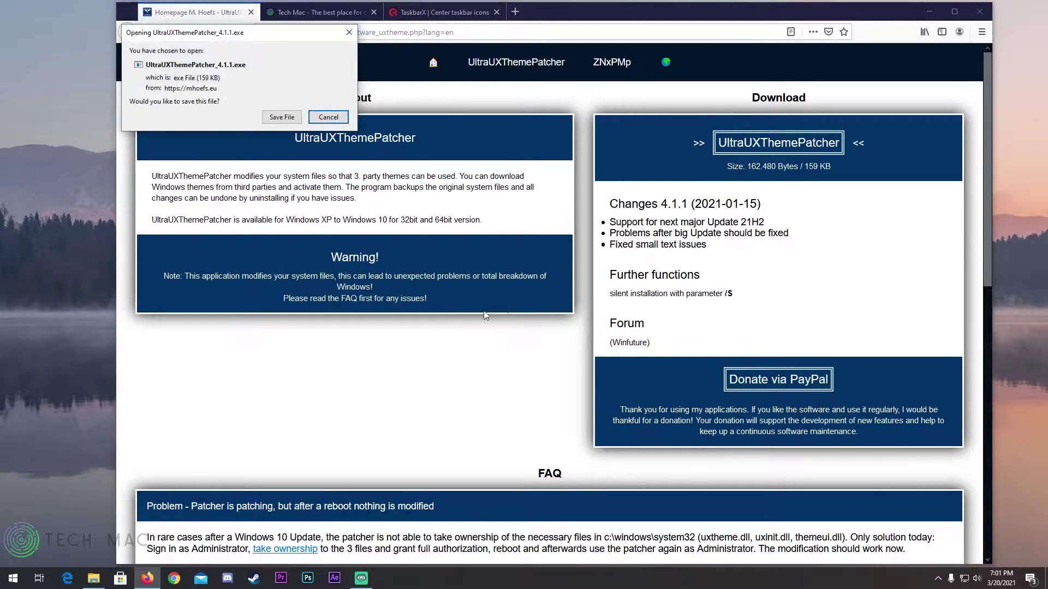
click(282, 117)
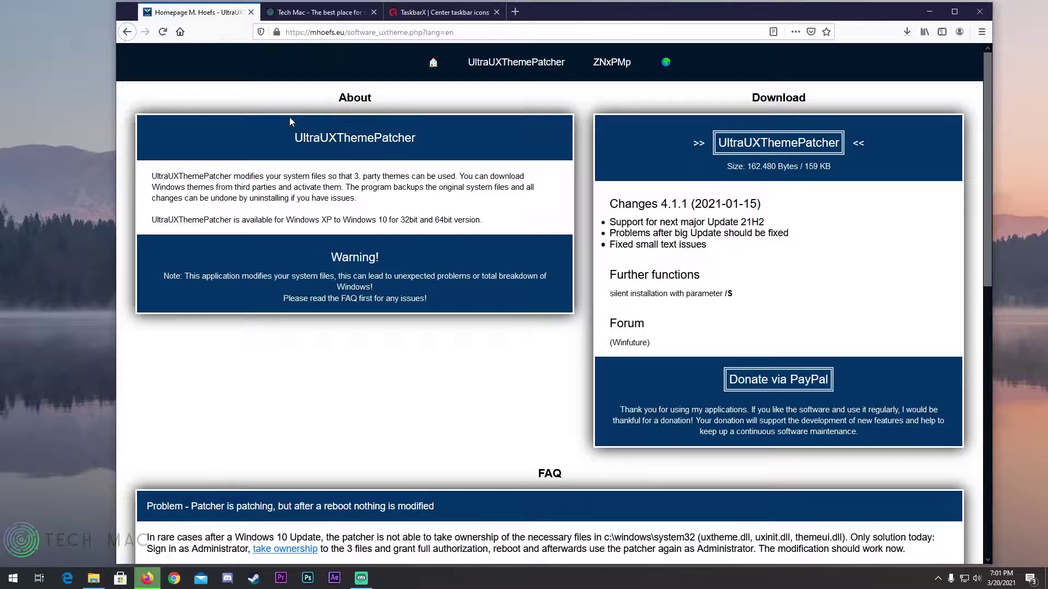
click(906, 33)
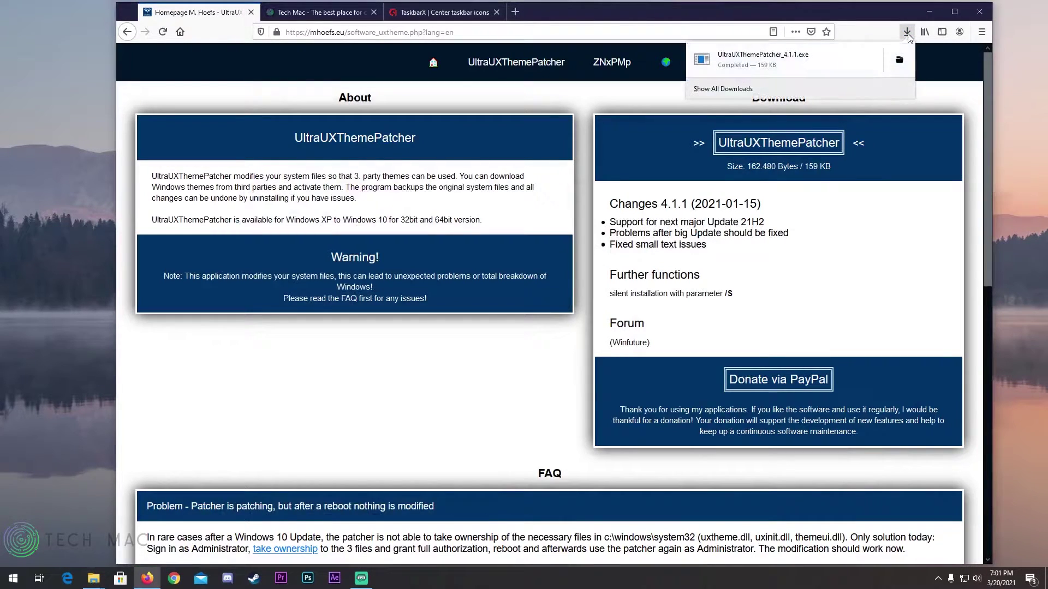
click(900, 54)
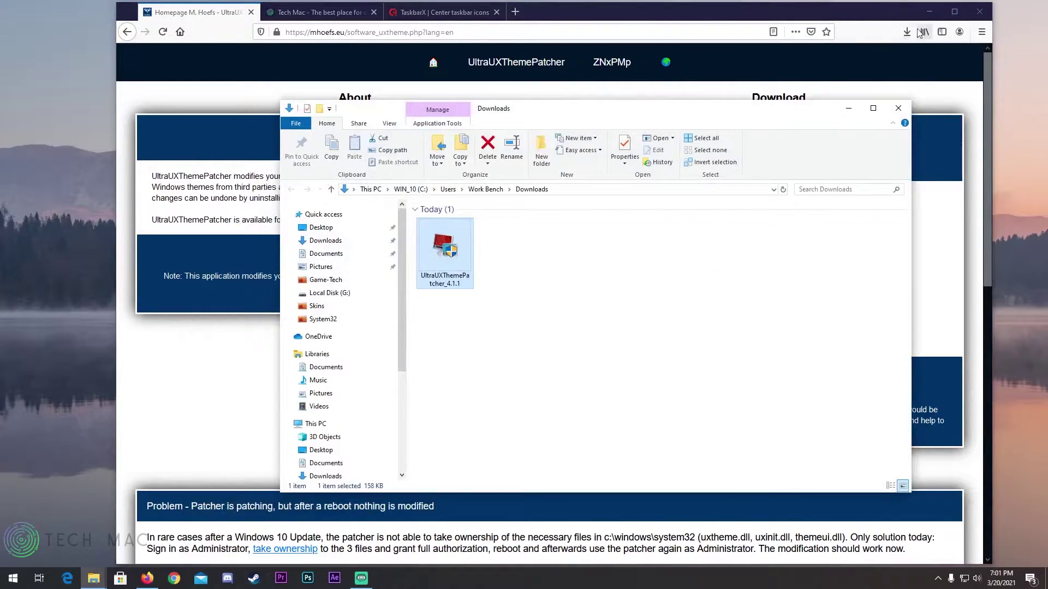
Run the downloaded UltraUXThemePatcher setup, accept the license terms and complete the installation.
click(922, 9)
double_click(459, 263)
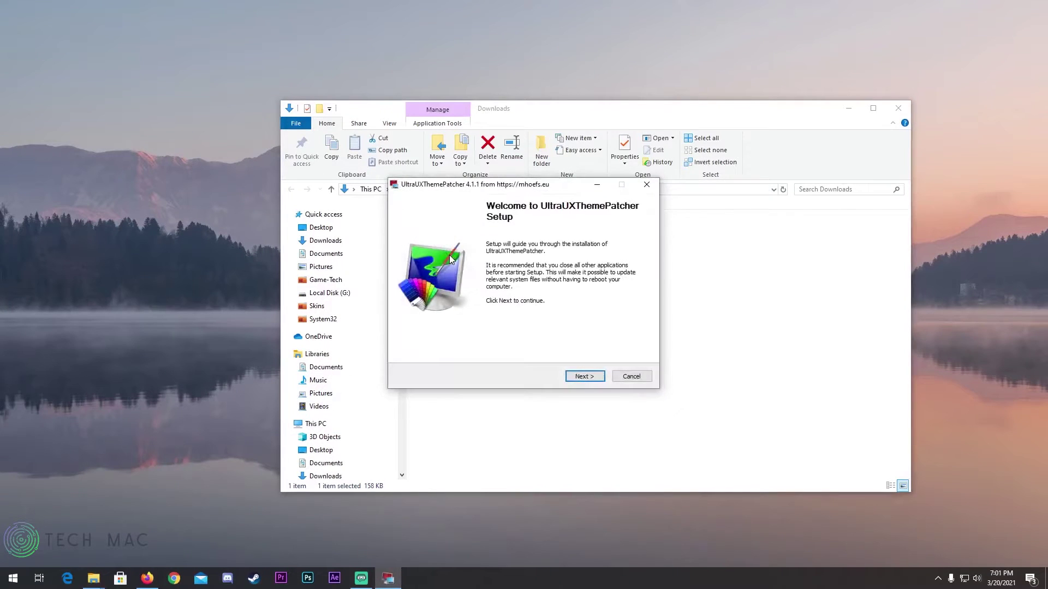
click(585, 377)
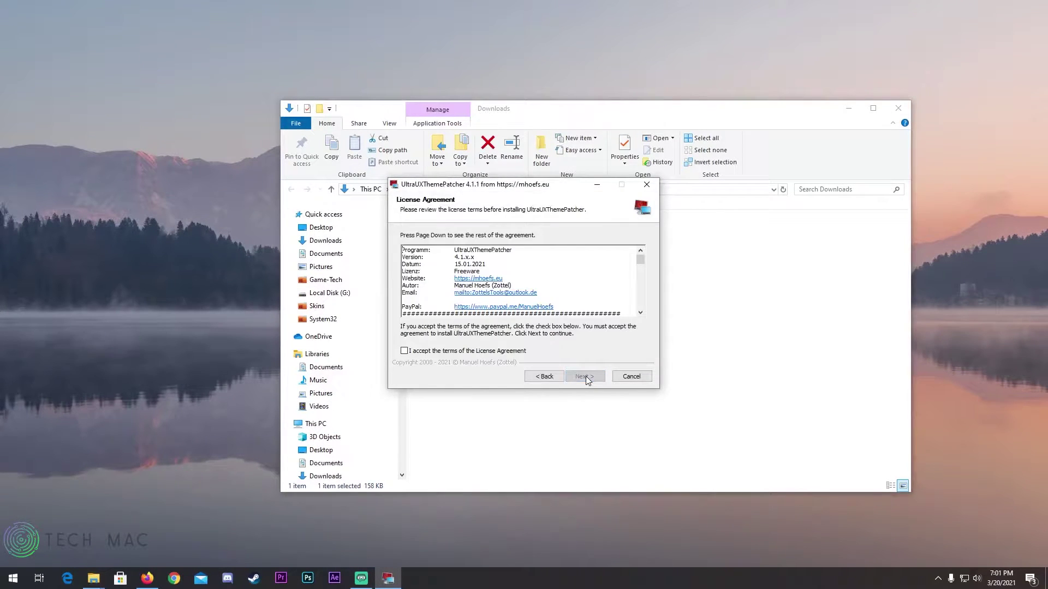
click(585, 376)
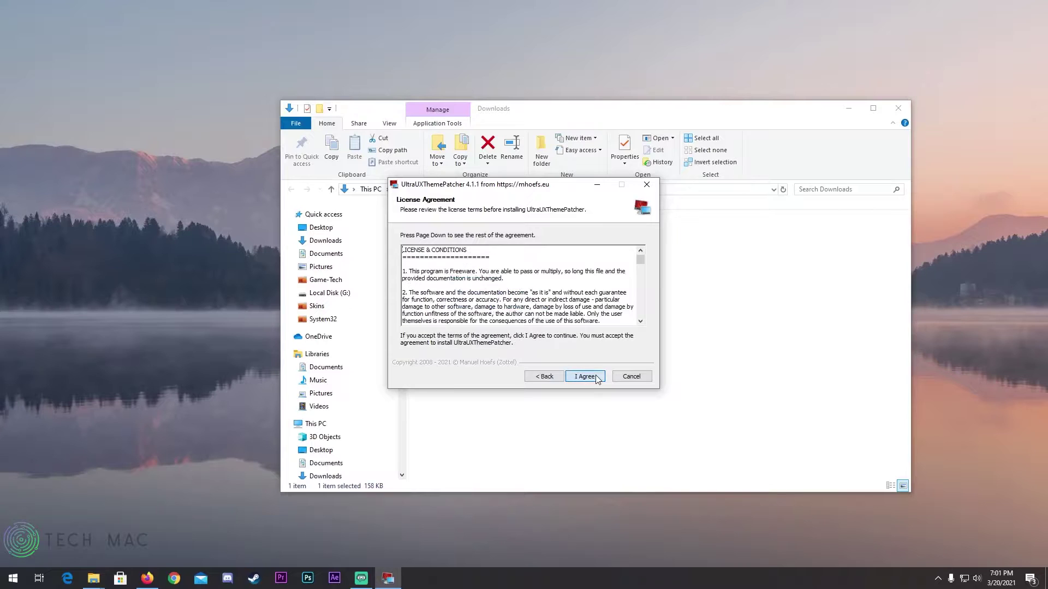
click(596, 377)
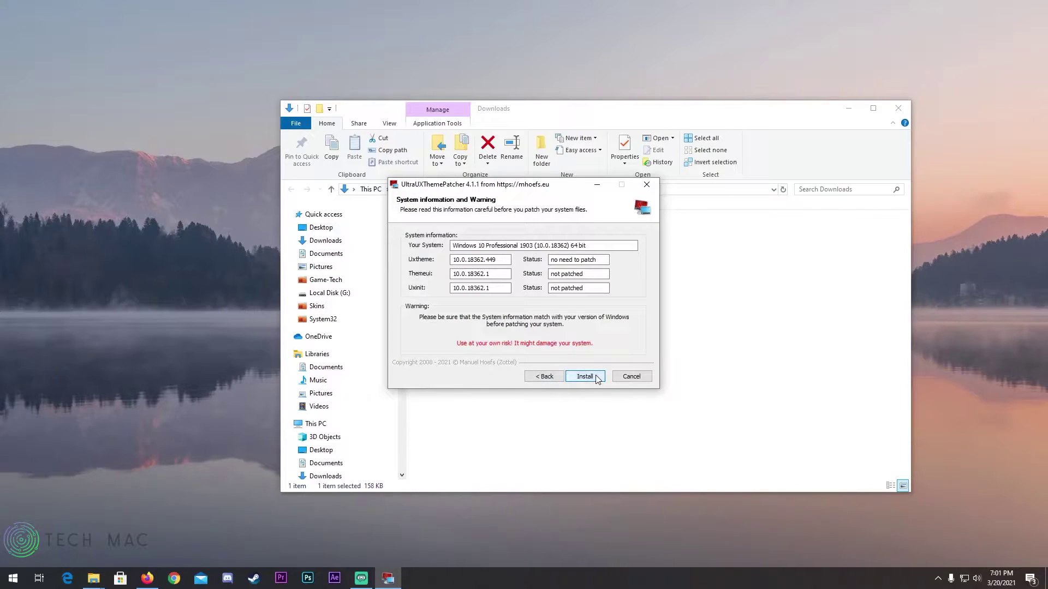
click(596, 377)
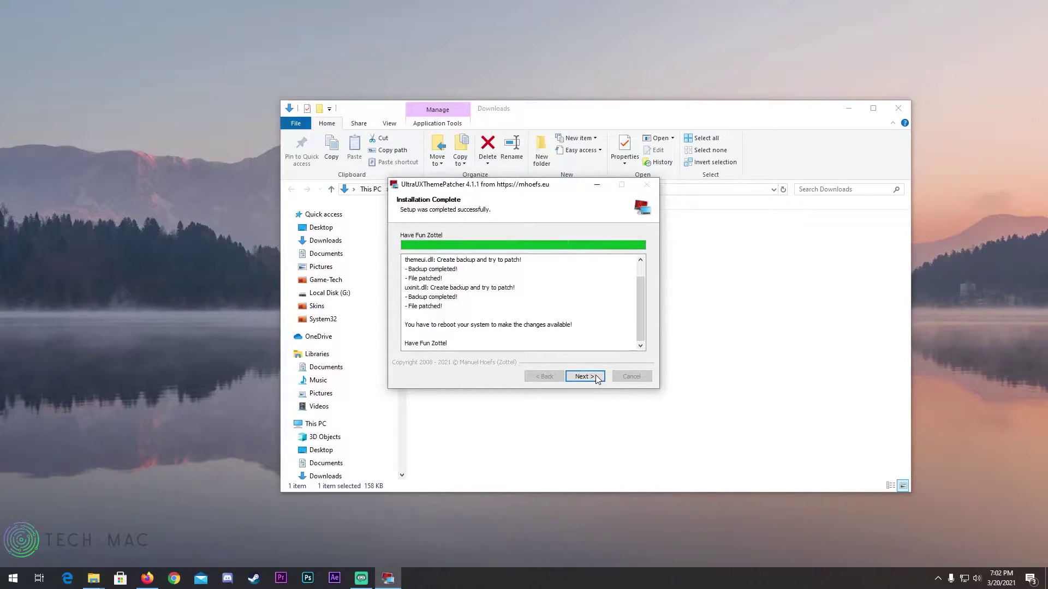
click(596, 376)
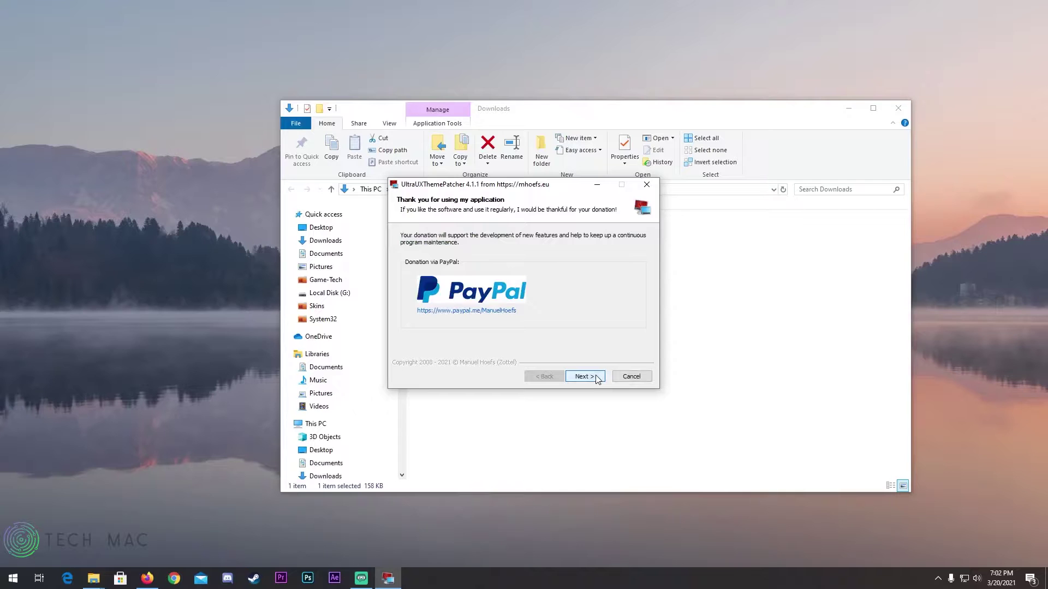
click(595, 376)
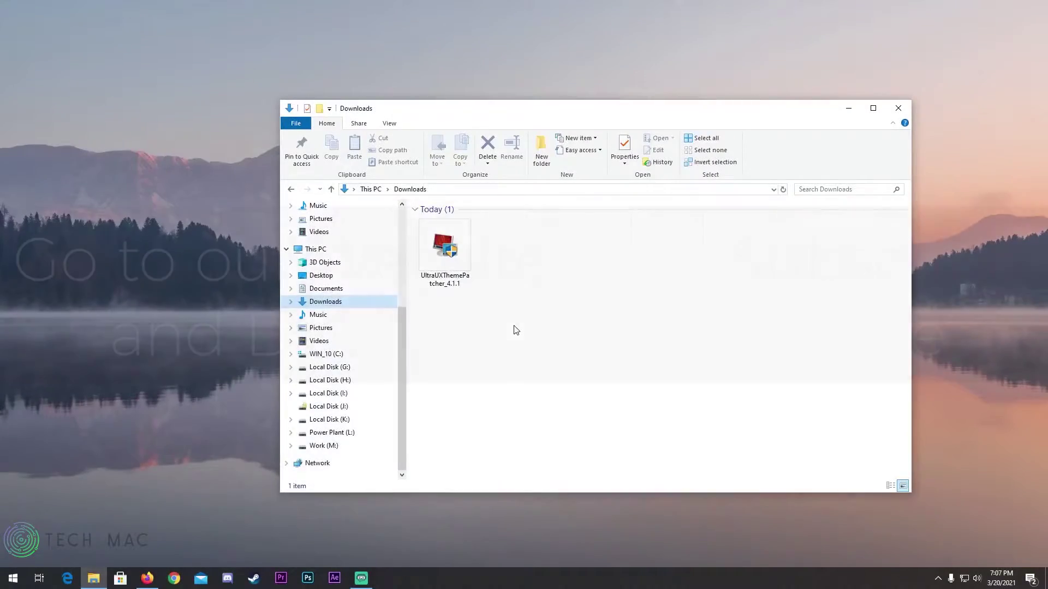
Switch to Firefox and open the Ultimate Space Theme article on the Tech Mac site at its download links.
click(148, 583)
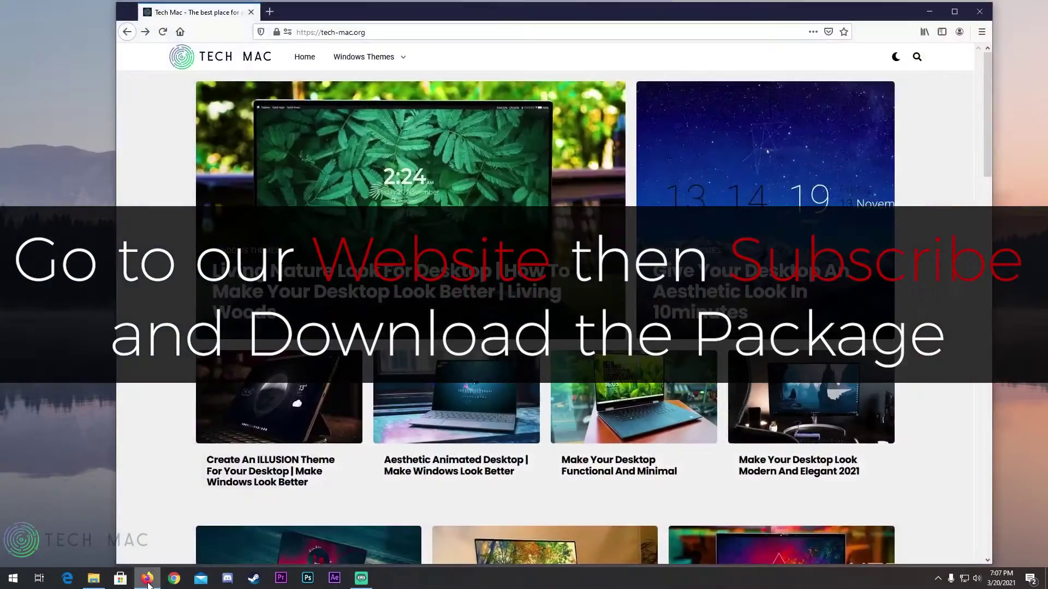
scroll(324, 382, down, 6)
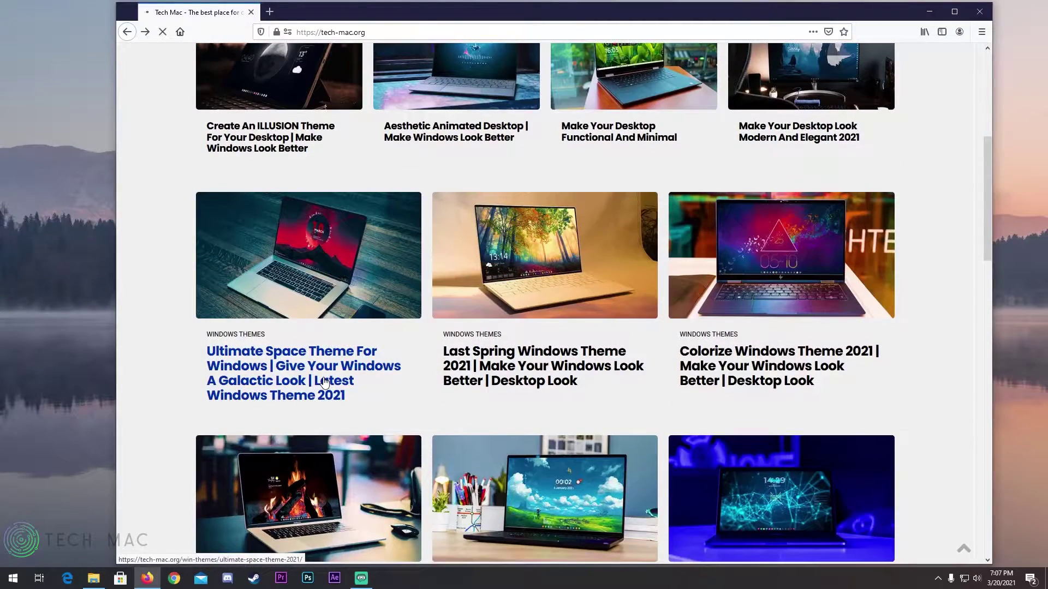
click(324, 382)
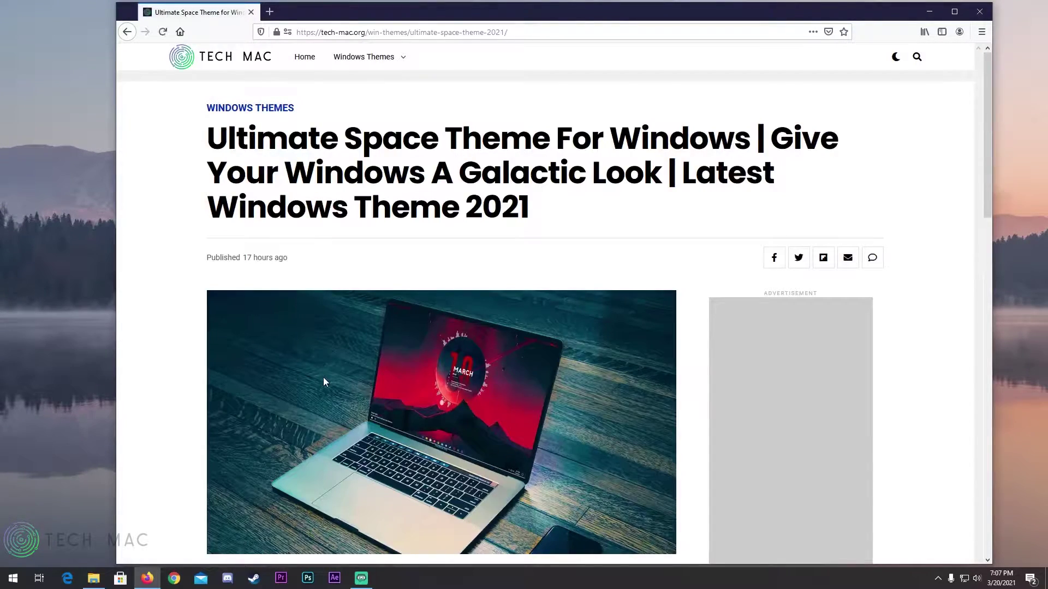
scroll(323, 382, down, 10)
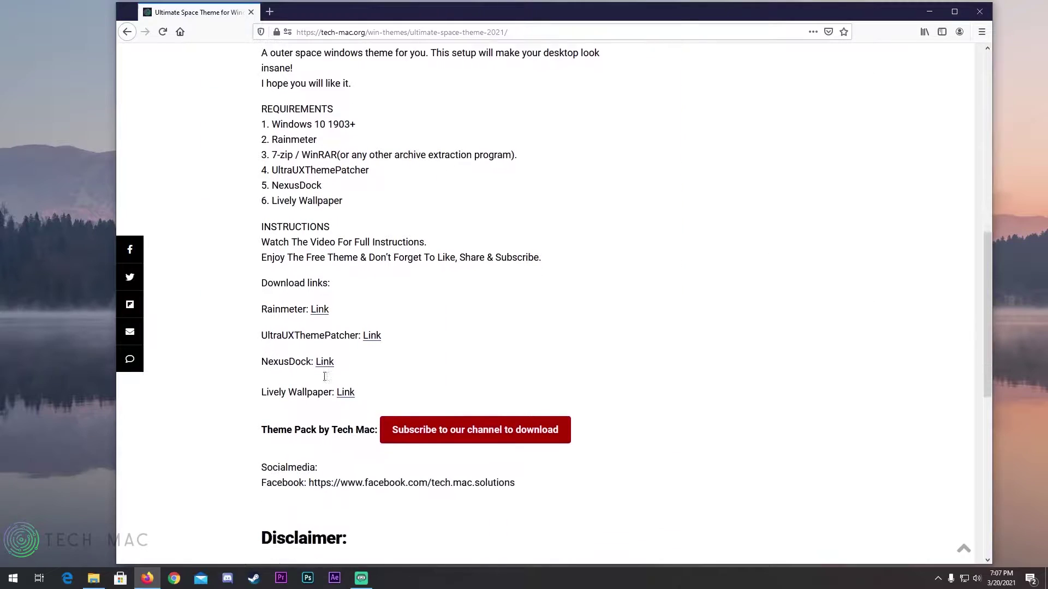
Start the channel subscription required for the theme pack and sign in to Google with the account e-mail and password.
click(436, 409)
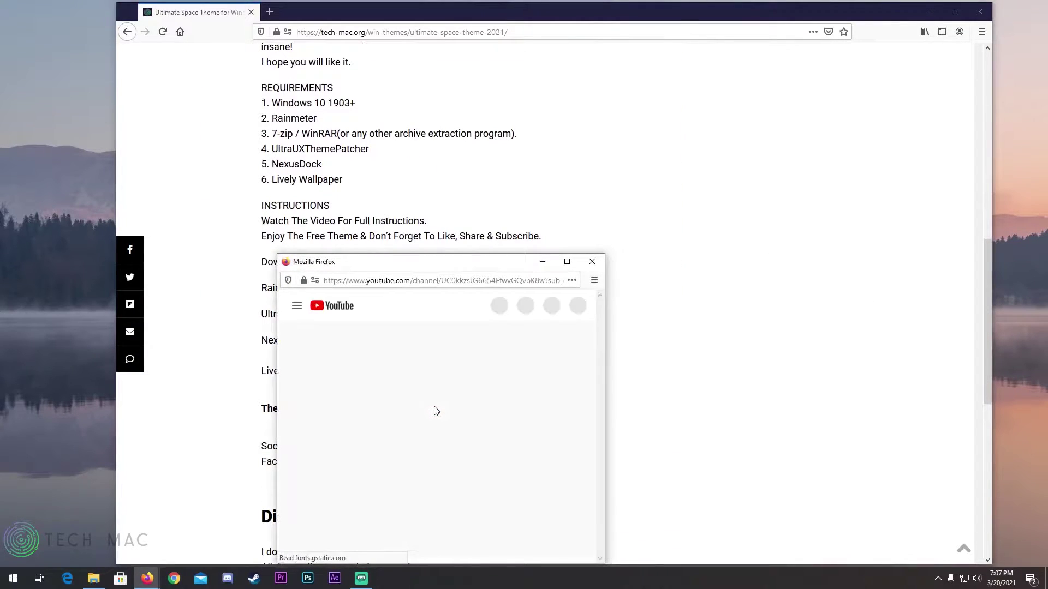
click(502, 455)
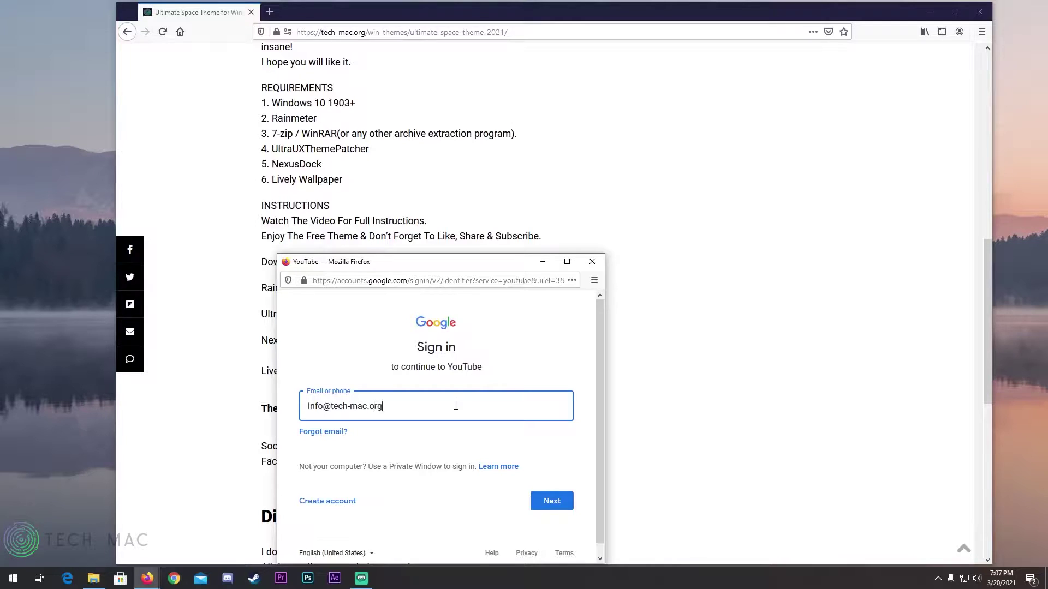
click(550, 500)
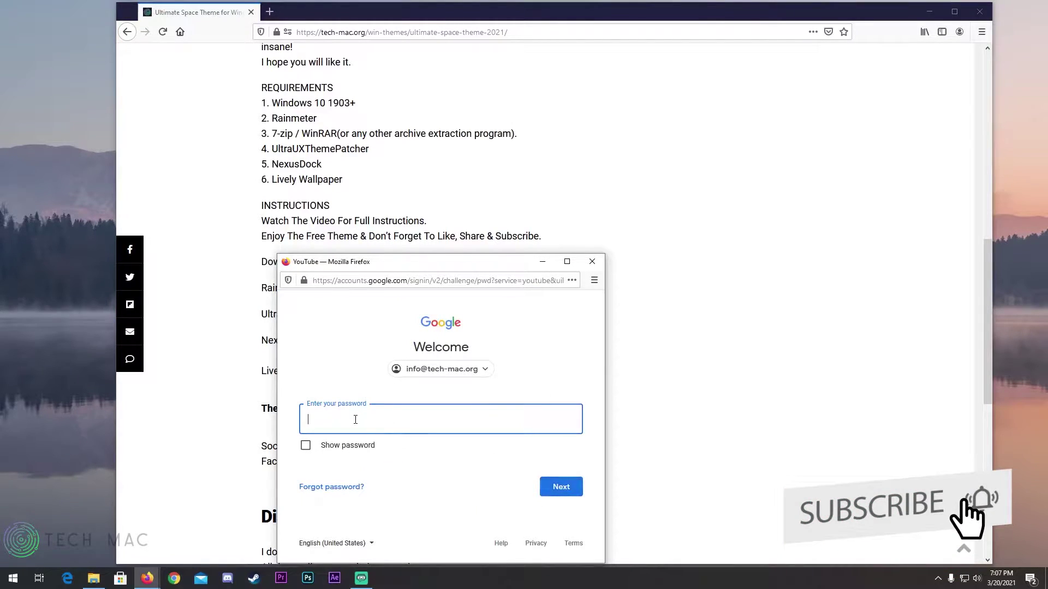
key(ctrl+v)
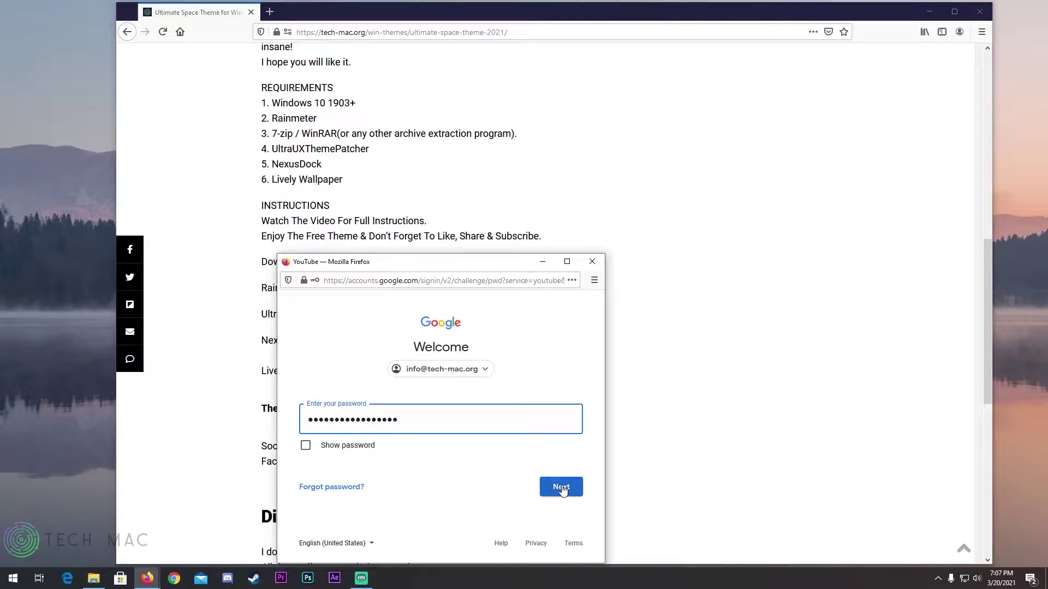
click(562, 488)
Confirm the subscription to the Tech Mac channel and choose Personalized notifications.
click(447, 379)
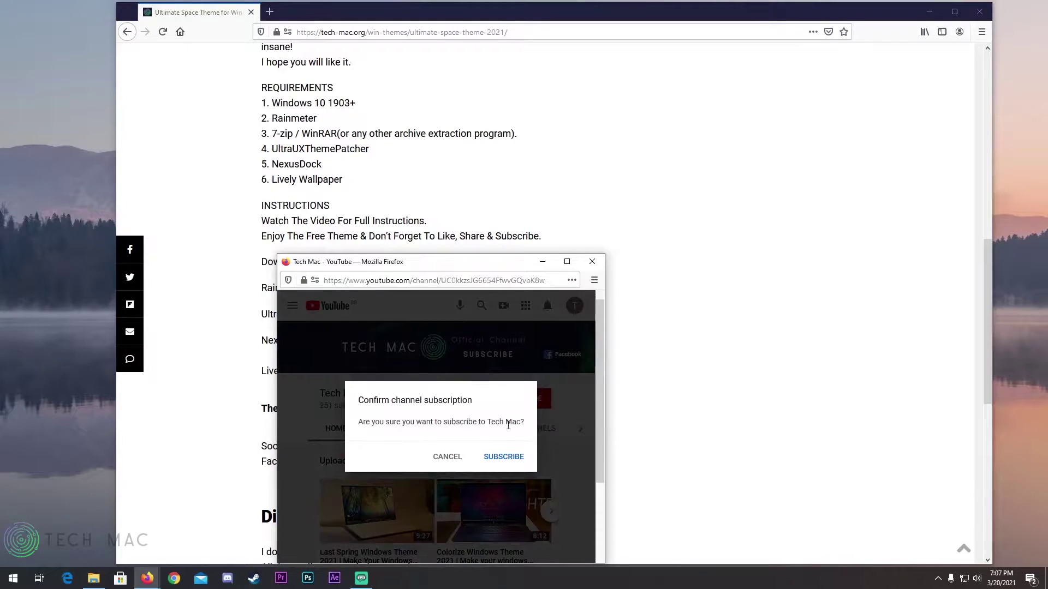
click(503, 457)
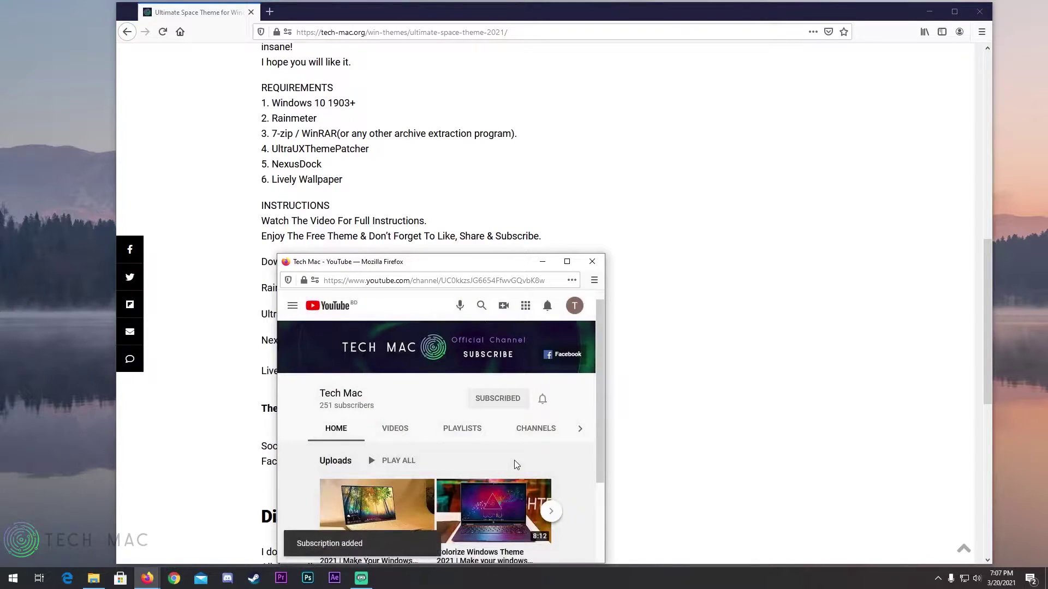
click(548, 406)
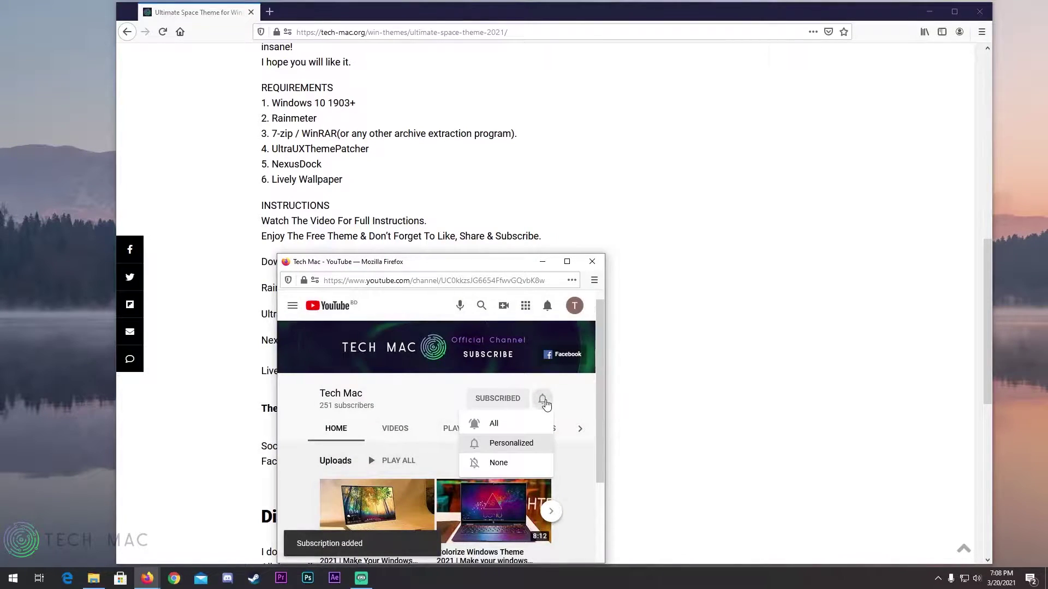
click(513, 442)
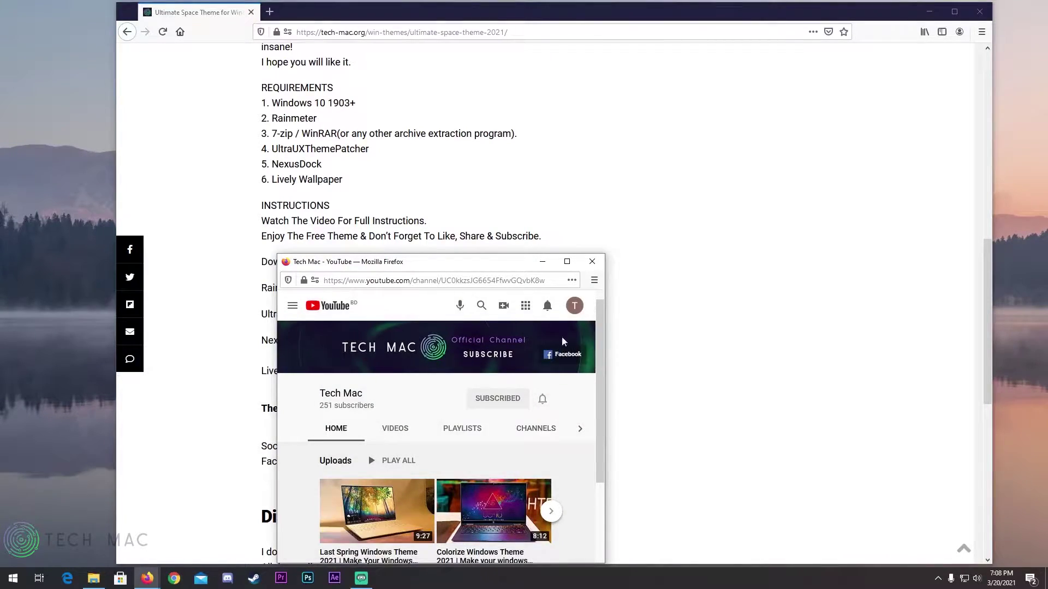
Close the YouTube window, download "Radiant theme by TechMac.rar" from the Radiant Theme Pack page, and show it in its folder.
click(591, 264)
click(551, 408)
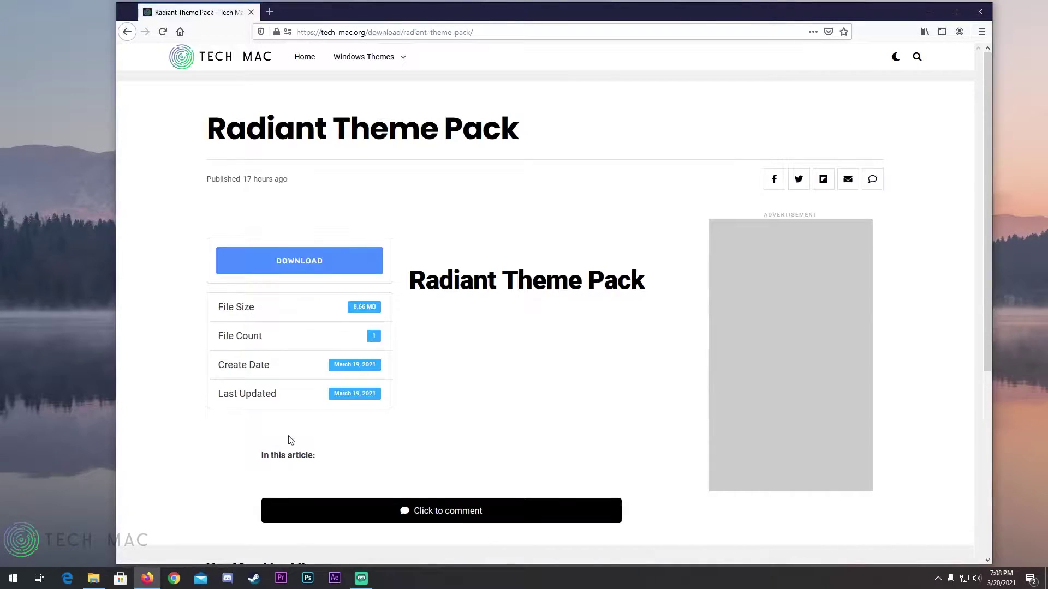
click(329, 265)
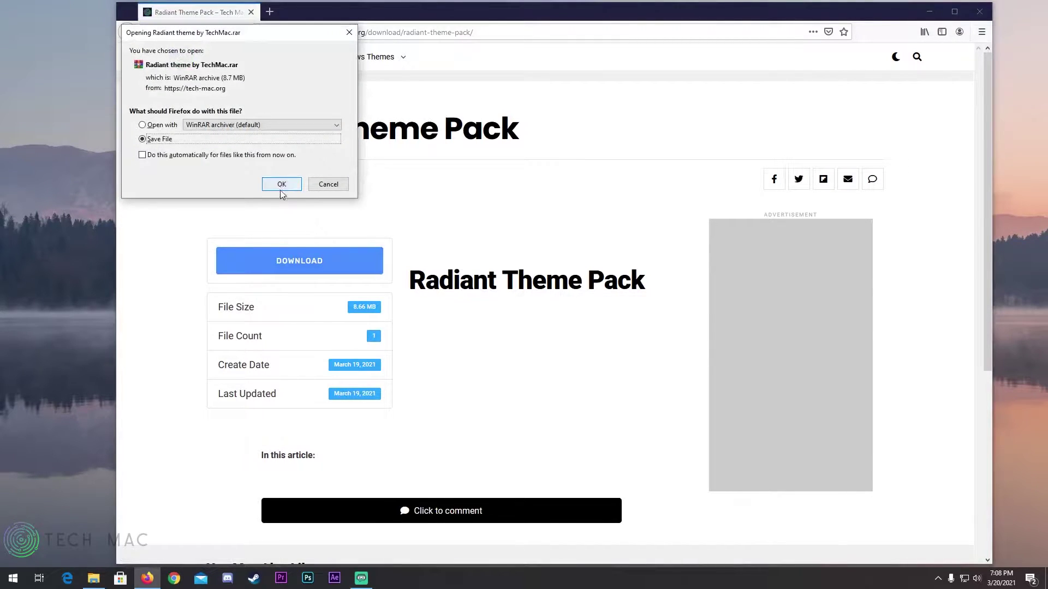
click(281, 184)
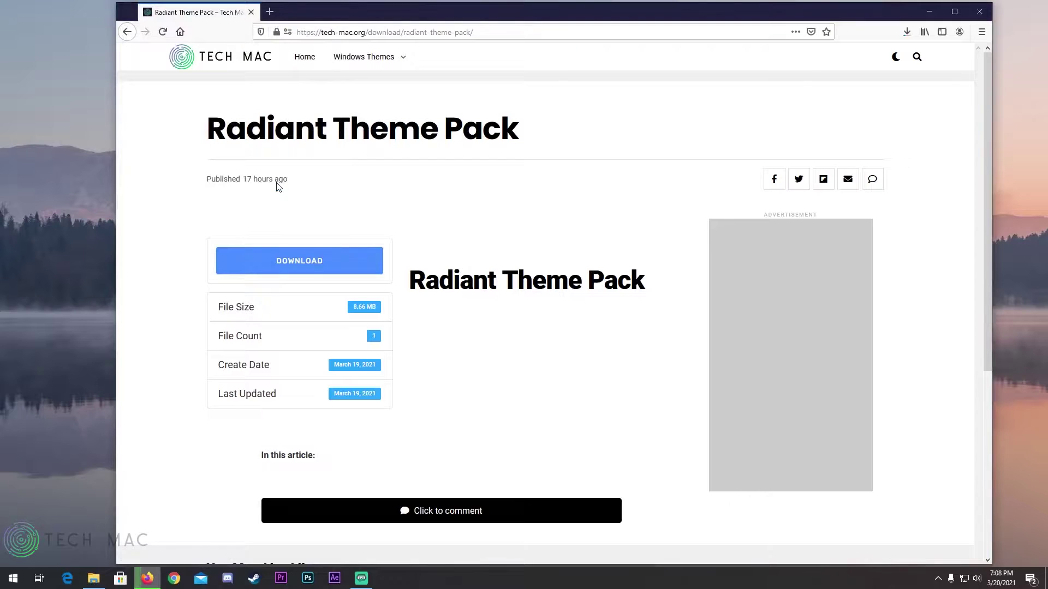
click(907, 32)
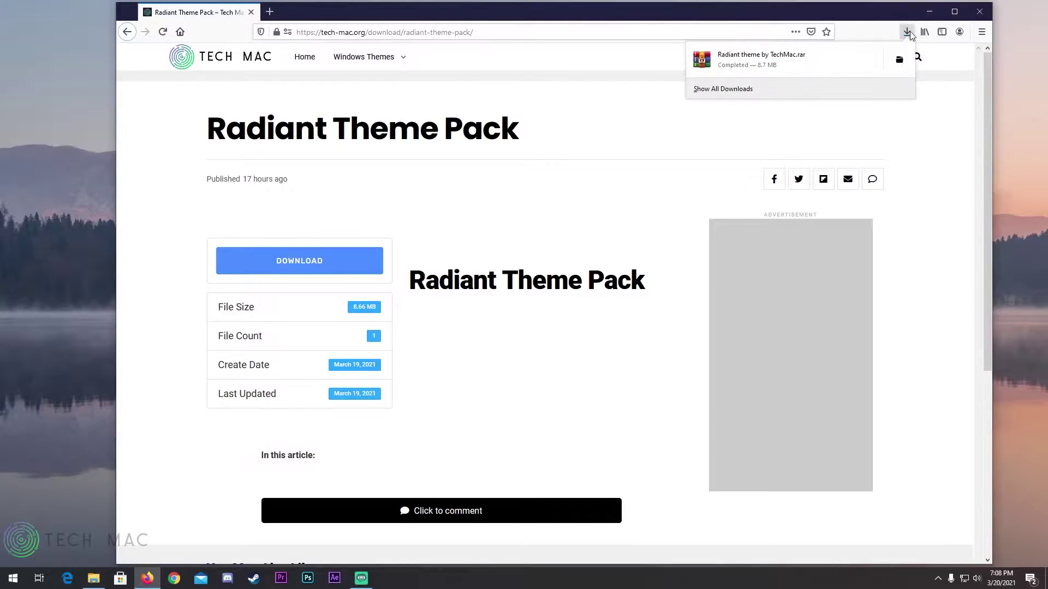
click(899, 59)
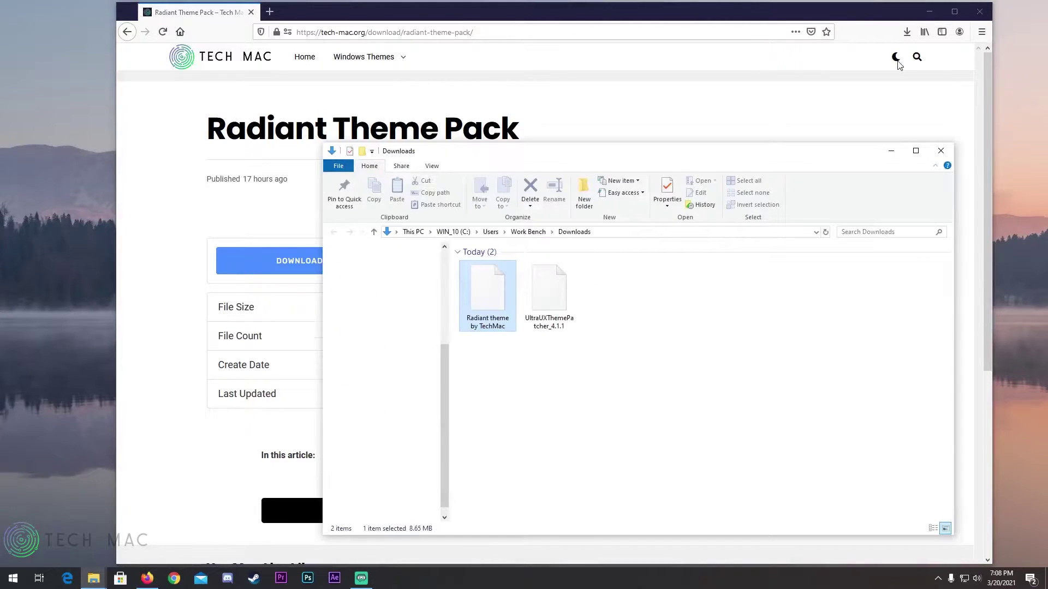
Extract the Radiant theme archive into the suggested "Radiant theme by TechMac" folder in Downloads, and close the archive.
click(928, 12)
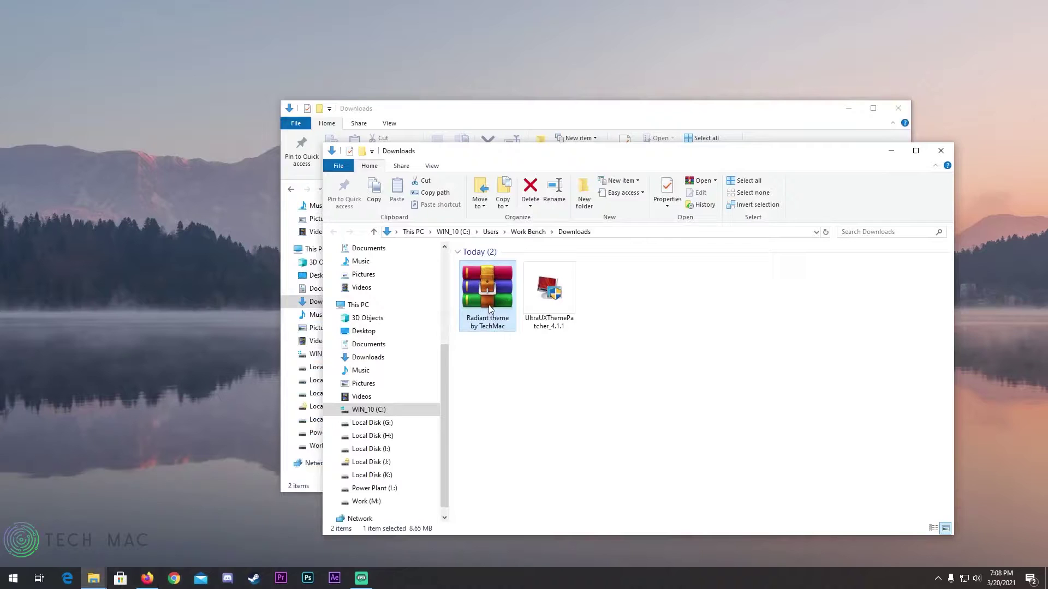
double_click(489, 298)
click(262, 131)
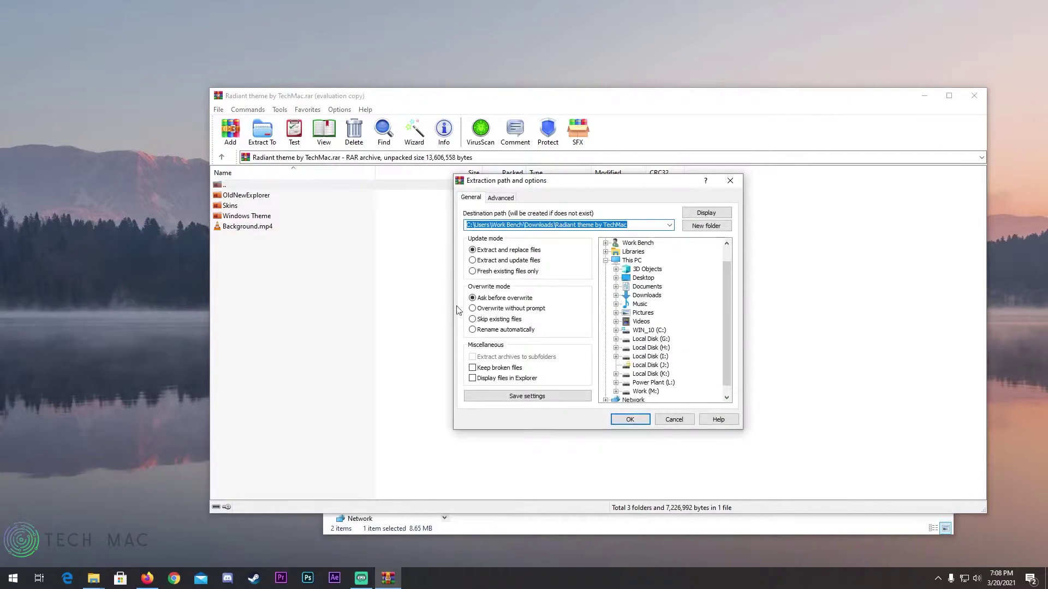
click(630, 420)
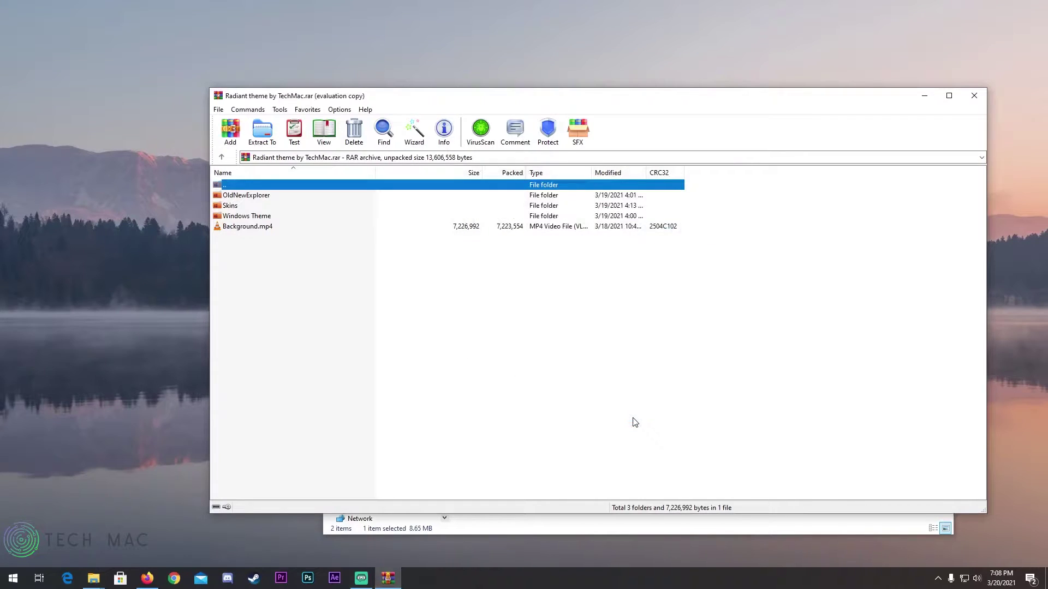
click(973, 96)
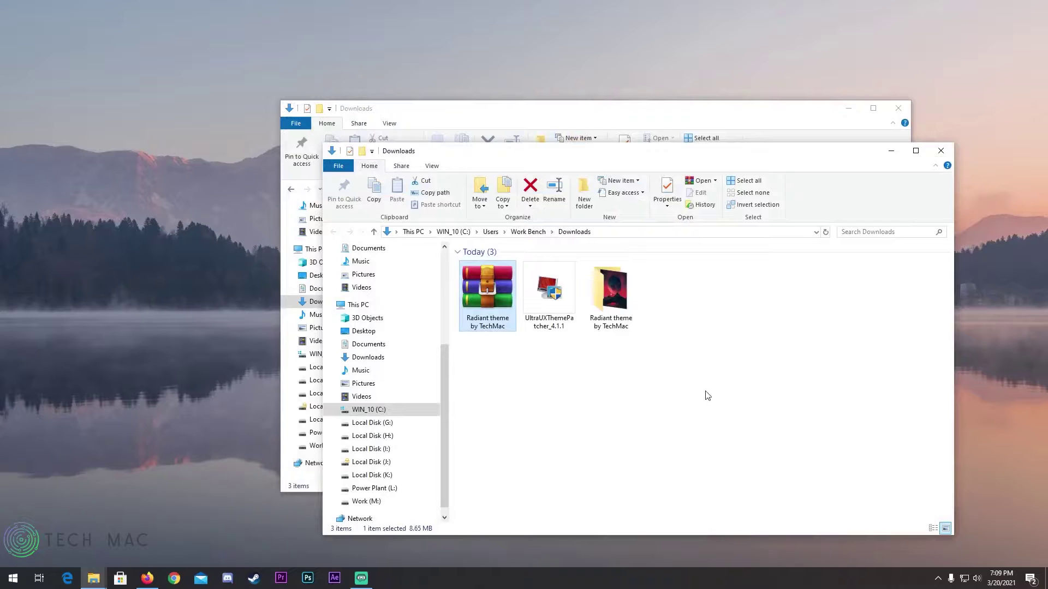
Close the duplicate Downloads window and open the extracted "Radiant theme by TechMac" folder.
drag(685, 156, 527, 121)
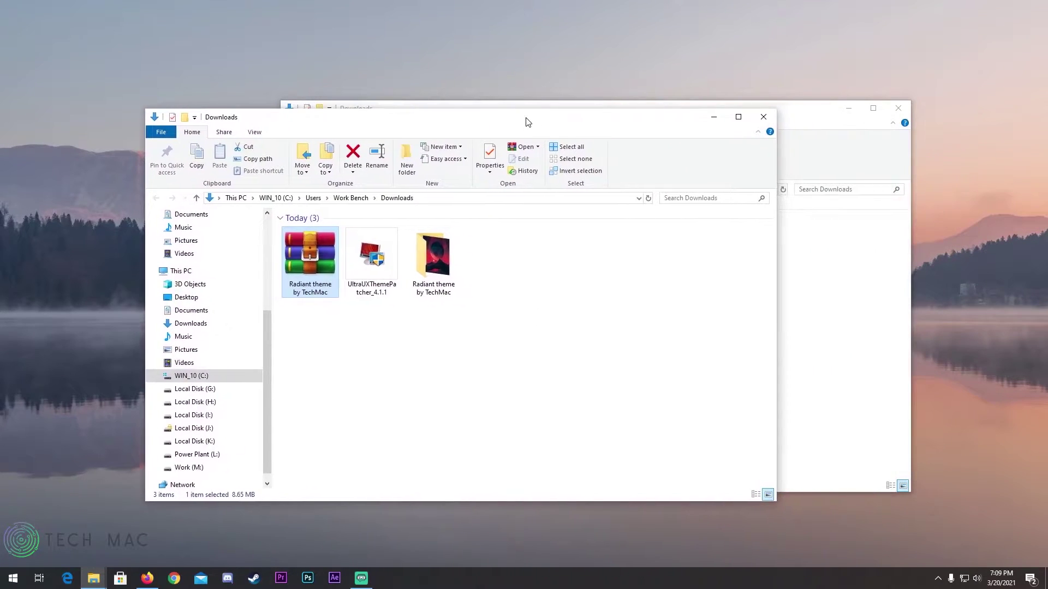
click(813, 118)
click(892, 123)
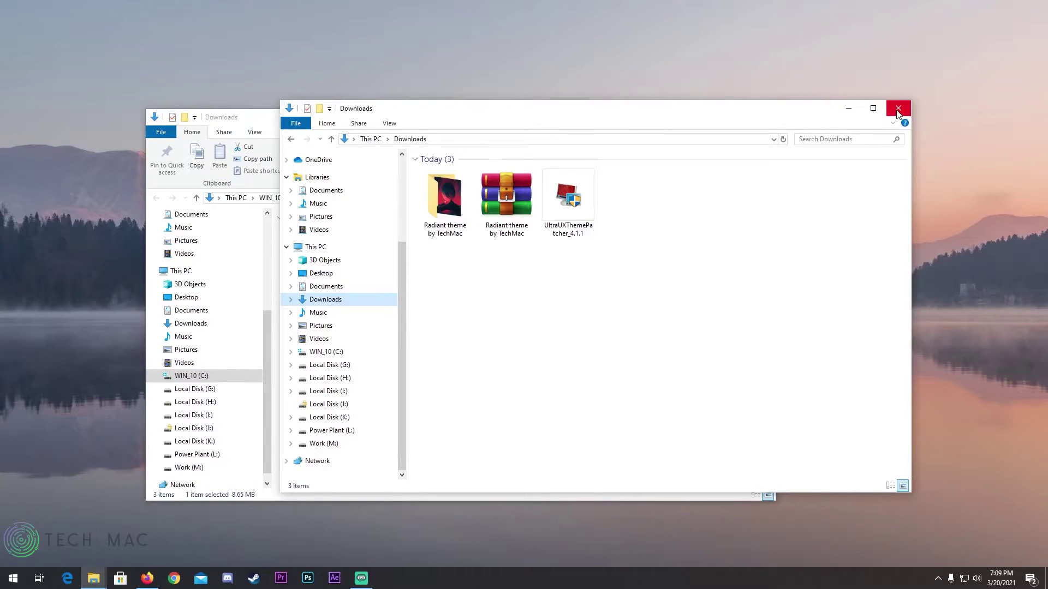
click(897, 109)
double_click(440, 270)
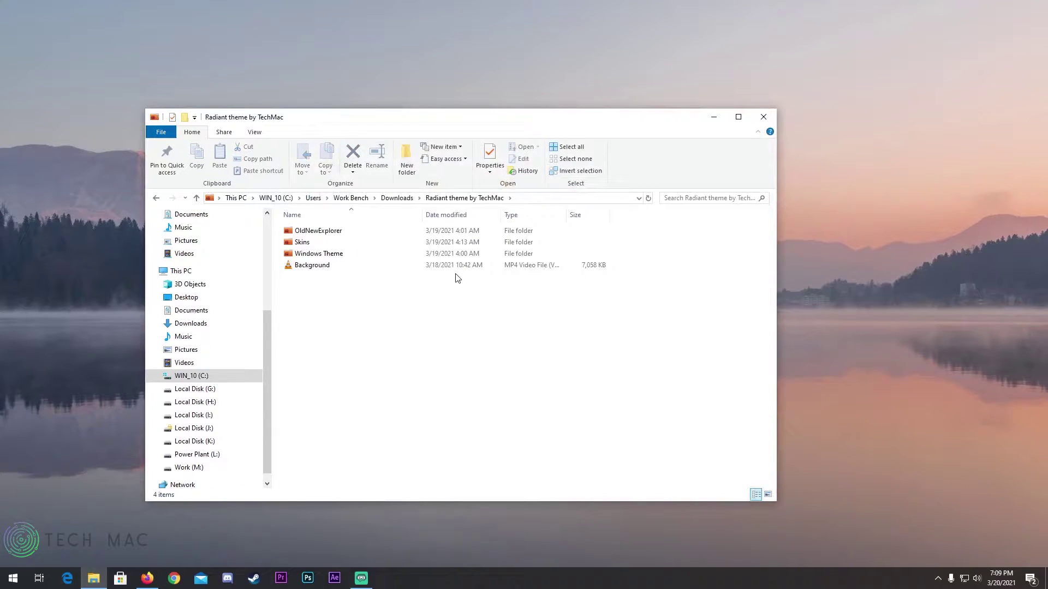
Copy the VOID folder and the Void theme file from the Windows Theme folder.
click(324, 256)
right_click(328, 260)
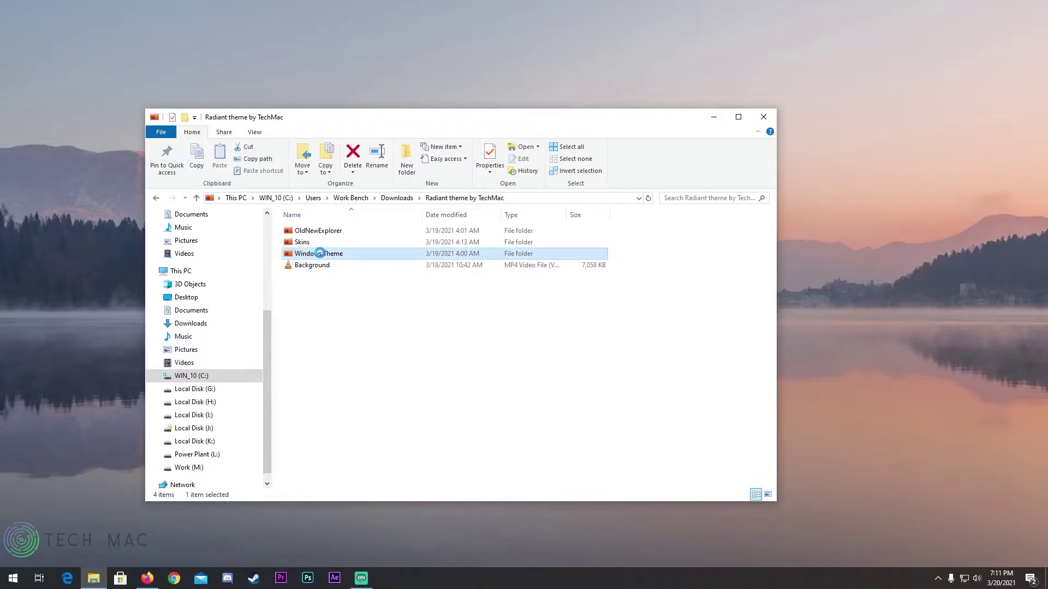
double_click(326, 253)
drag(444, 287, 310, 229)
right_click(310, 229)
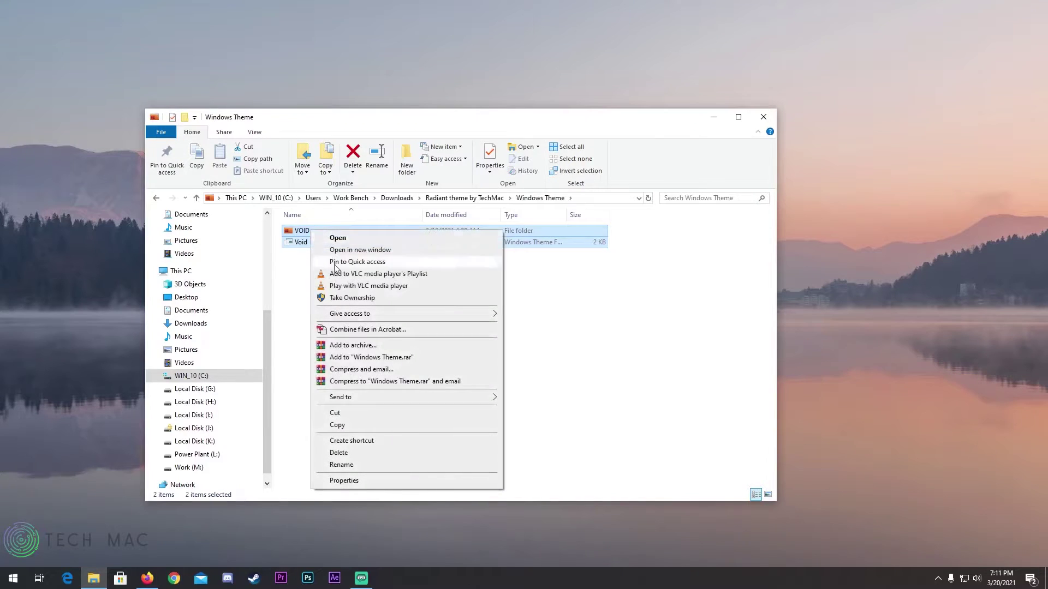
click(377, 425)
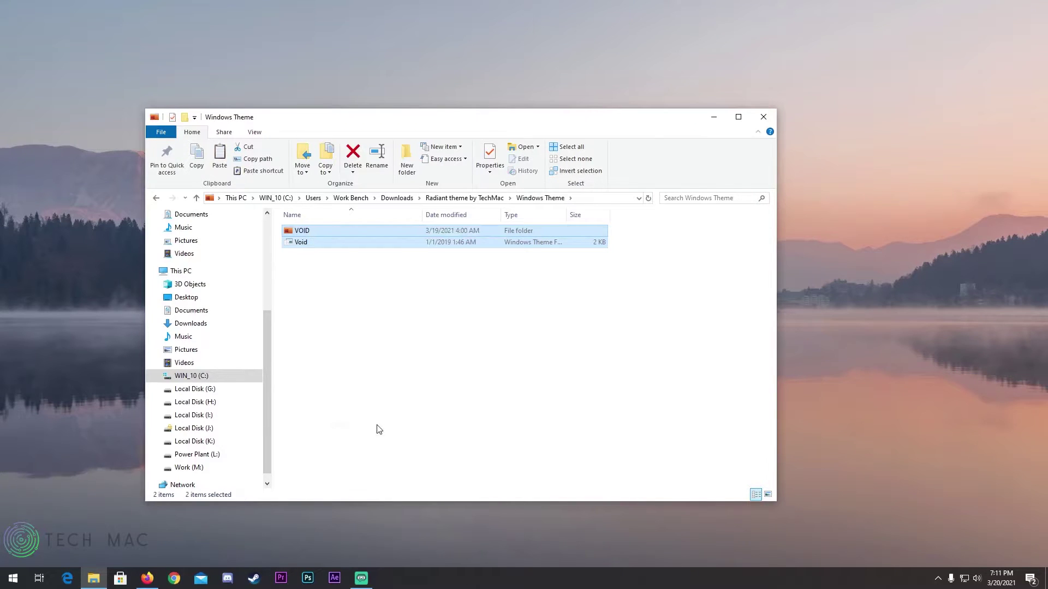
Paste the copied theme items into C:\Windows\Resources\Themes, granting administrator permission for all items.
click(197, 377)
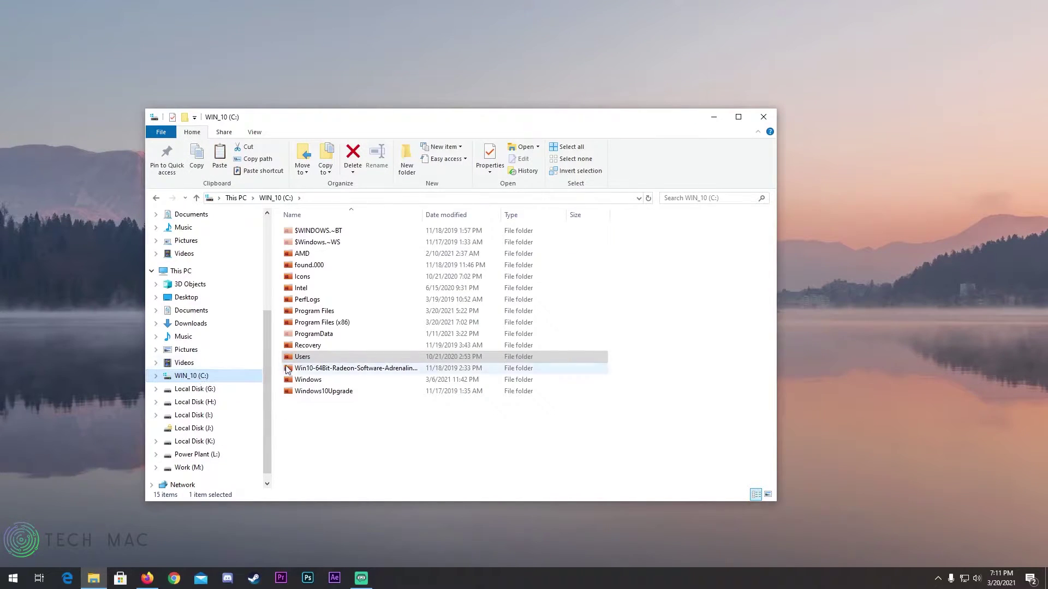
double_click(302, 380)
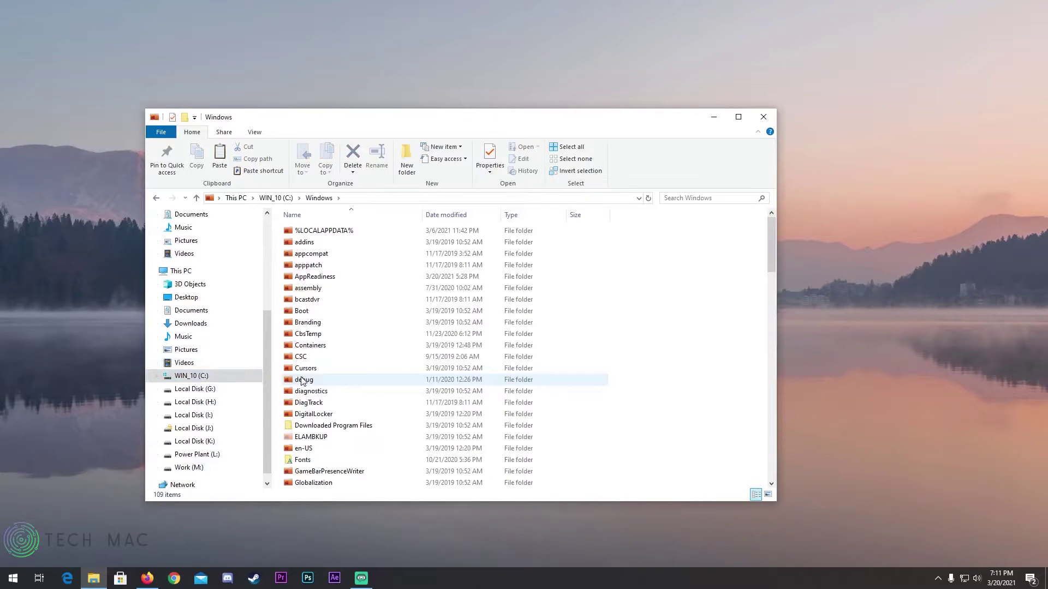
click(303, 380)
scroll(303, 380, down, 15)
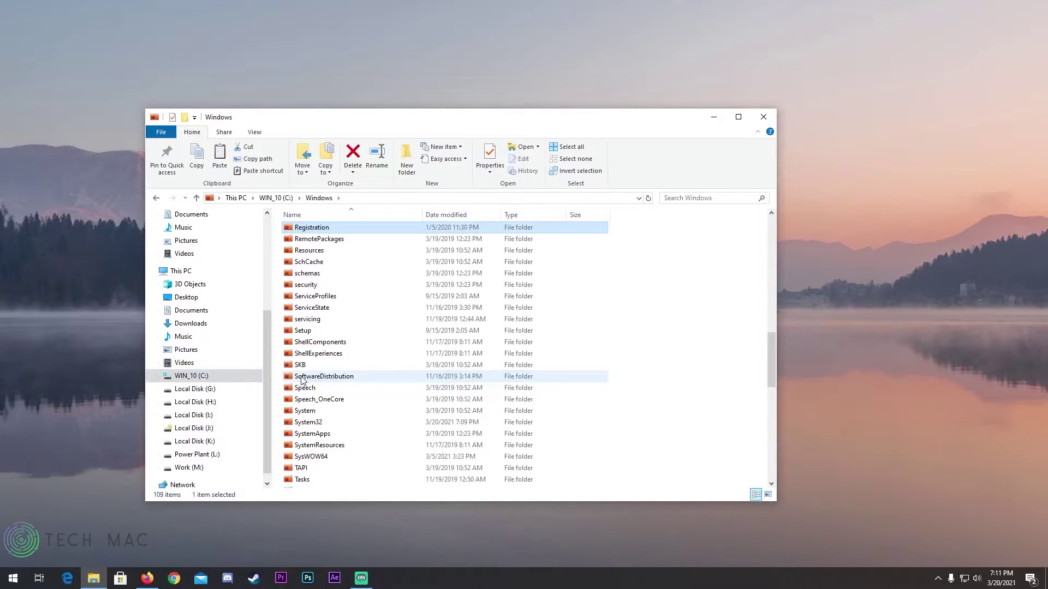
double_click(325, 254)
click(323, 247)
double_click(323, 247)
right_click(340, 311)
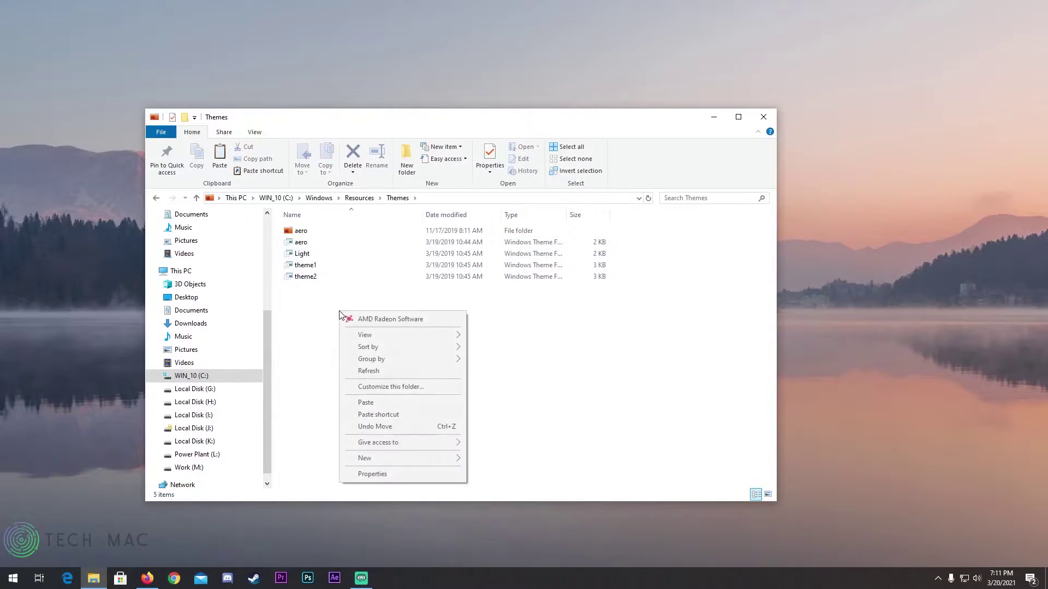
click(372, 402)
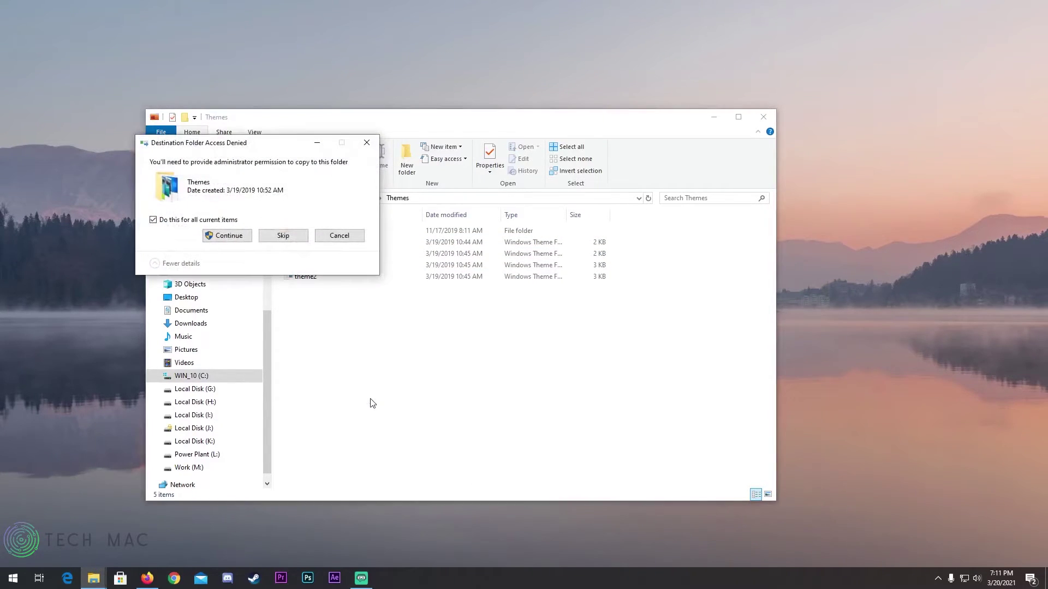
click(227, 236)
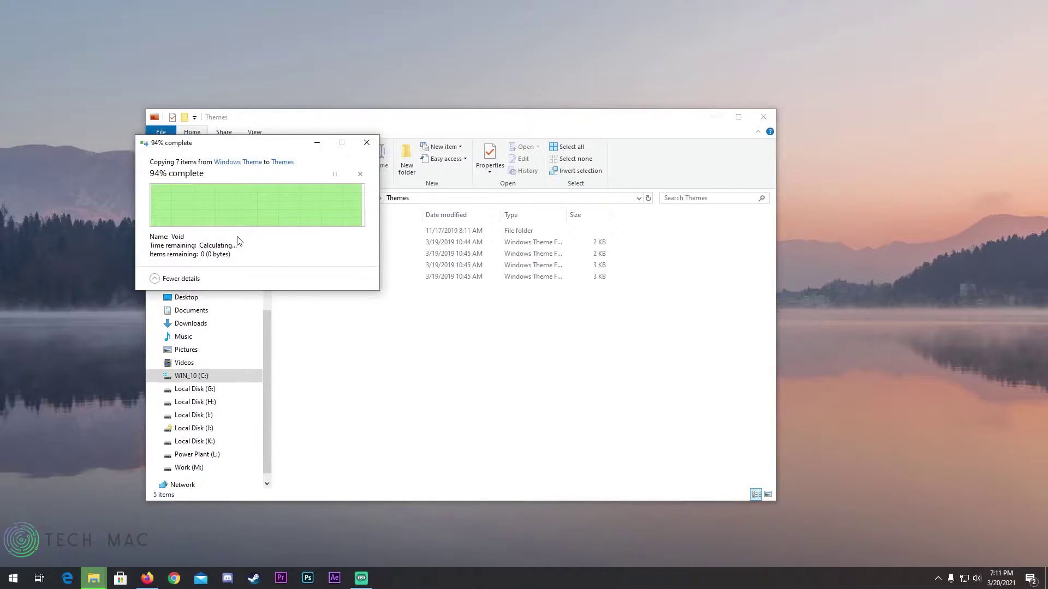
Apply the Void theme in the desktop's personalization settings.
drag(575, 125, 449, 117)
right_click(718, 210)
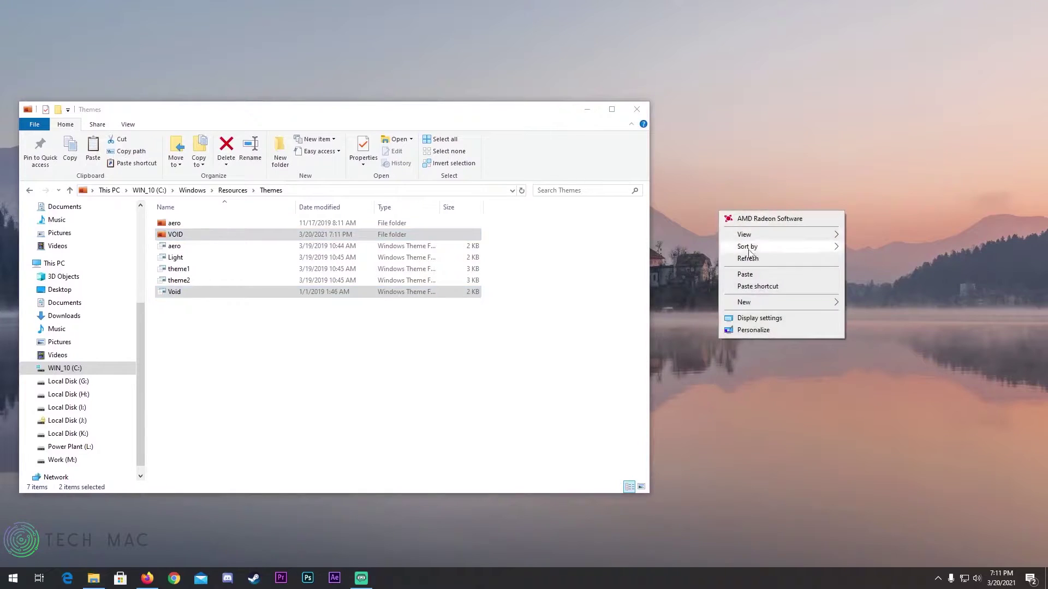
click(776, 329)
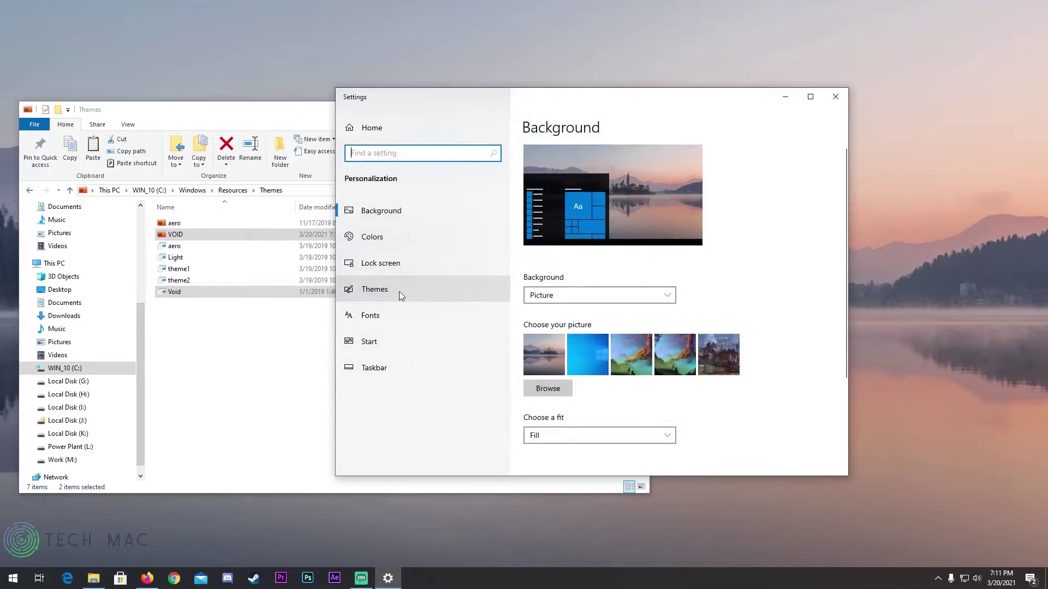
click(399, 291)
scroll(572, 322, down, 10)
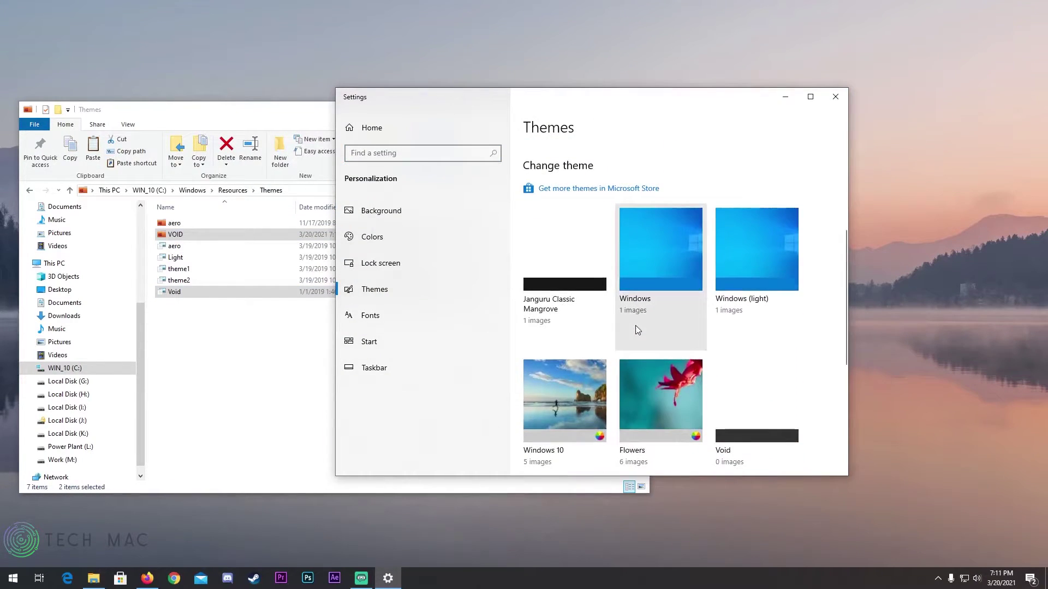
click(764, 255)
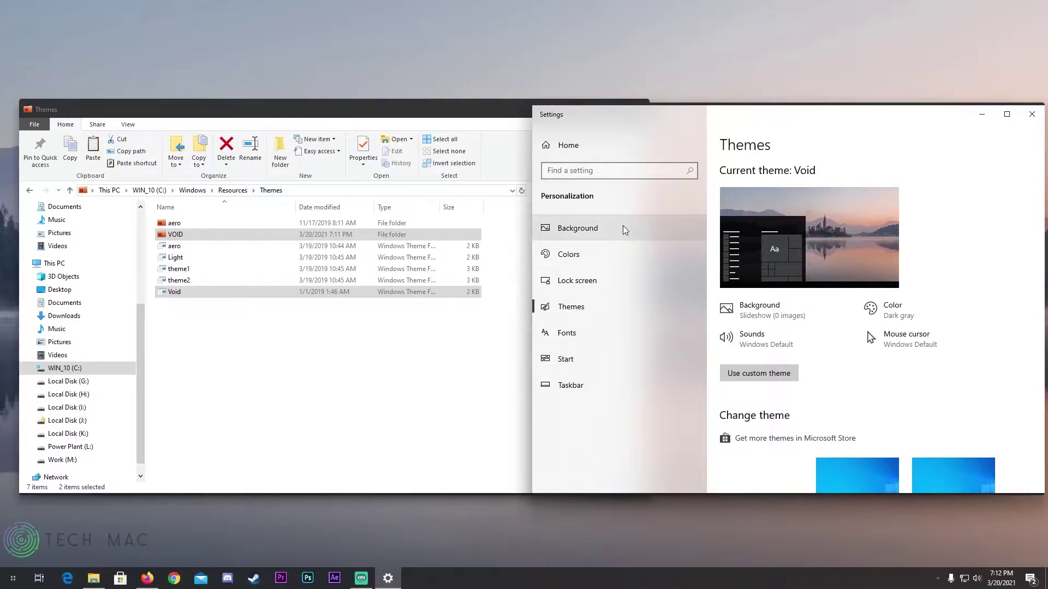
Set the default app mode to Dark in the color settings and close Settings.
click(600, 255)
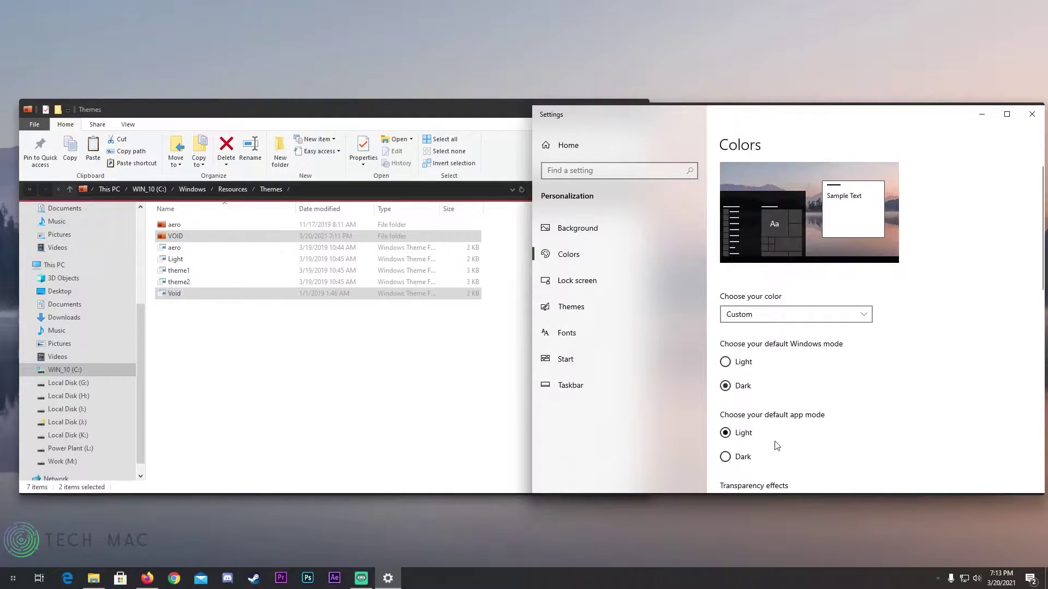
click(726, 458)
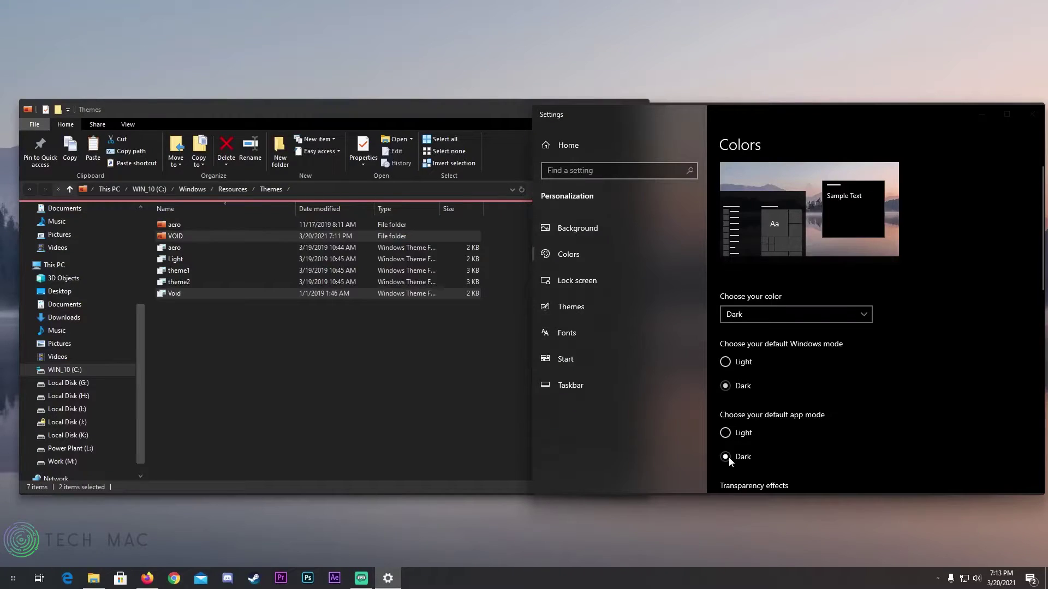
click(1031, 115)
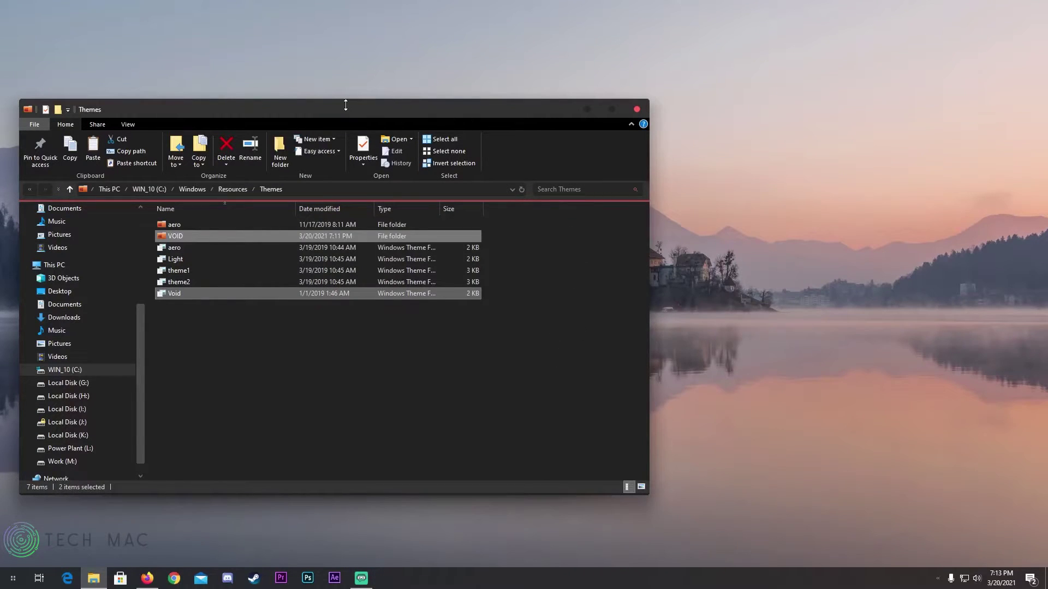
Run OldNewExplorerCfg from the Radiant theme's OldNewExplorer folder in Downloads and install its shell extension.
drag(338, 109, 469, 111)
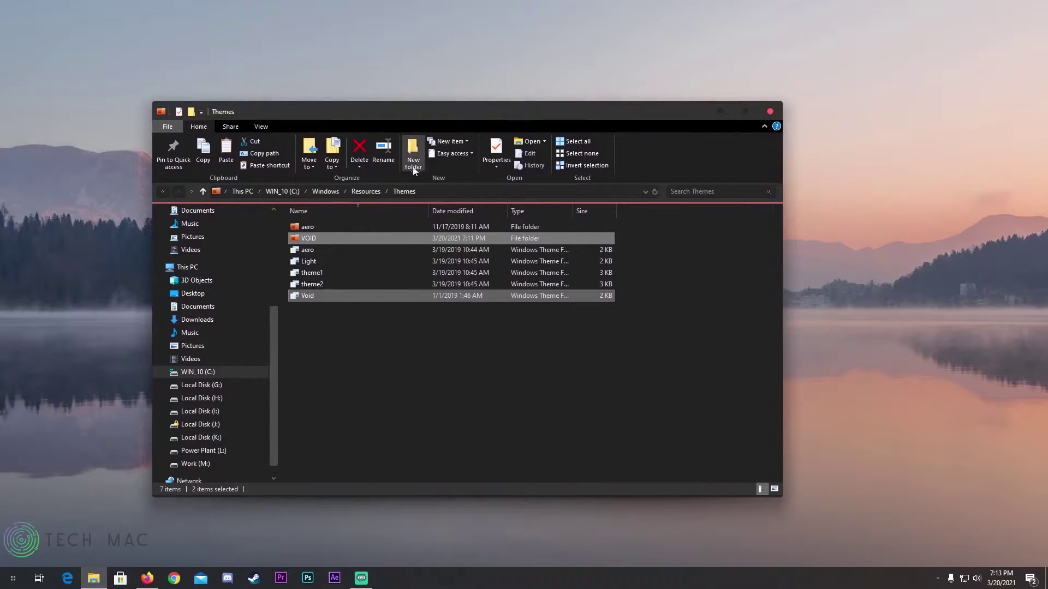
click(198, 321)
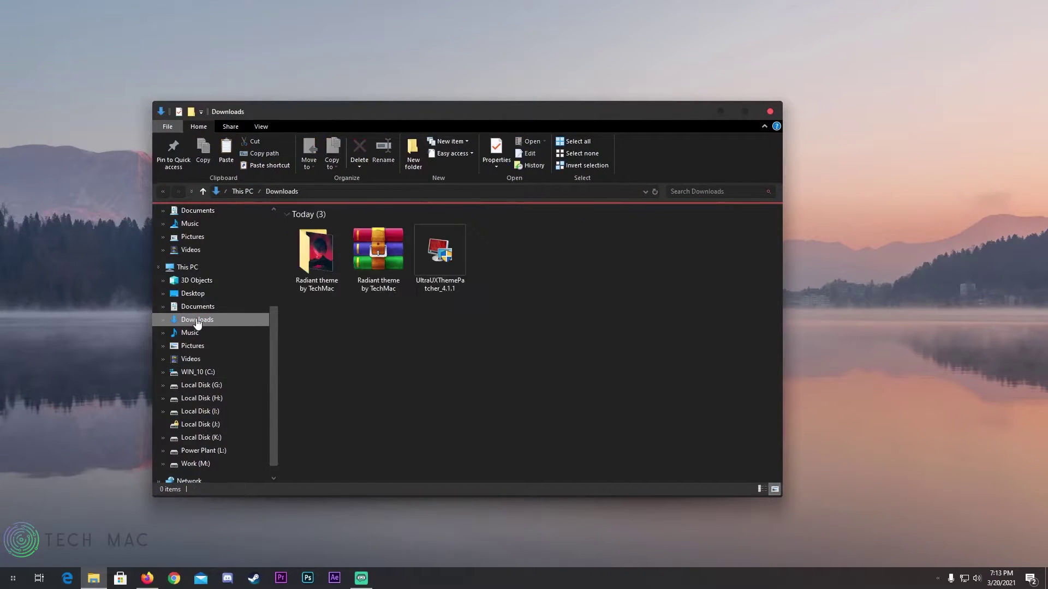
double_click(319, 274)
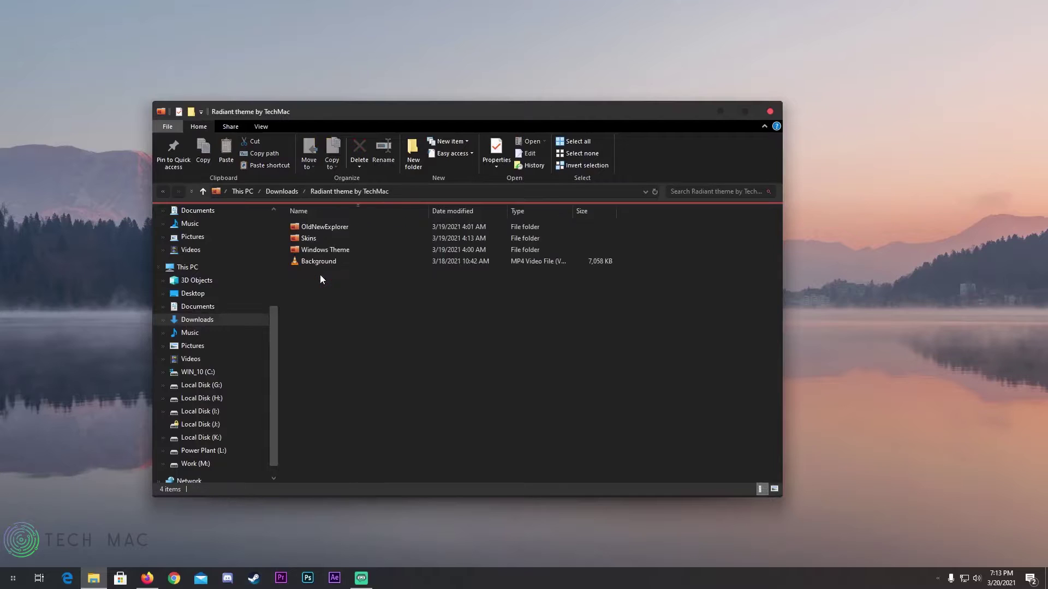
double_click(335, 231)
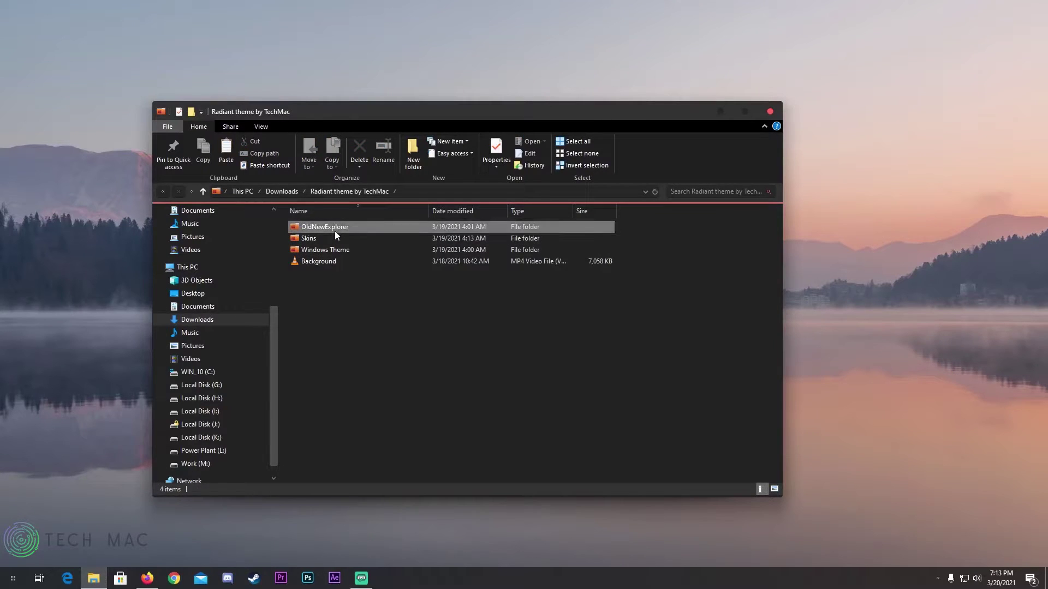
double_click(352, 250)
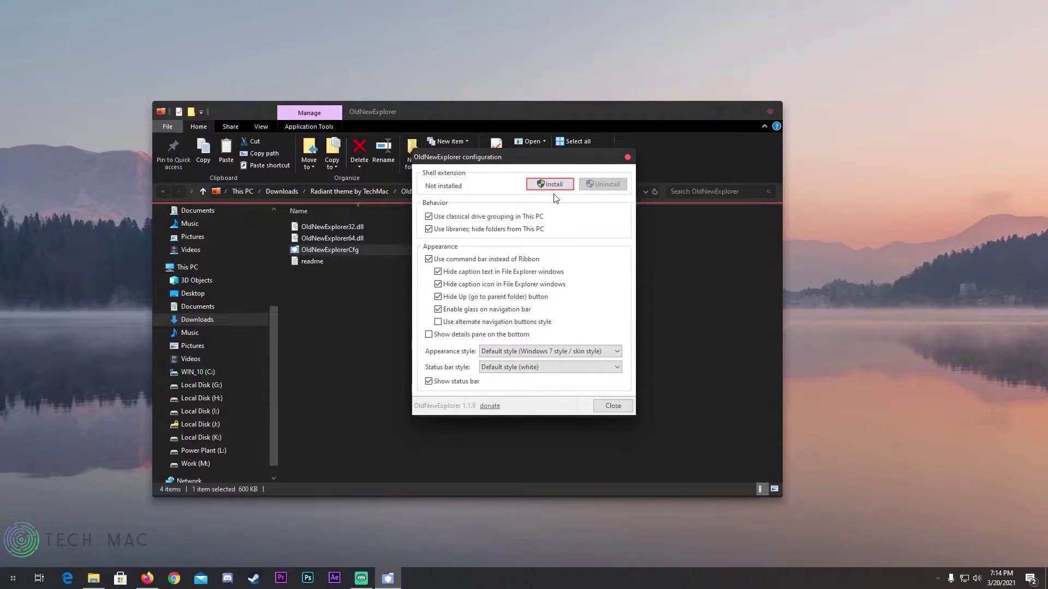
click(552, 184)
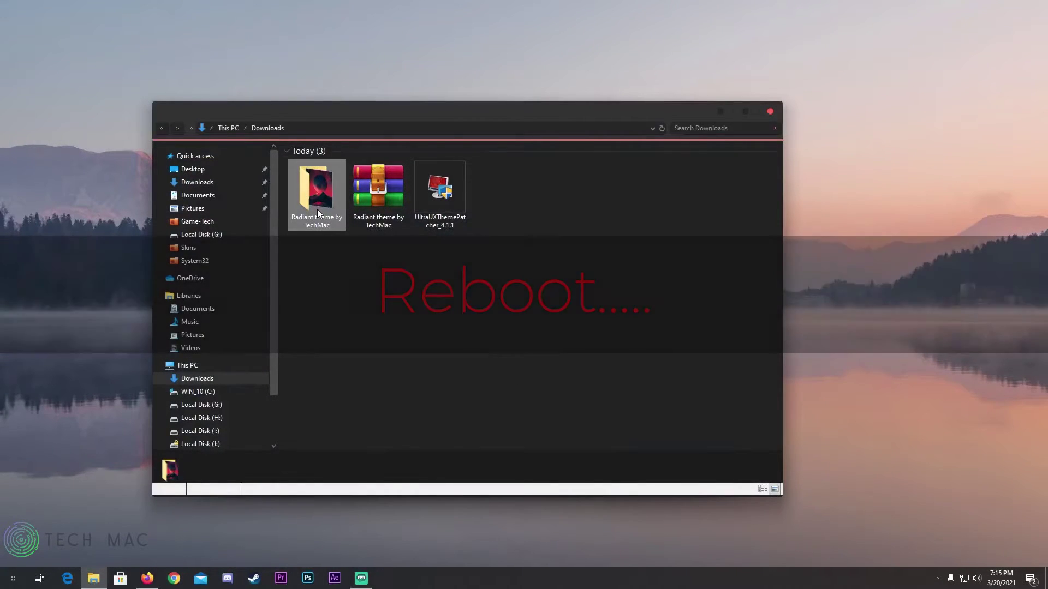
Reopen the Radiant theme folder, switch to Firefox, and download the Rainmeter 4.3.1 final release from rainmeter.net.
double_click(316, 209)
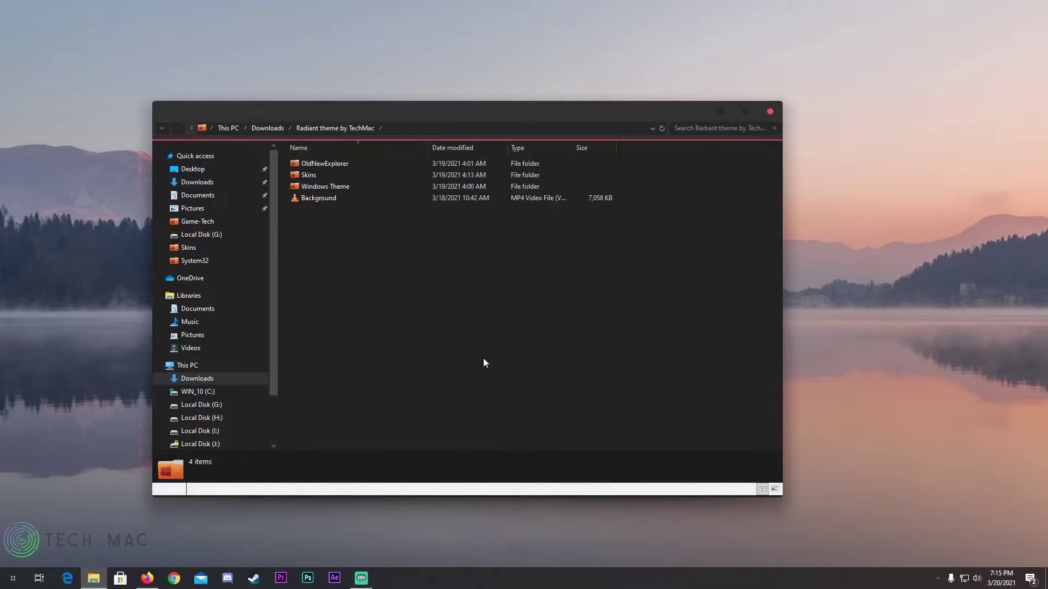
click(147, 578)
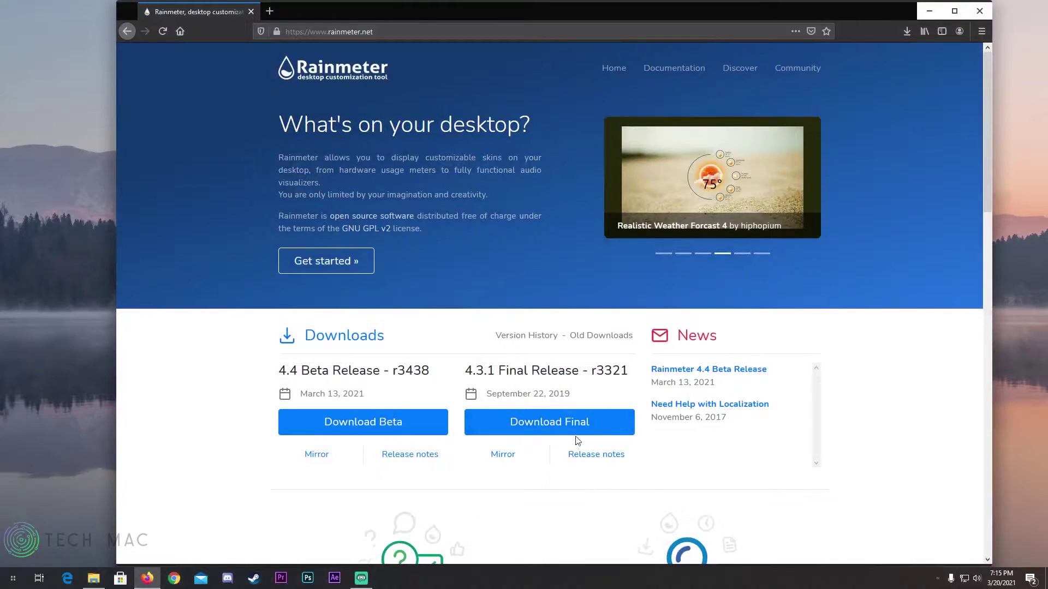
click(562, 421)
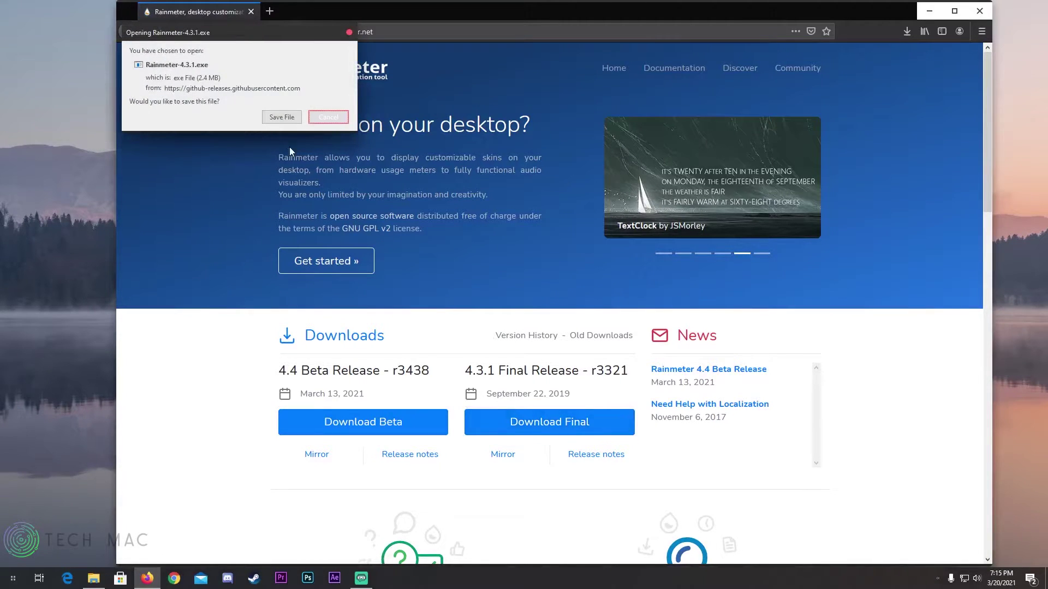
click(281, 117)
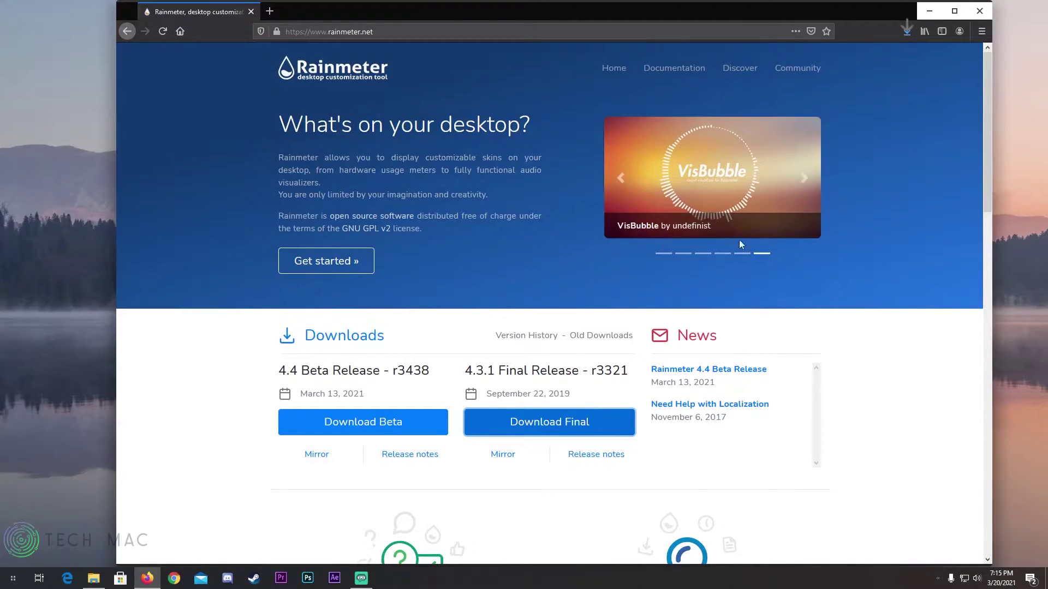
Run the downloaded Rainmeter-4.3.1.exe, minimize the browser, and complete the standard installation in English.
click(907, 32)
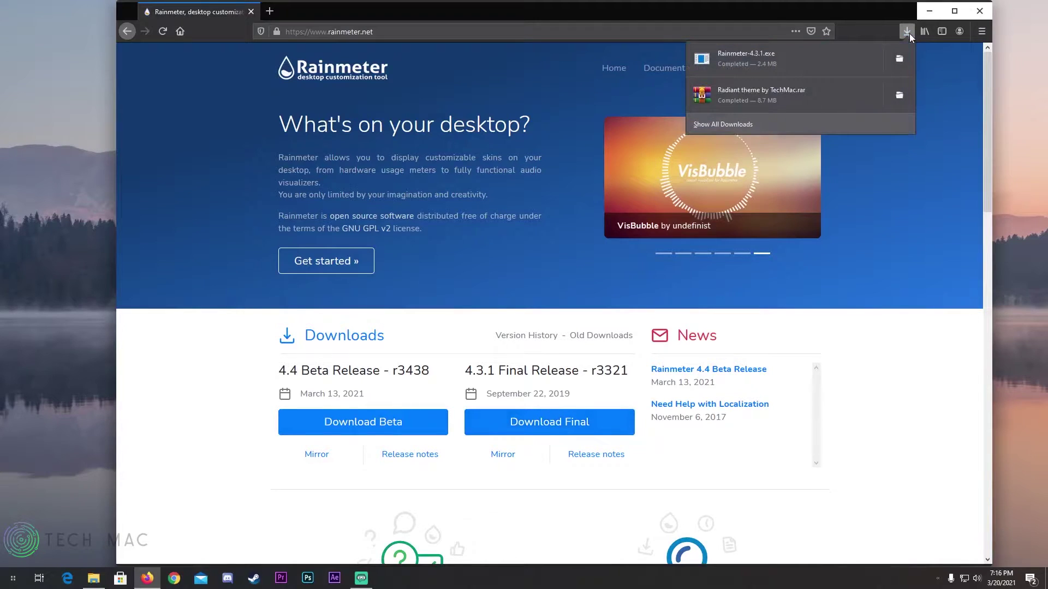
click(845, 58)
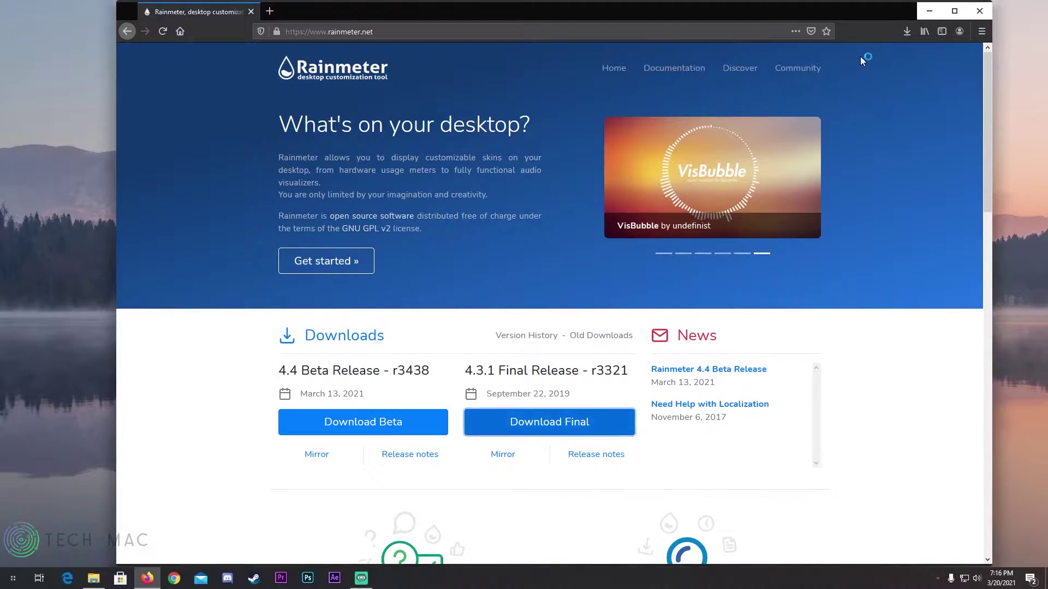
click(929, 10)
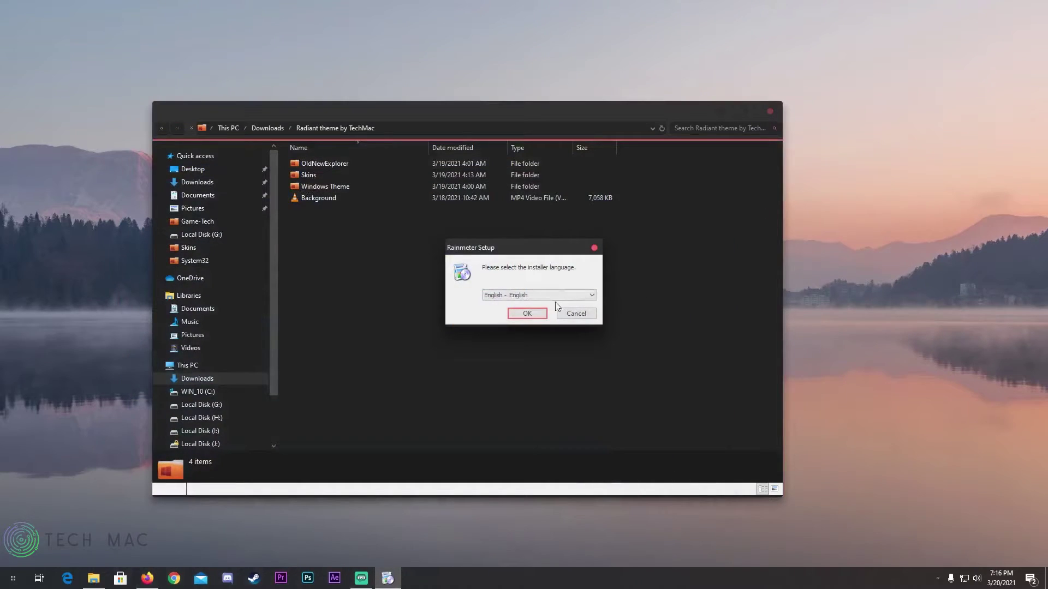
click(527, 314)
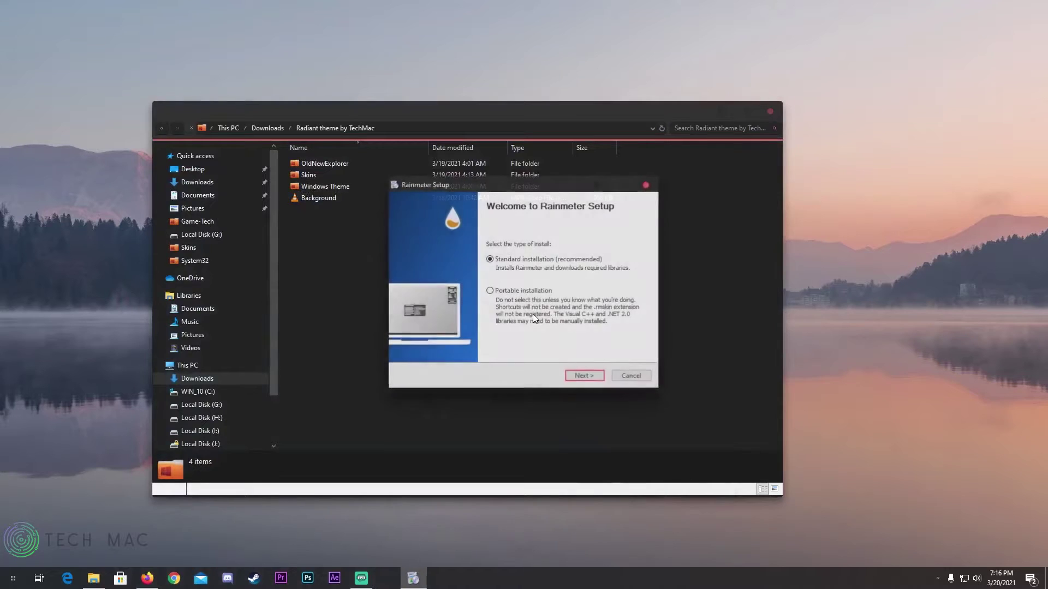
click(579, 377)
click(578, 376)
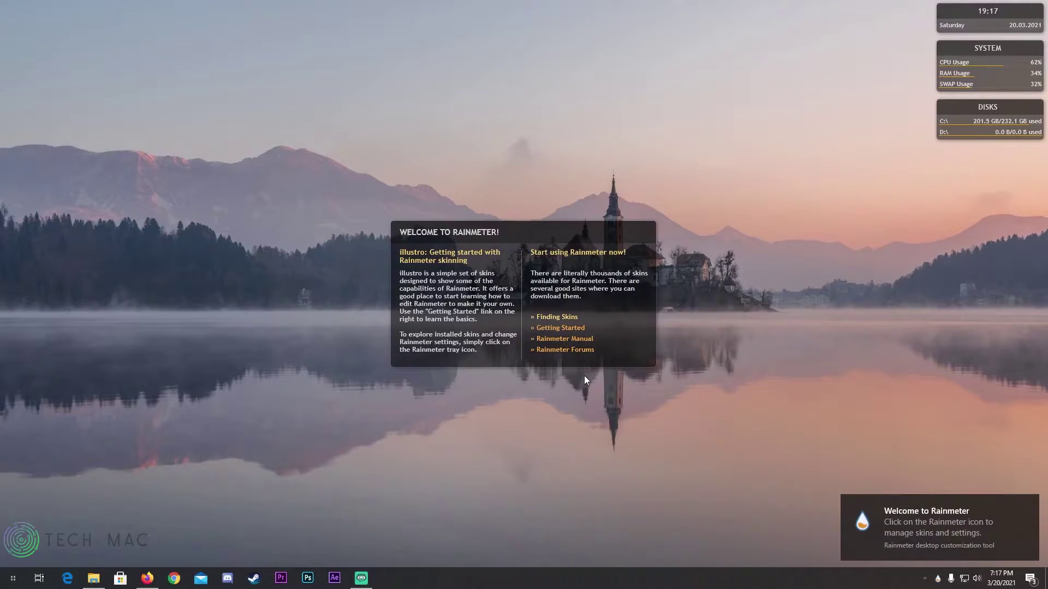
Unload the "Welcome to Rainmeter!" skin from the middle of the desktop.
right_click(604, 240)
click(634, 359)
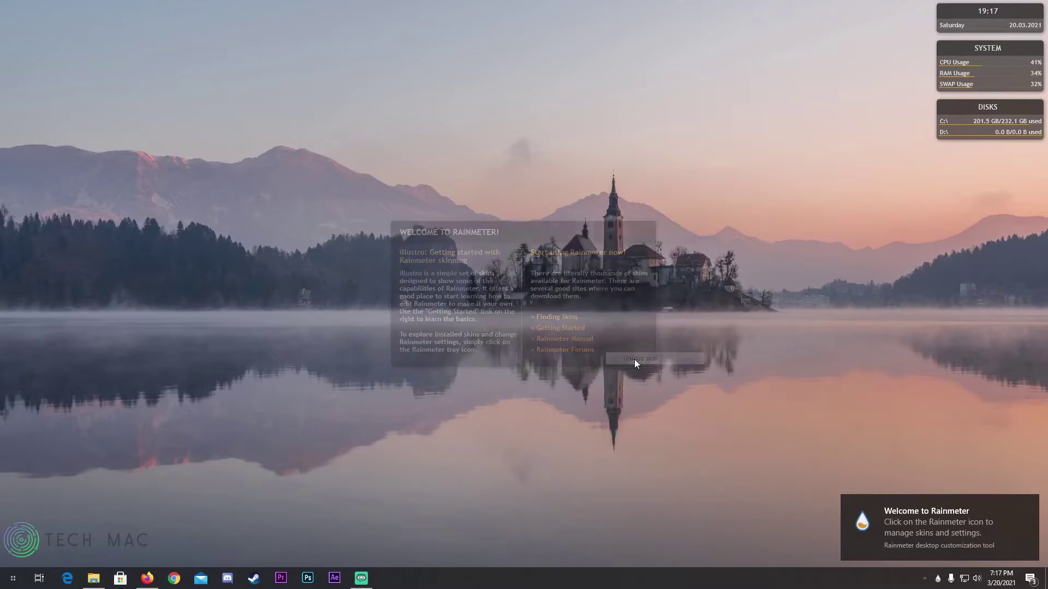
Unload the clock, System and Disks skins from the desktop's upper corner.
right_click(954, 7)
click(971, 129)
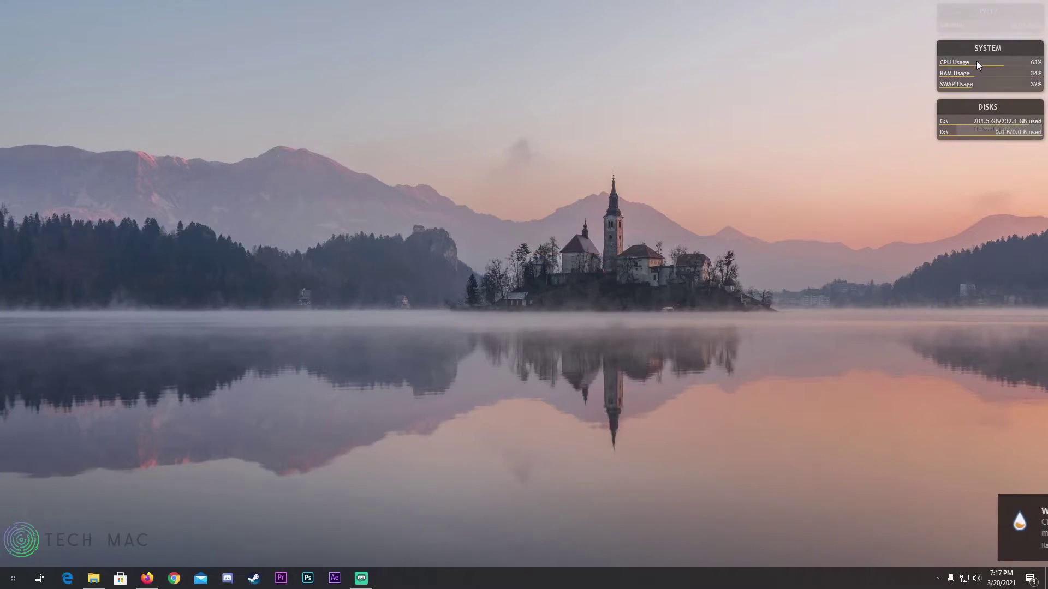
right_click(964, 53)
click(1000, 165)
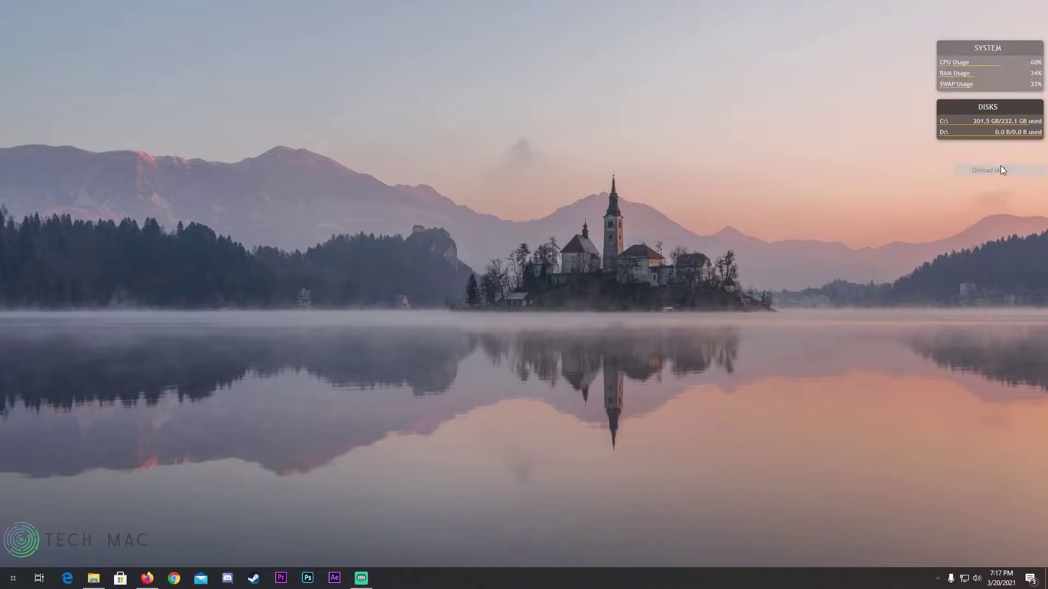
right_click(960, 104)
click(990, 223)
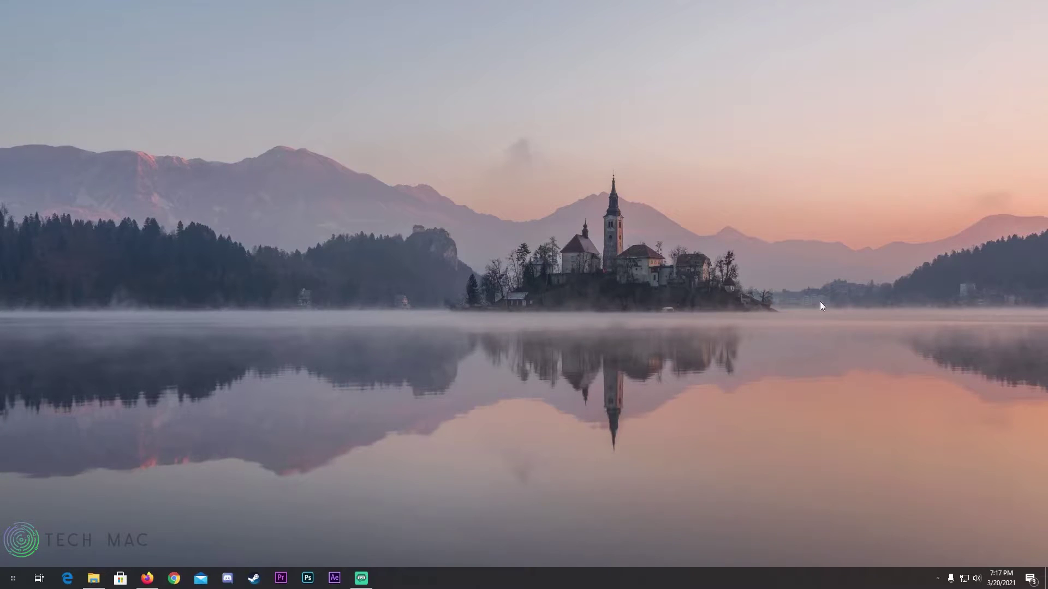
Switch to Firefox and download the Rainmeter Skin x86 version of TaskbarX 1.6.7.0 from the TaskbarX page.
click(148, 579)
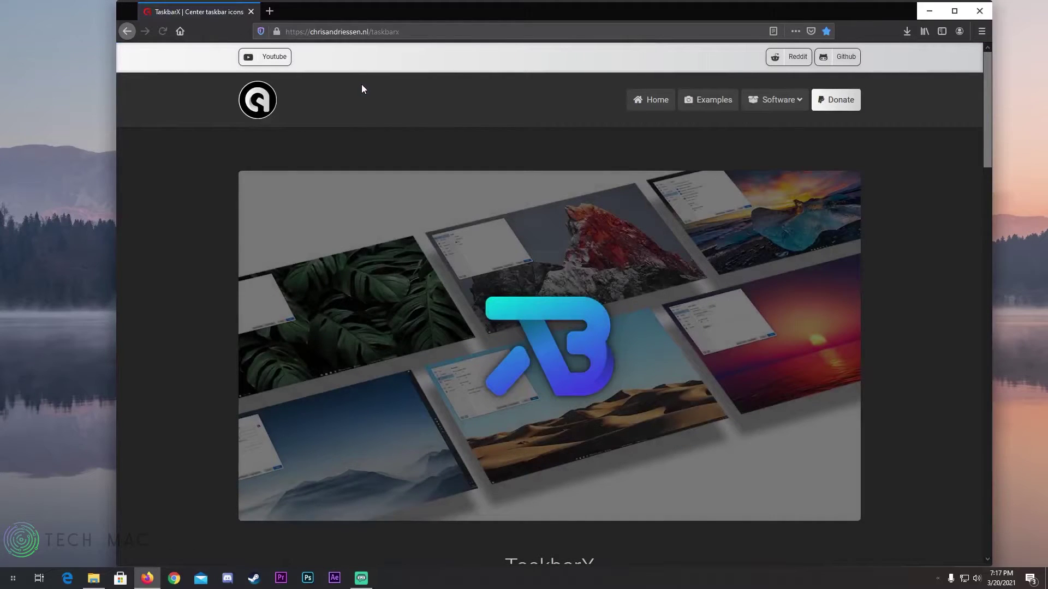
scroll(558, 388, down, 9)
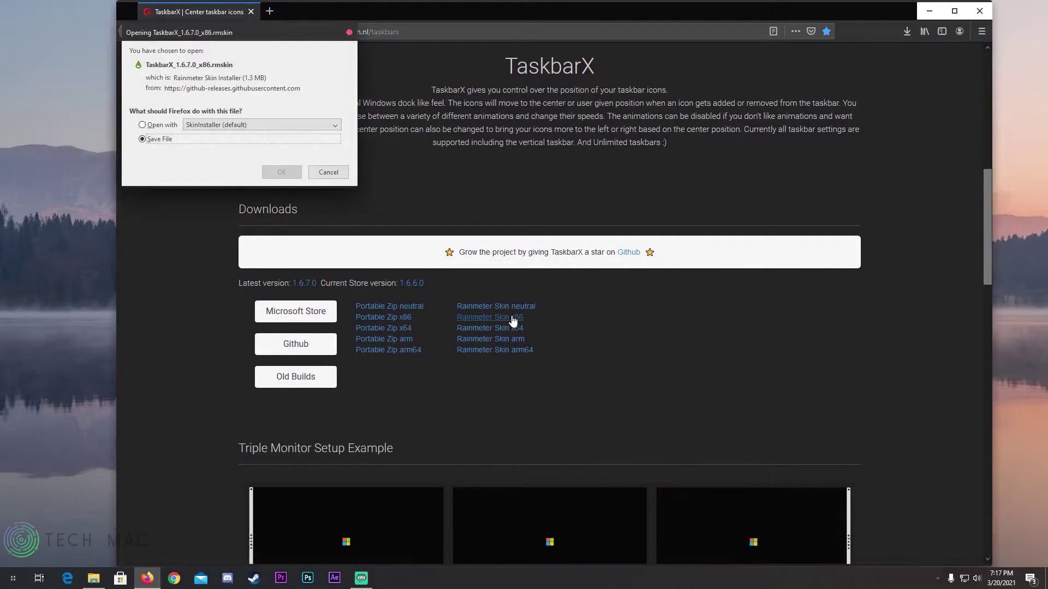
click(282, 172)
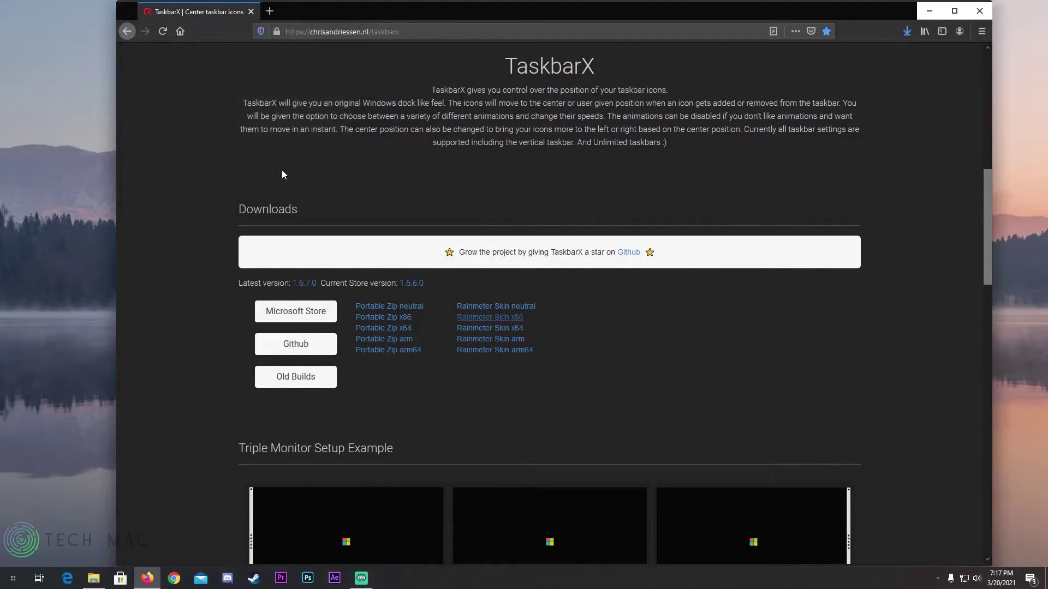
Show the downloaded TaskbarX_1.6.7.0_x86 file in its folder, minimize the browser, and install the skin with its included skins loaded.
click(907, 31)
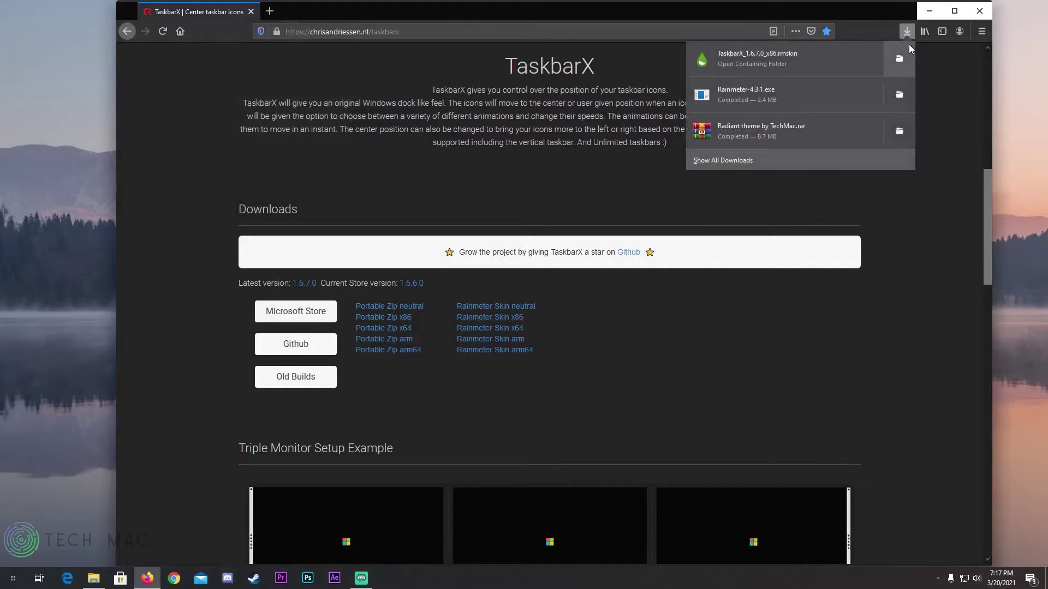
click(907, 58)
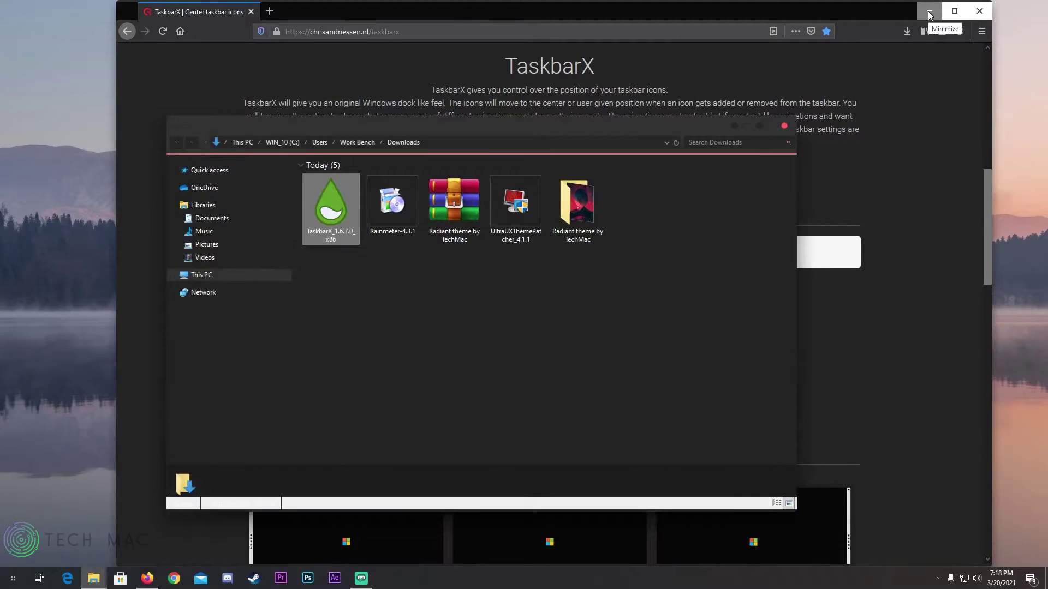
click(929, 13)
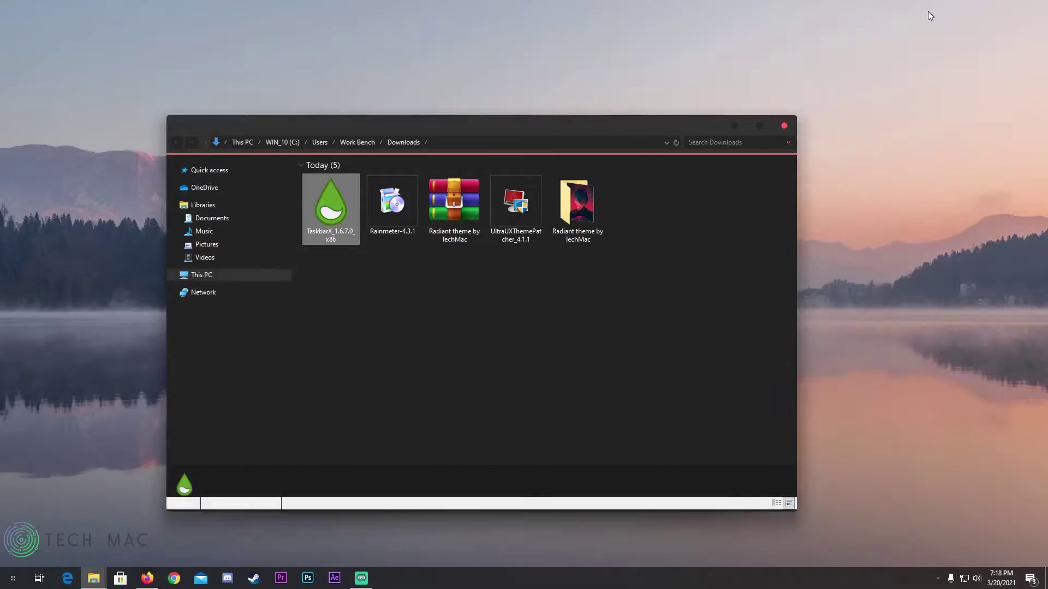
double_click(335, 214)
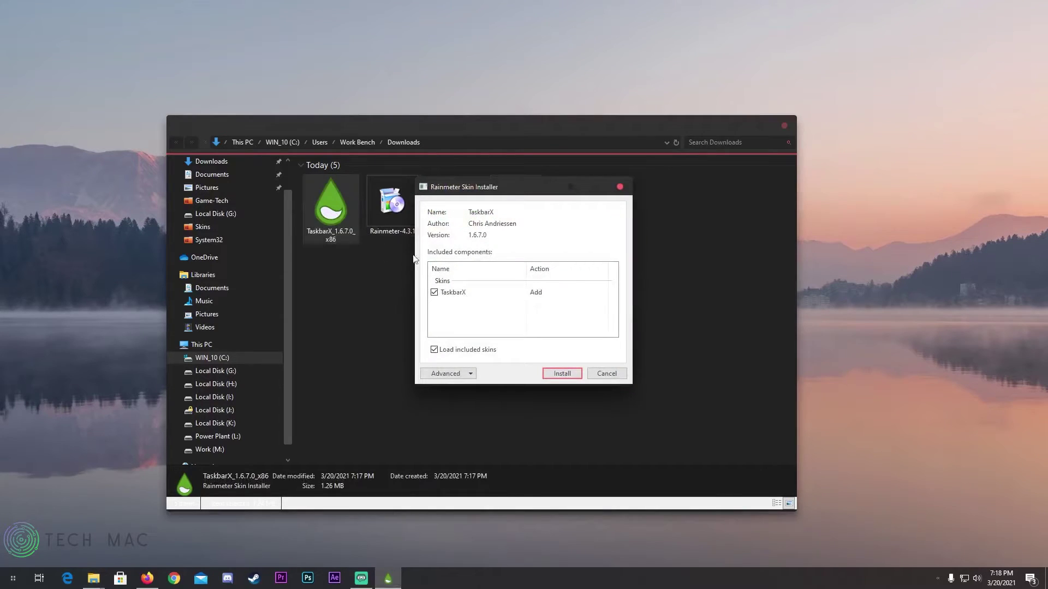
click(562, 373)
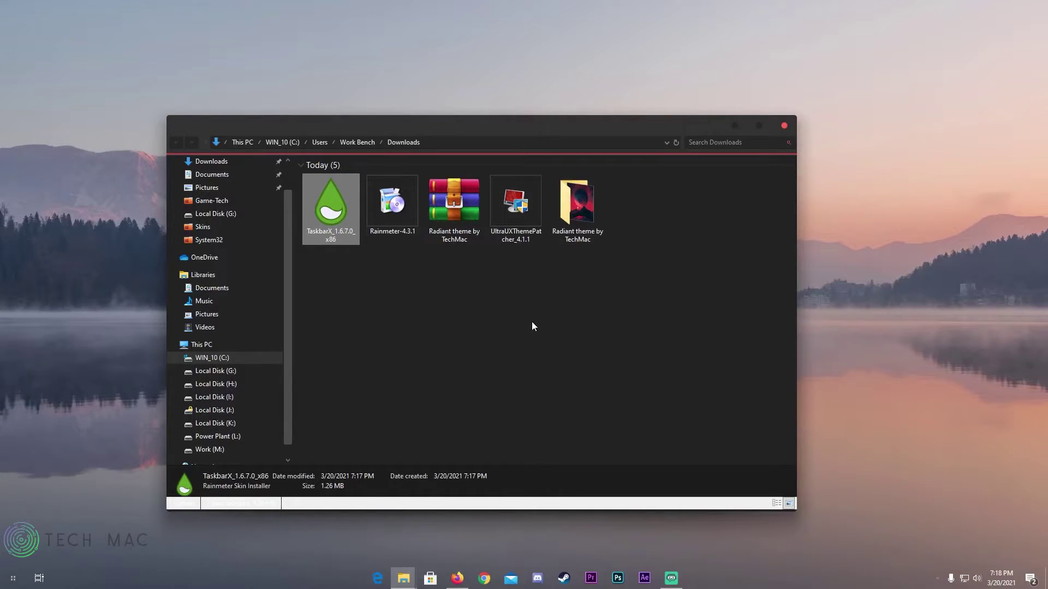
Copy the AgeoUpdated, Beat Circle and Ultimate Status Bar folders from the Radiant theme's Skins folder.
click(583, 234)
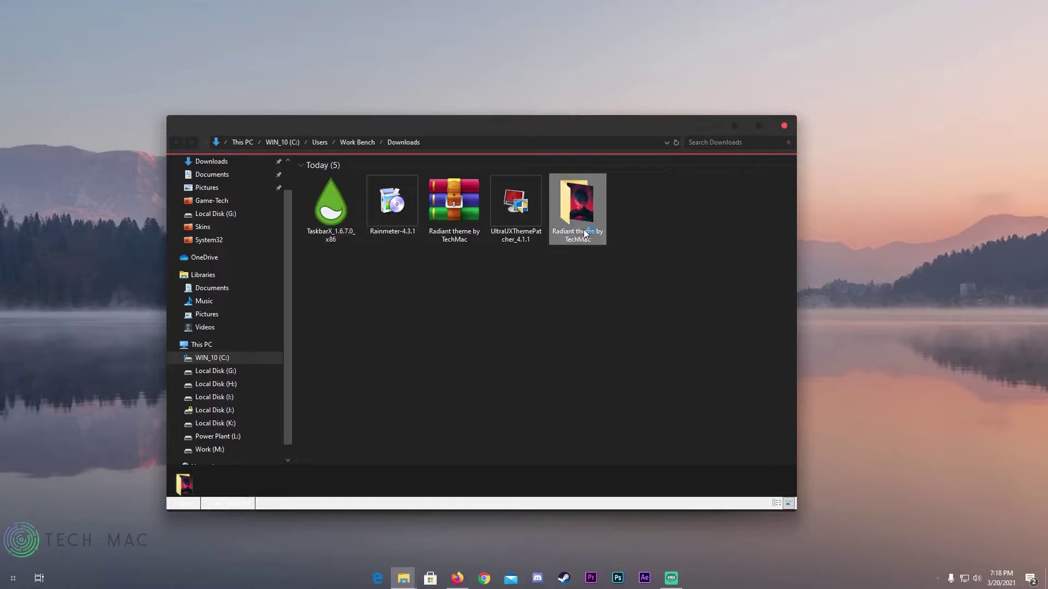
double_click(585, 234)
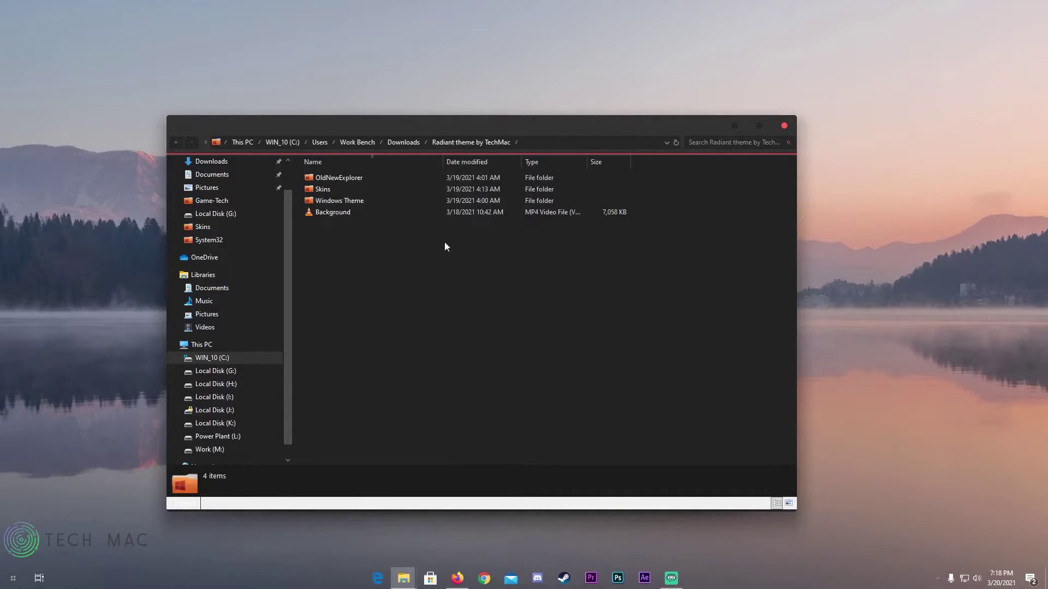
click(332, 187)
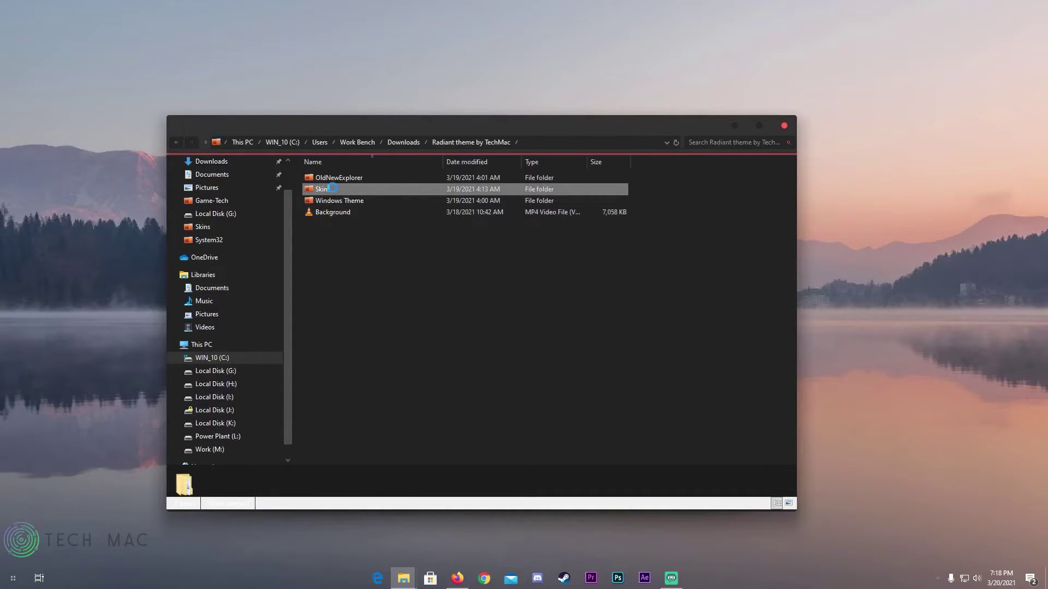
double_click(332, 188)
drag(625, 282, 356, 176)
right_click(356, 176)
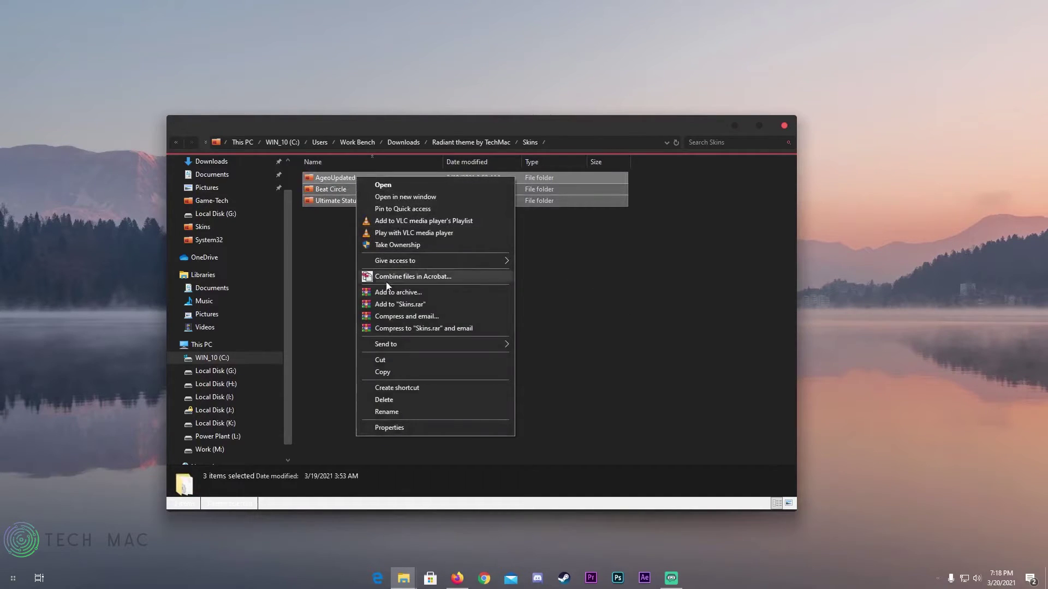
click(405, 371)
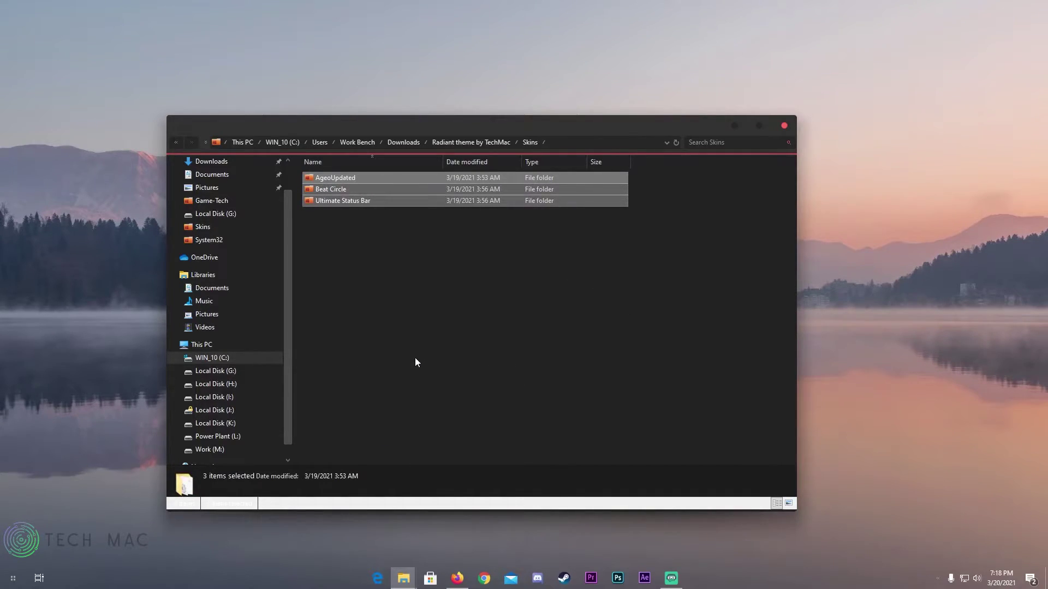
Paste the copied skin folders into Documents > Rainmeter > Skins and clear the folder window off the desktop.
click(228, 179)
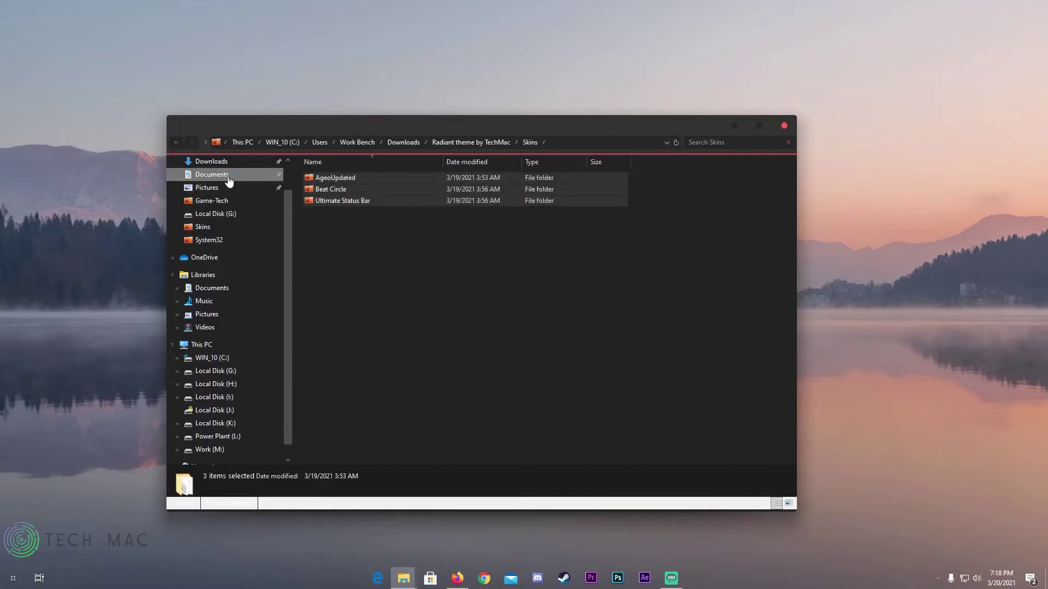
click(322, 202)
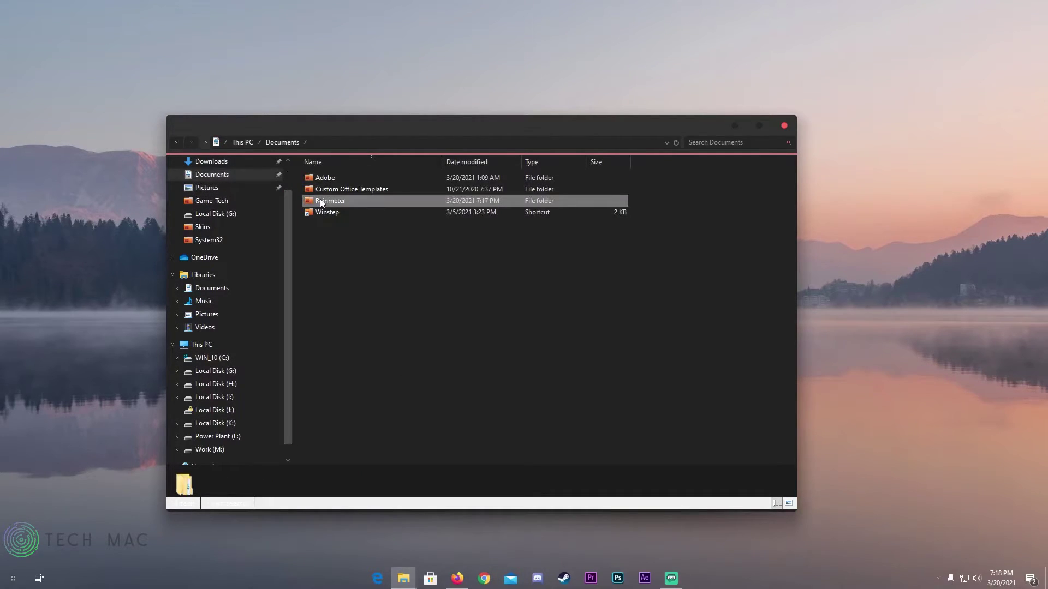
double_click(321, 202)
click(329, 179)
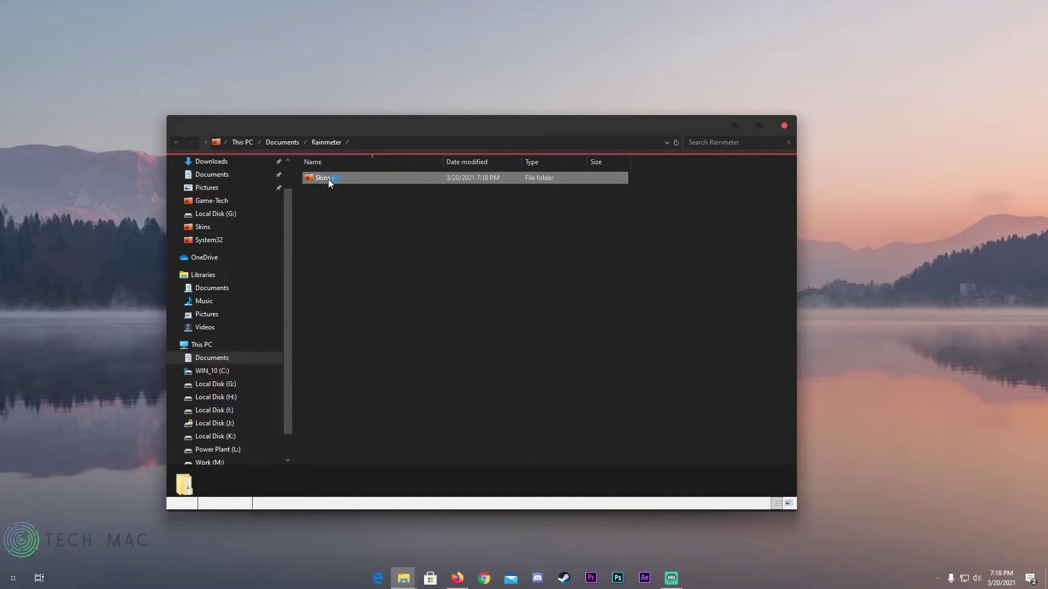
double_click(328, 179)
right_click(369, 261)
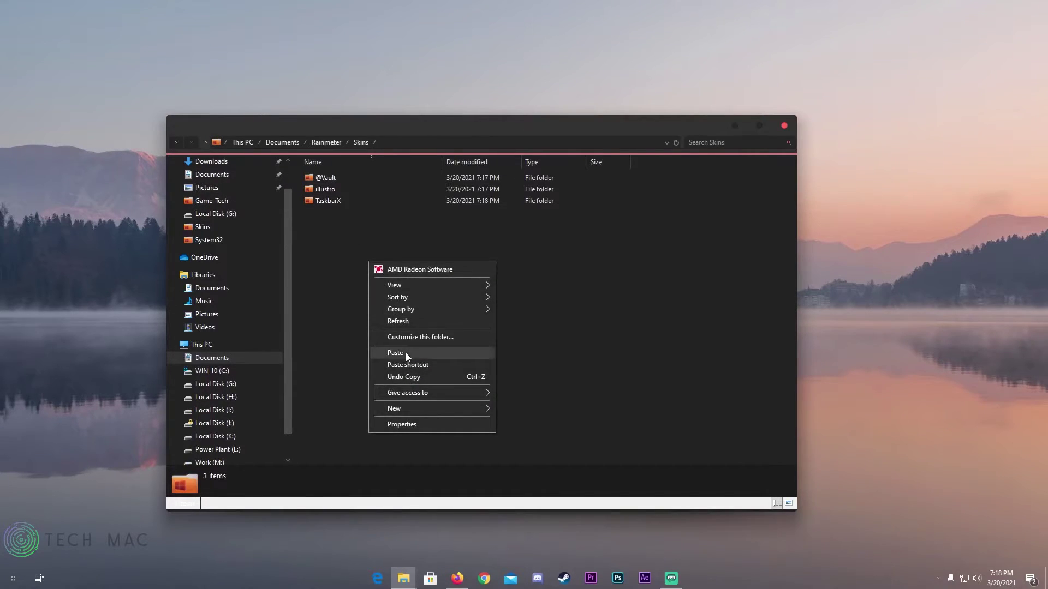
click(405, 353)
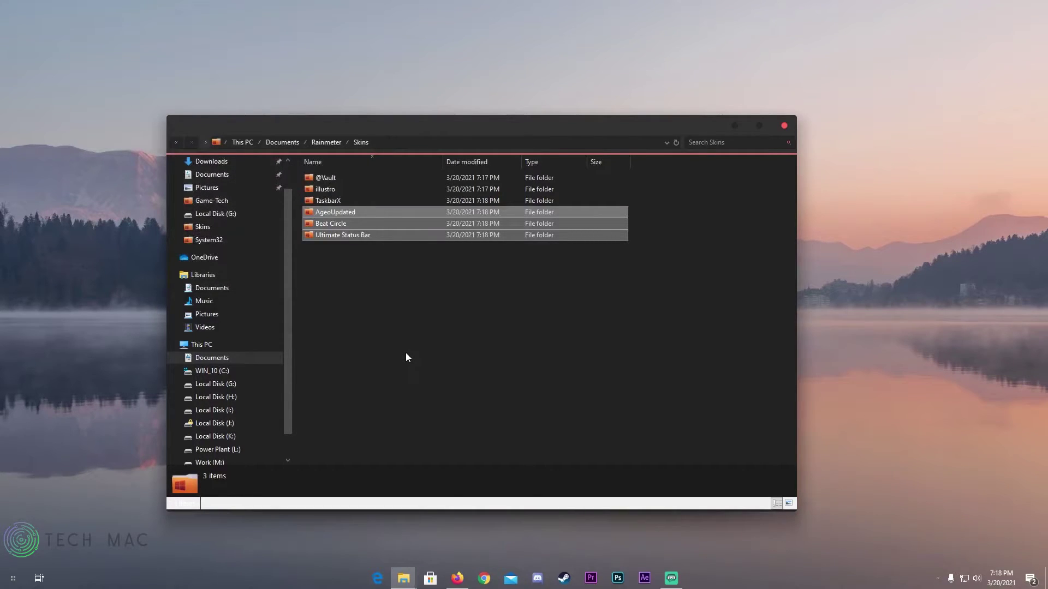
click(757, 126)
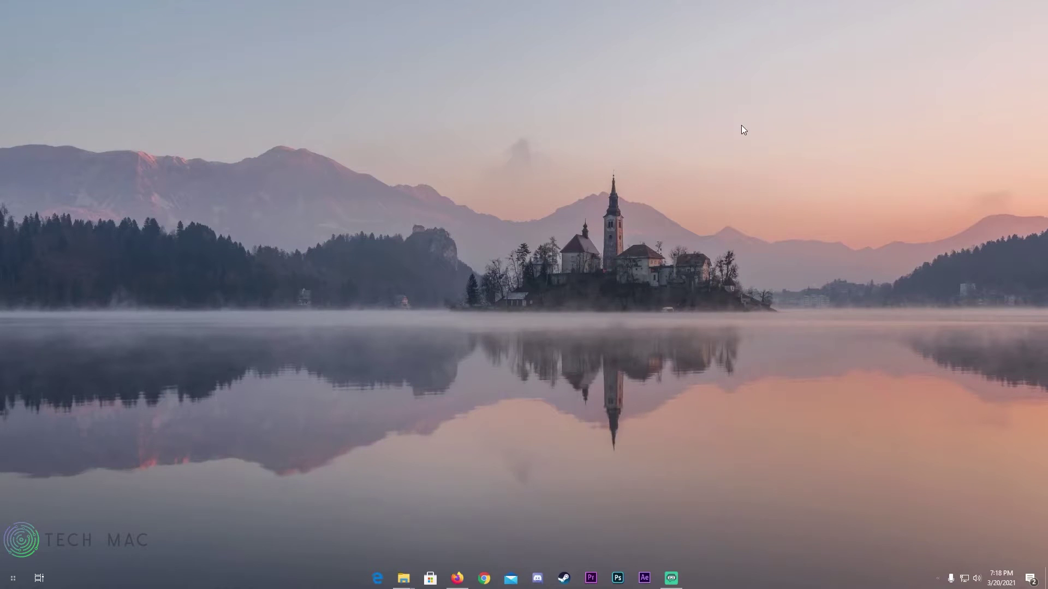
Open the Rainmeter manager from the hidden tray icons and refresh all skins.
click(938, 579)
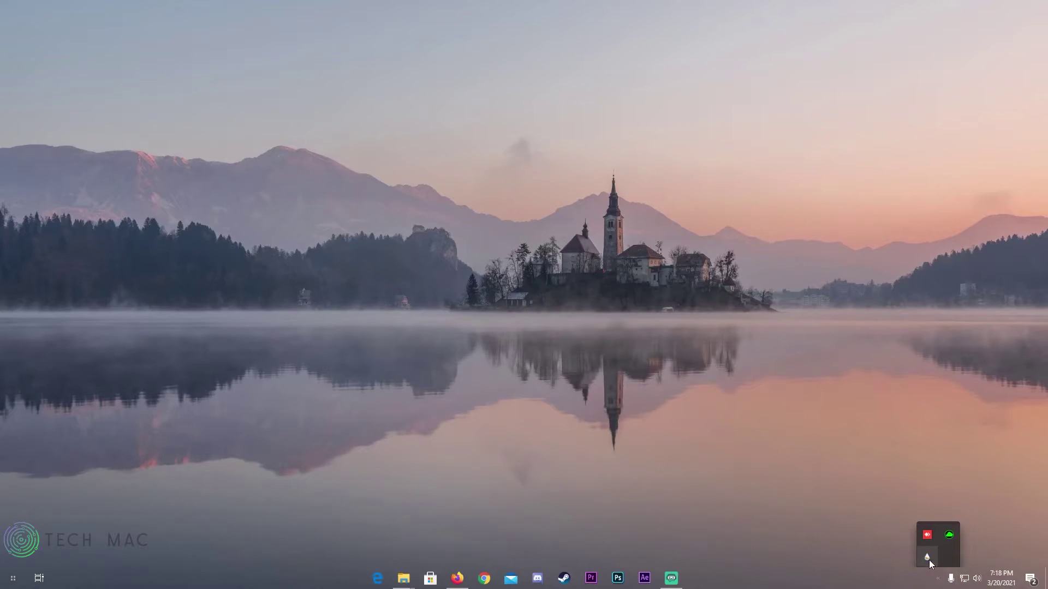
double_click(928, 557)
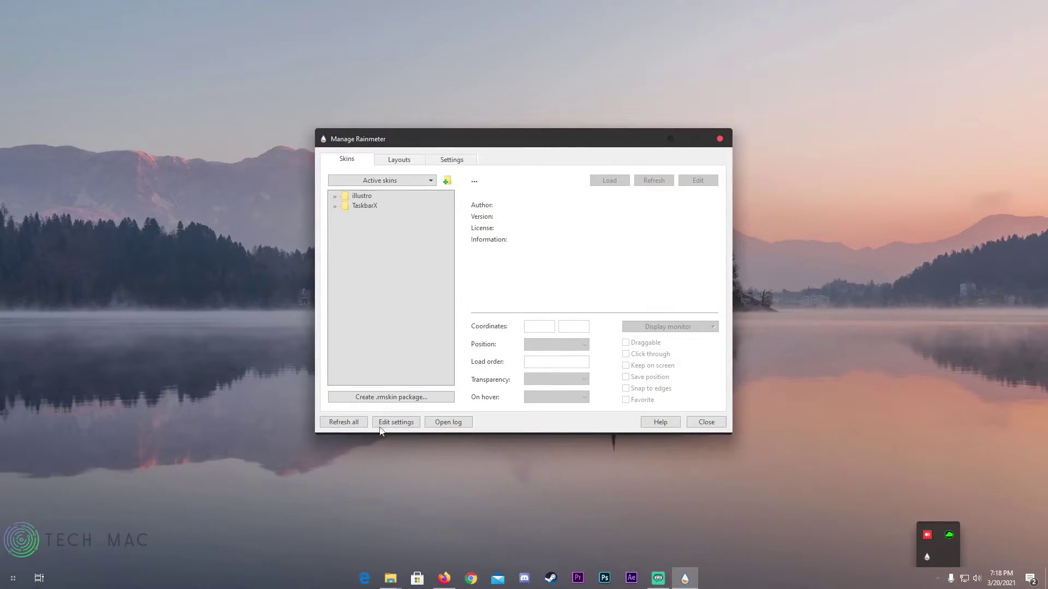
click(355, 422)
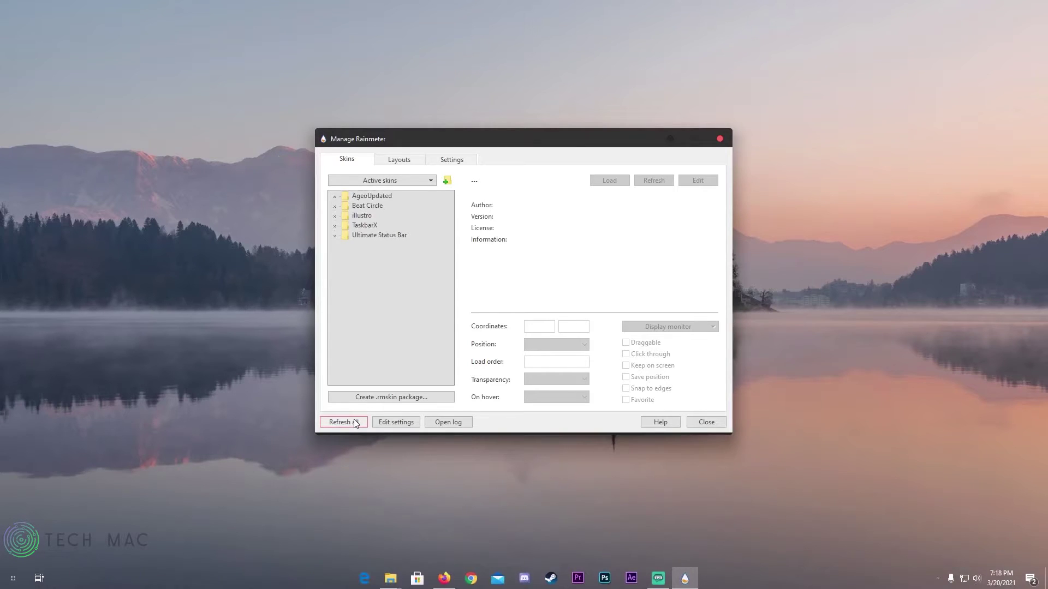
Load UltimateStatus.ini from the Ultimate Status Bar skin and minimize the Rainmeter manager.
click(334, 236)
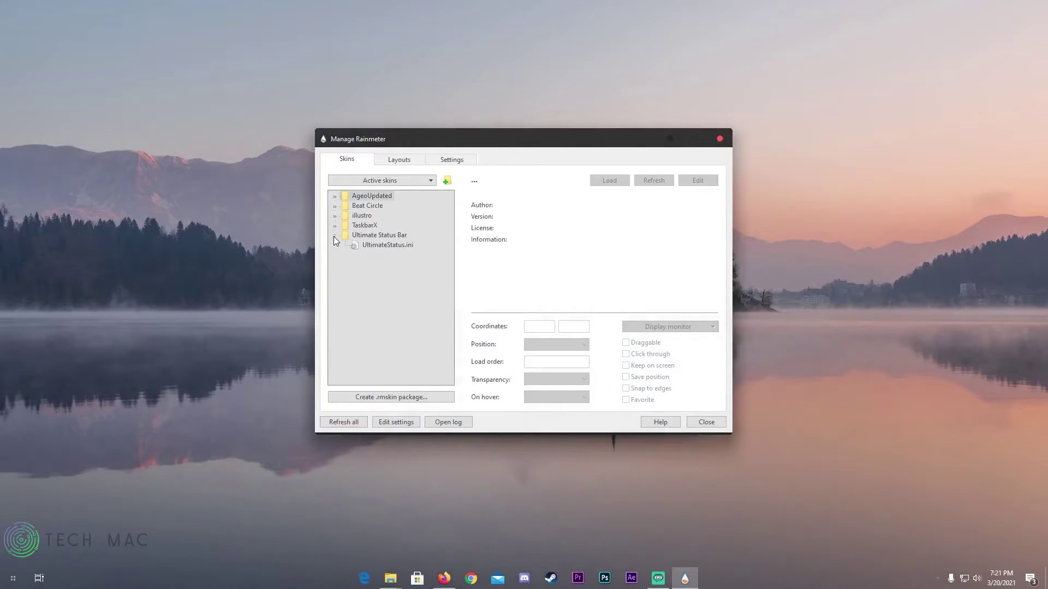
click(391, 244)
click(611, 183)
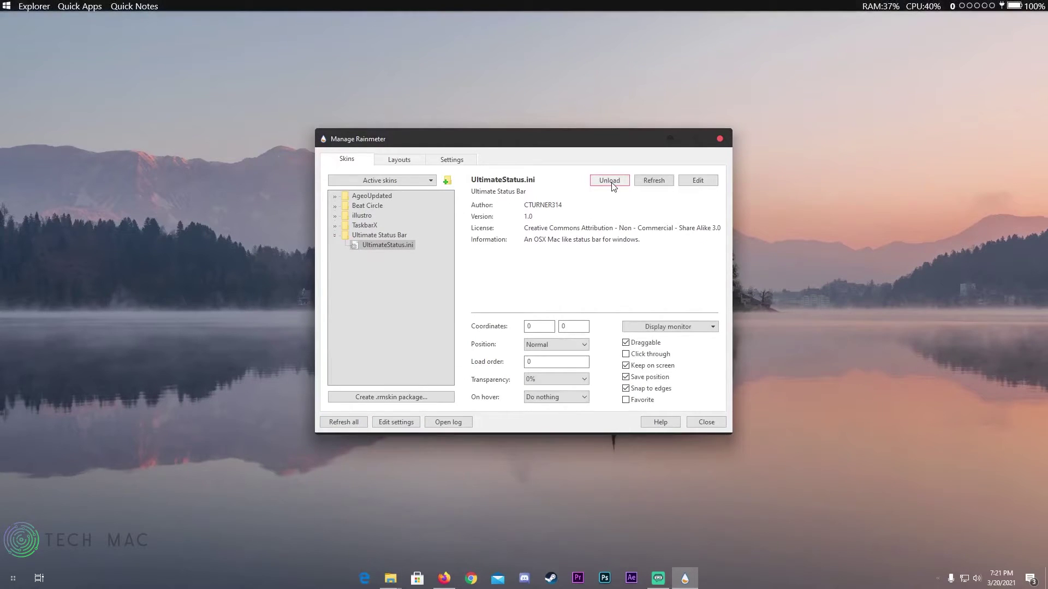
click(675, 141)
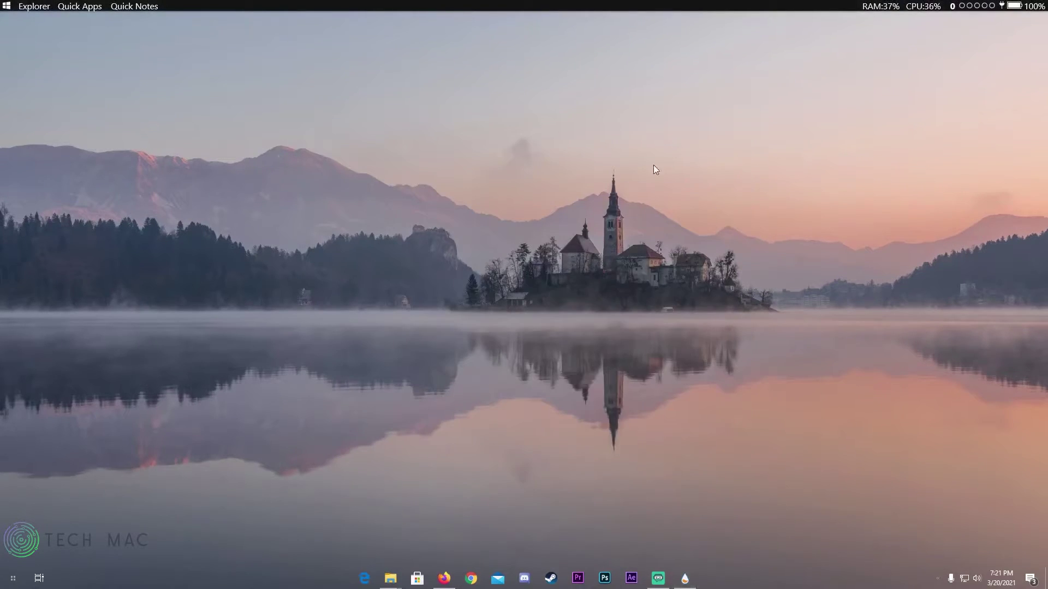
Switch to Firefox and download the Lively Wallpaper v1.2.0.4 installer from its website.
click(444, 578)
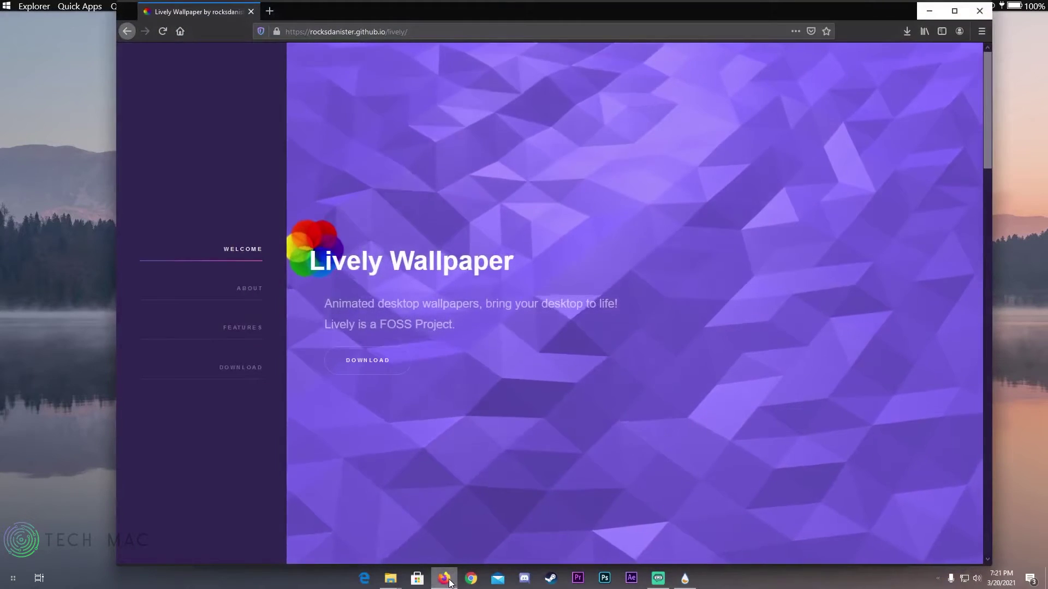
click(382, 362)
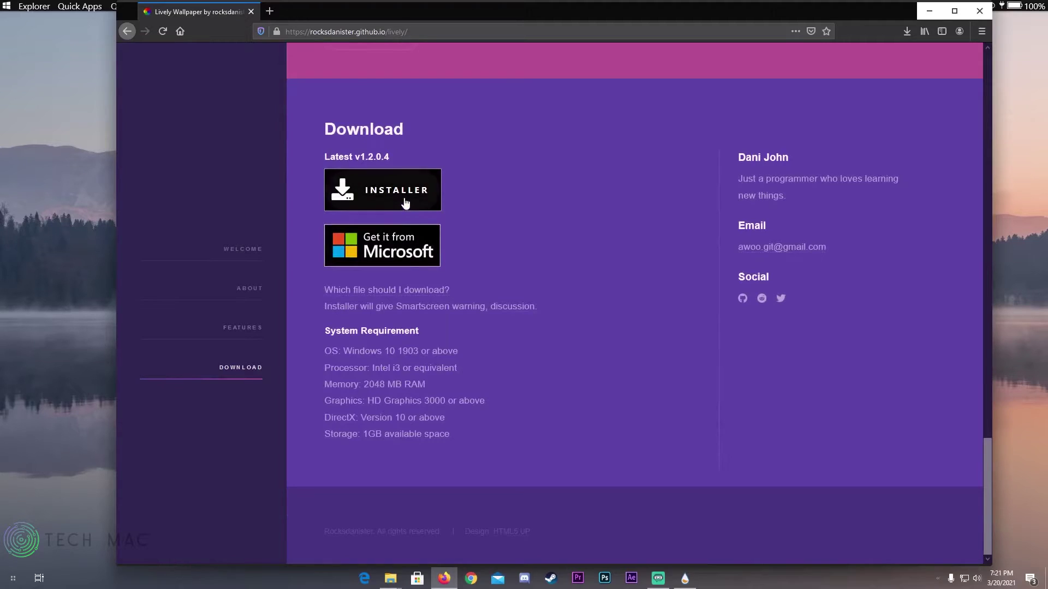
click(402, 204)
click(286, 113)
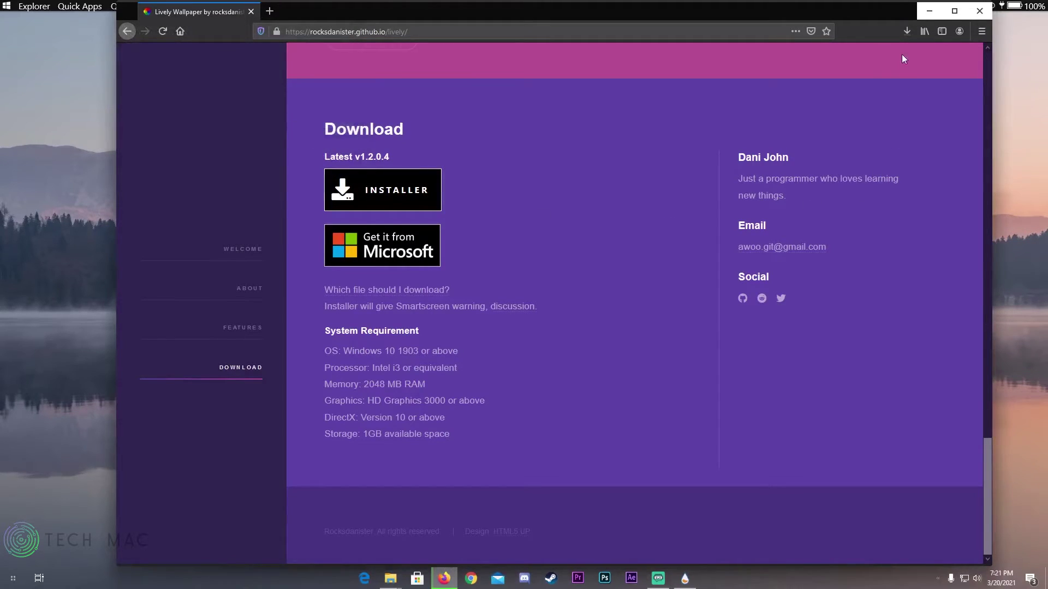
Run the downloaded lively_setup_x86_full_v1204 installer from the Downloads folder in the install-for-me-only mode and accept the setup language.
click(908, 34)
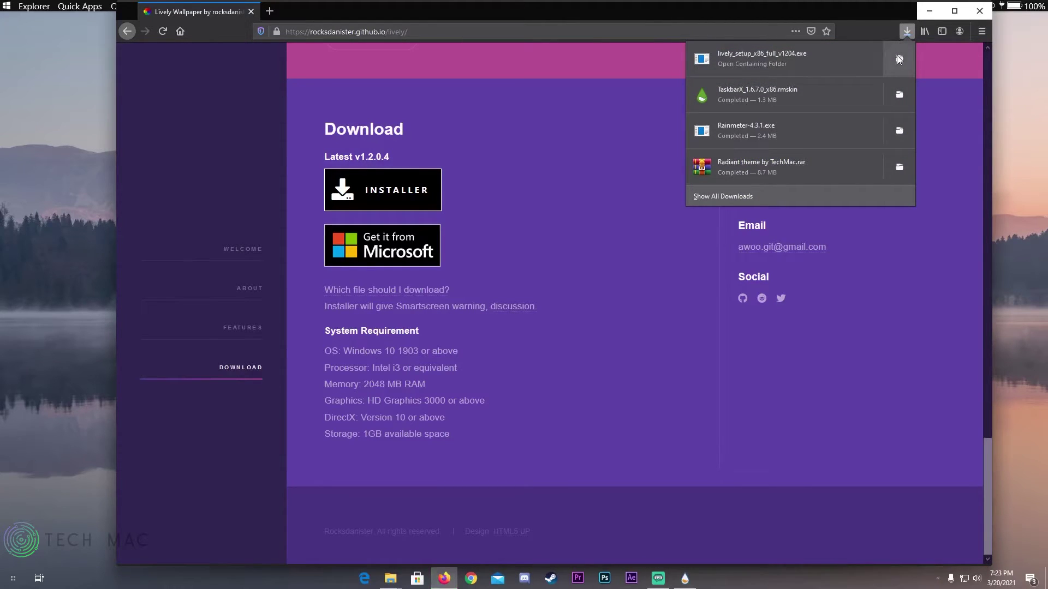
click(896, 55)
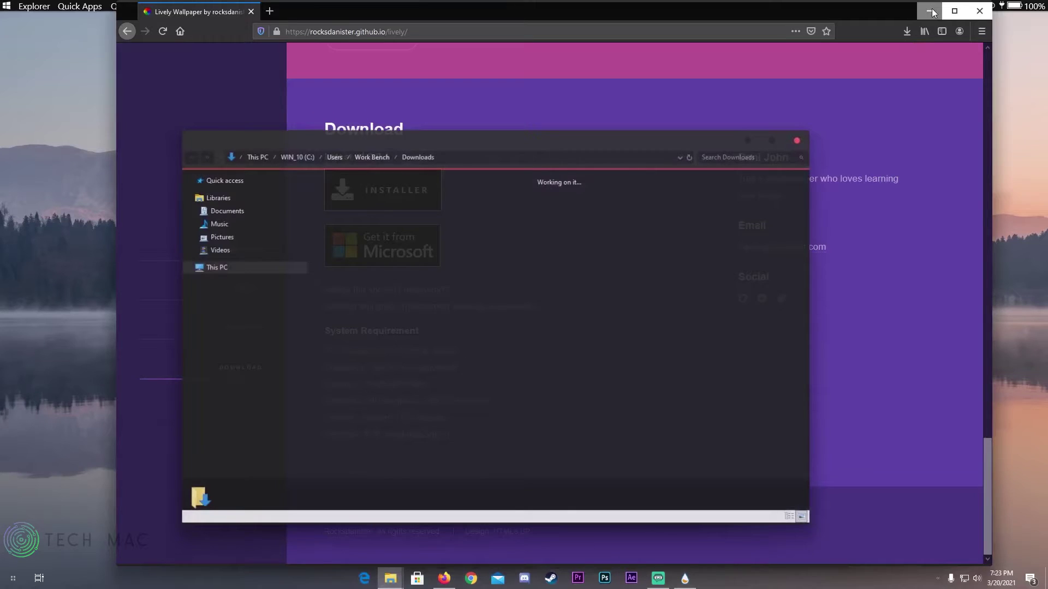
click(931, 11)
double_click(359, 232)
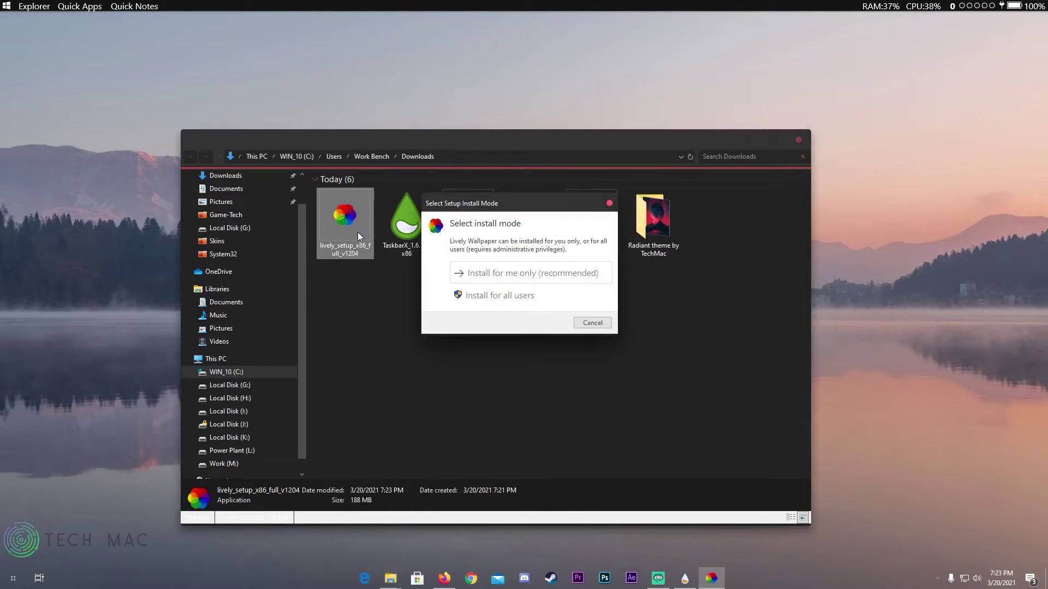
click(537, 273)
click(552, 315)
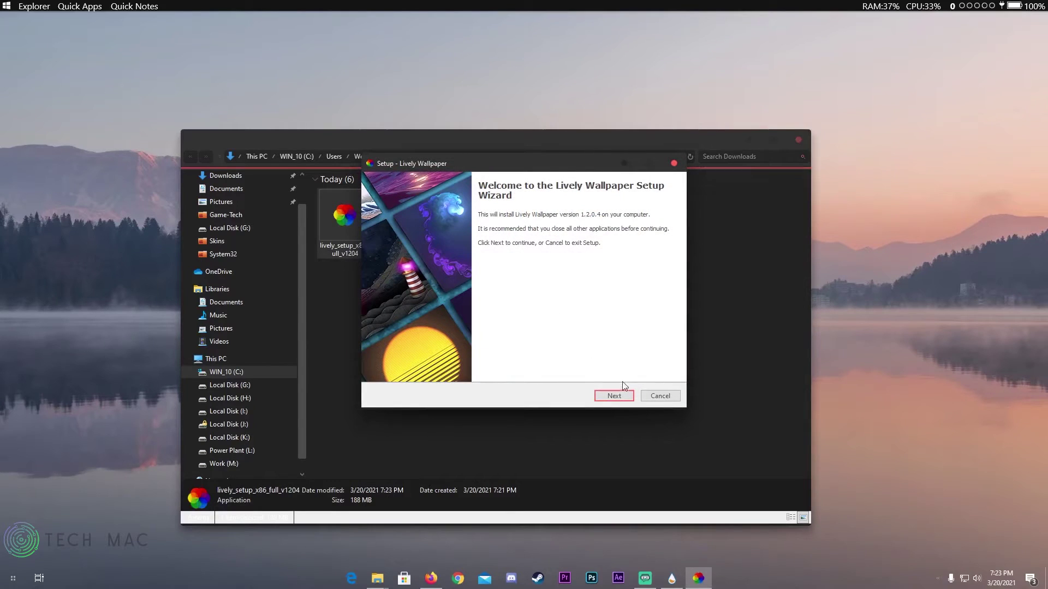
Install Lively Wallpaper in the default folder with the license accepted and Start with Windows enabled, then launch it on finishing.
click(619, 396)
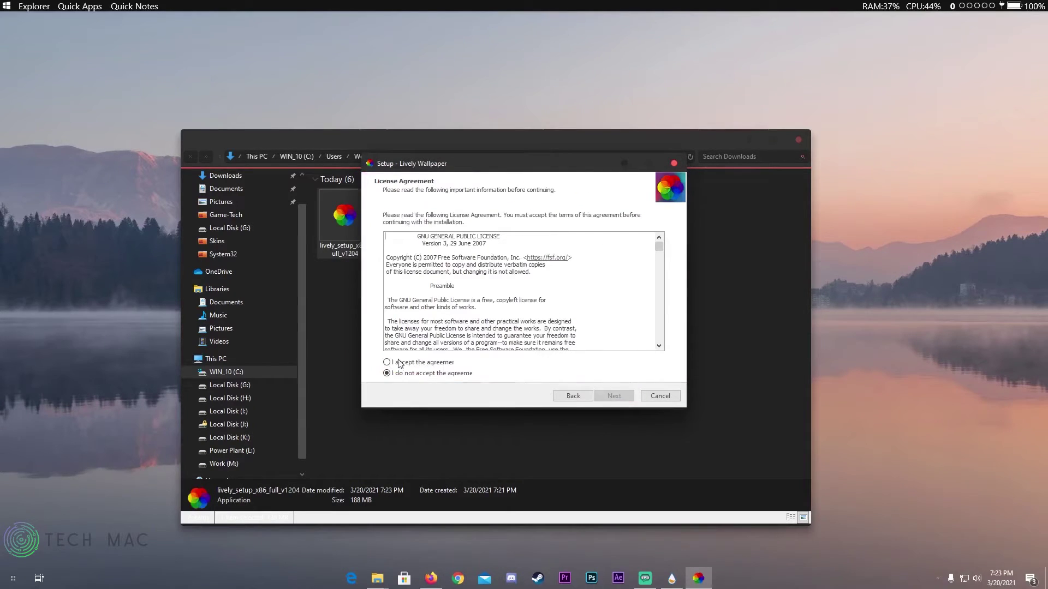
click(387, 363)
click(614, 396)
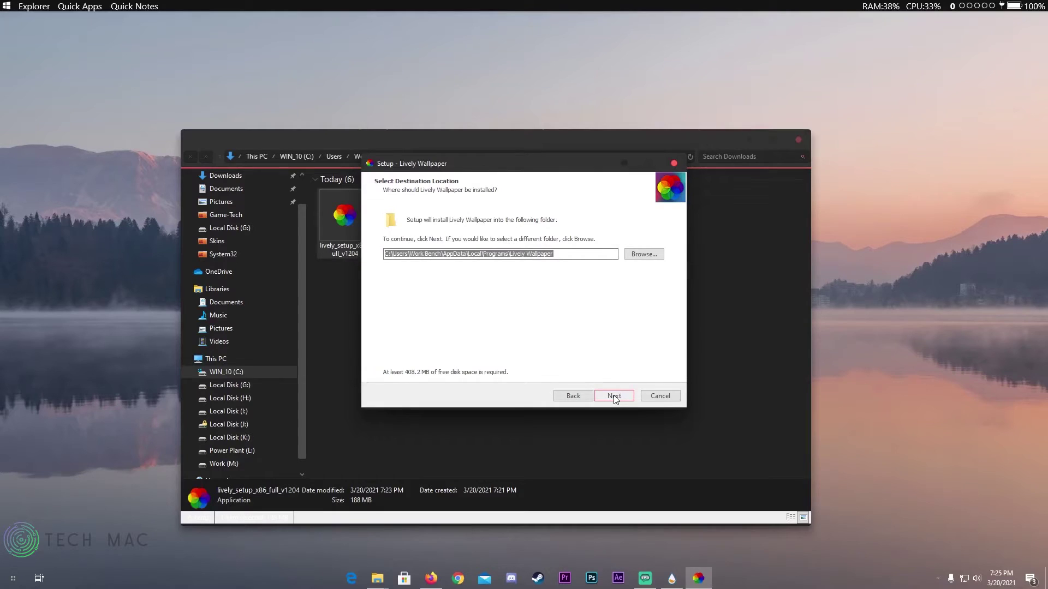
click(613, 396)
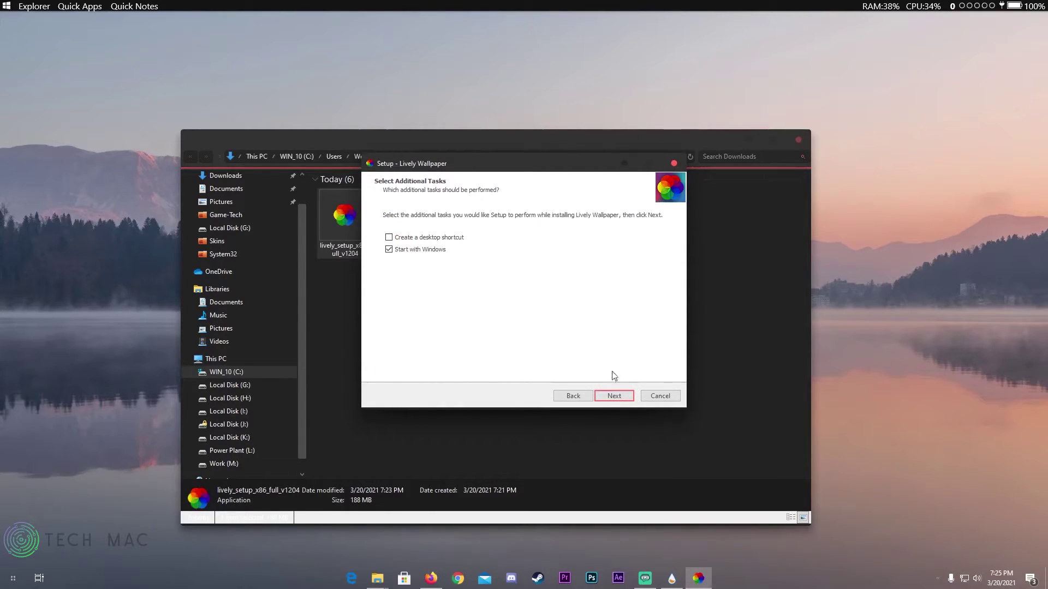
click(626, 396)
click(626, 396)
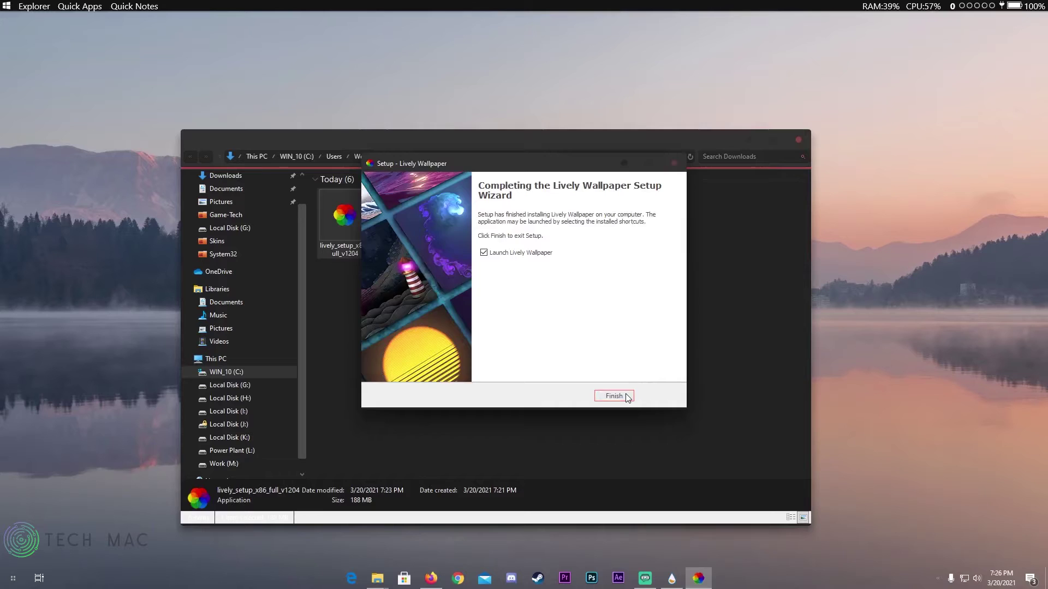
click(613, 396)
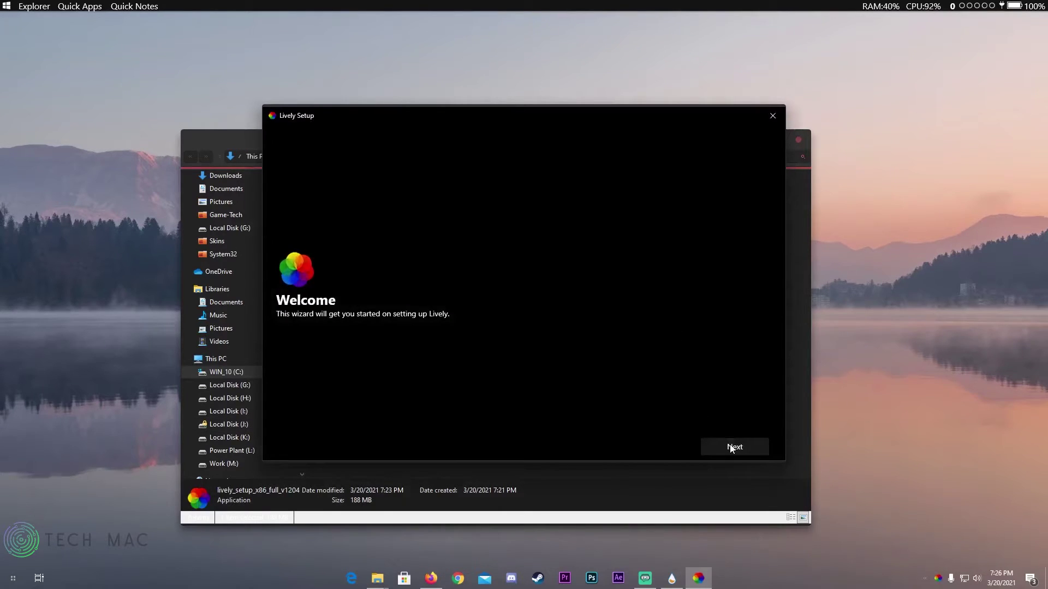
Complete the Lively Setup wizard with Start with Windows on and the Lite user interface.
click(731, 447)
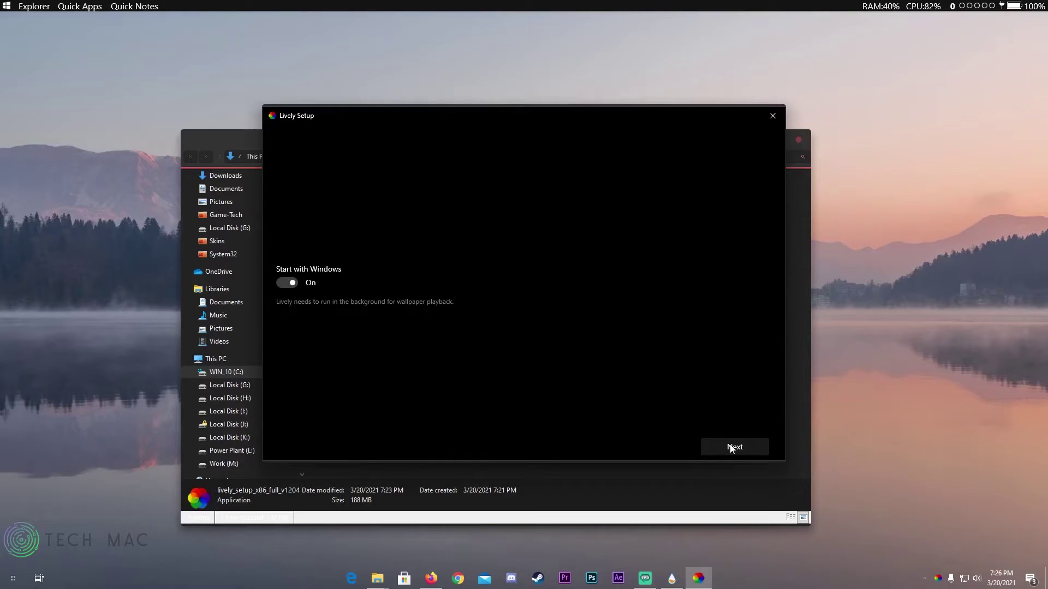
click(730, 446)
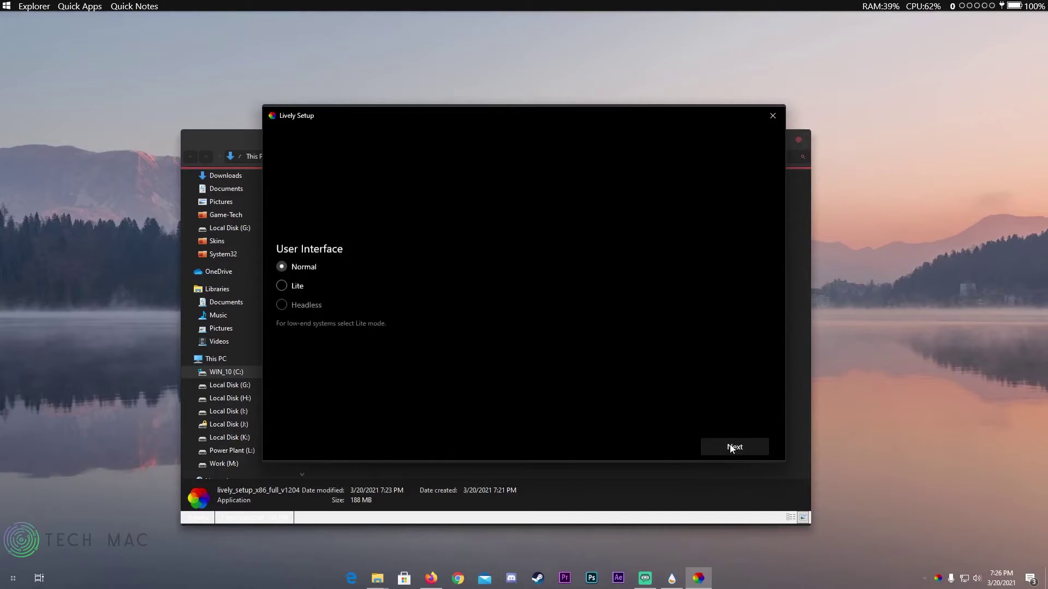
click(281, 285)
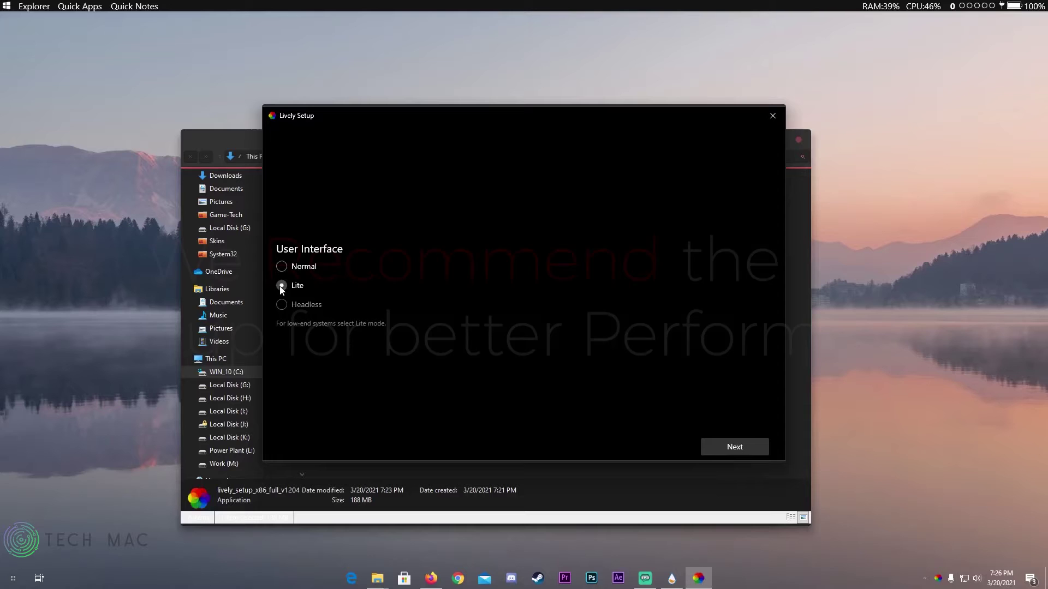
click(736, 447)
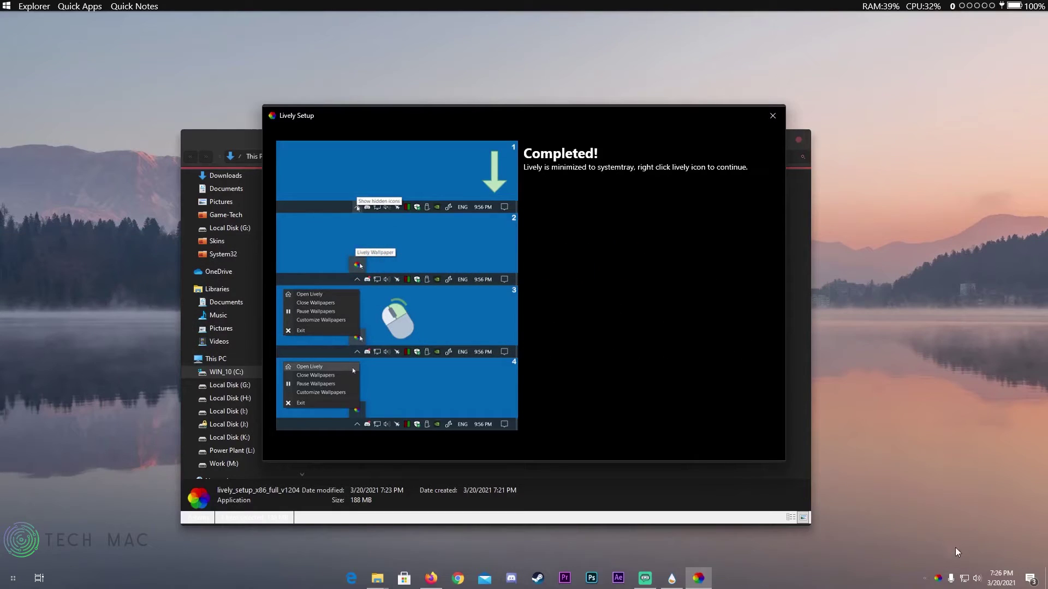
Open the Lively Wallpaper library from its system tray icon and move its window towards the middle of the desktop.
right_click(938, 580)
double_click(938, 580)
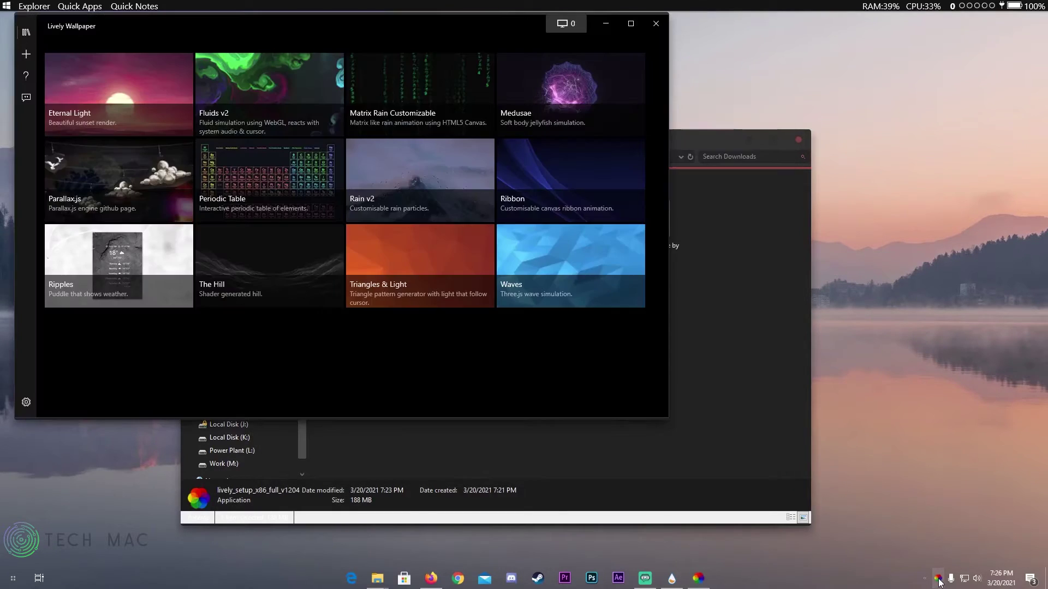
drag(445, 27, 631, 80)
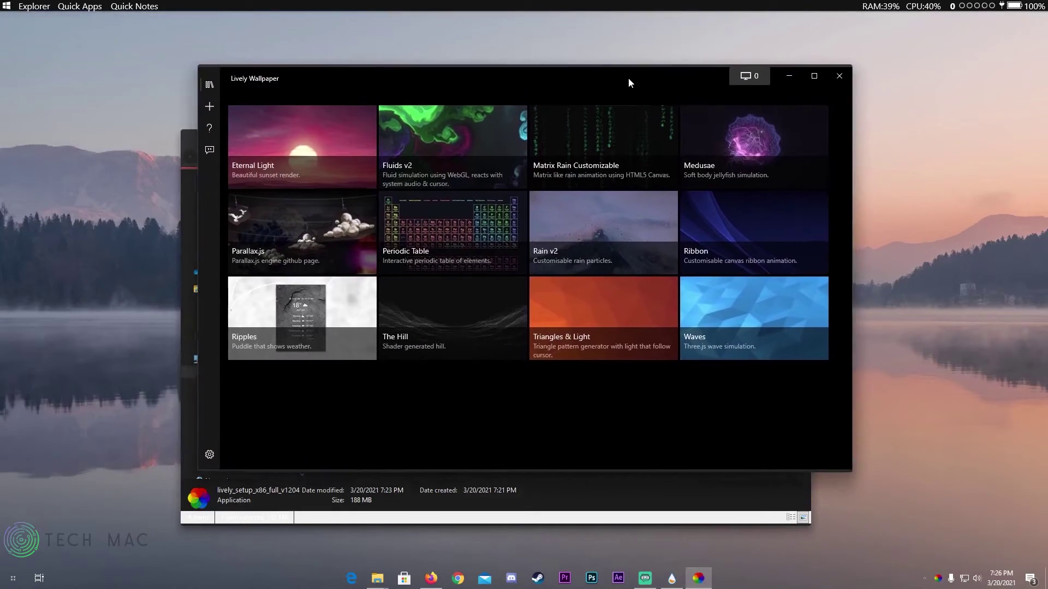
Add the Background MP4 from the Radiant theme by TechMac folder as the wallpaper and minimize the Lively and Downloads windows.
click(211, 108)
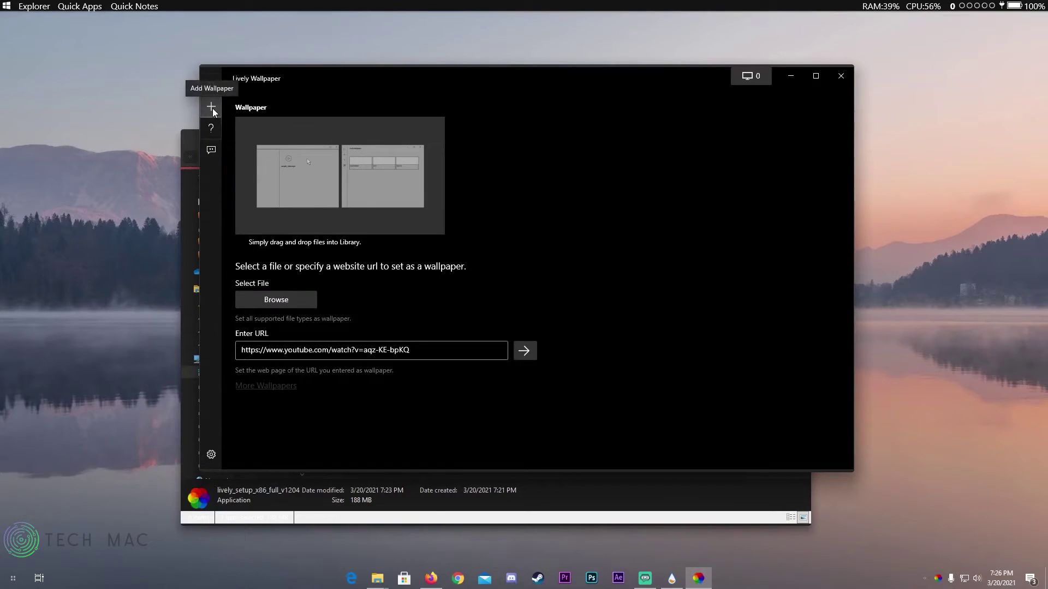
click(298, 300)
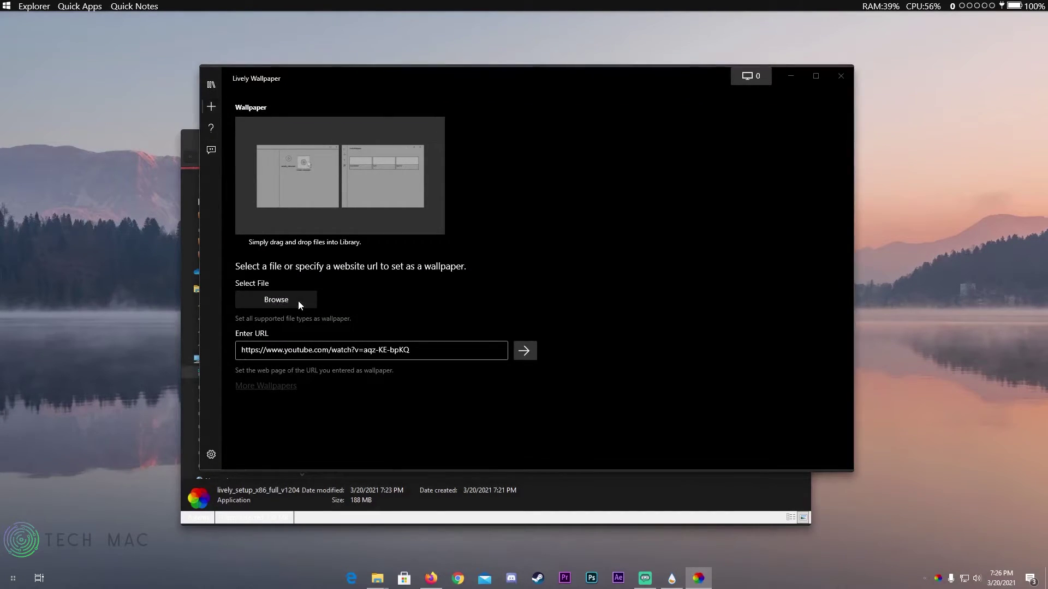
click(342, 162)
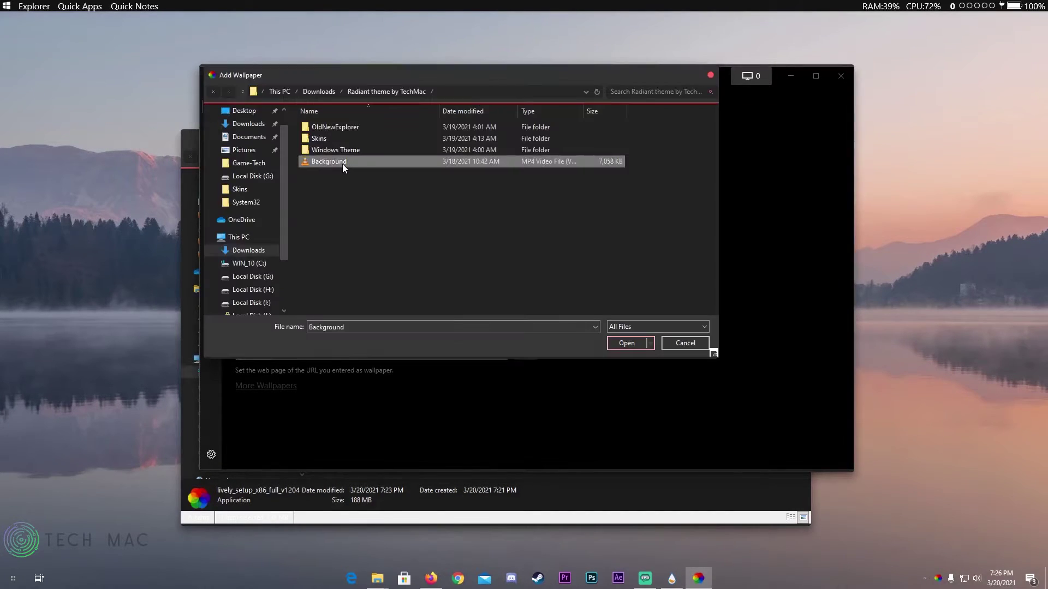
click(637, 346)
click(591, 438)
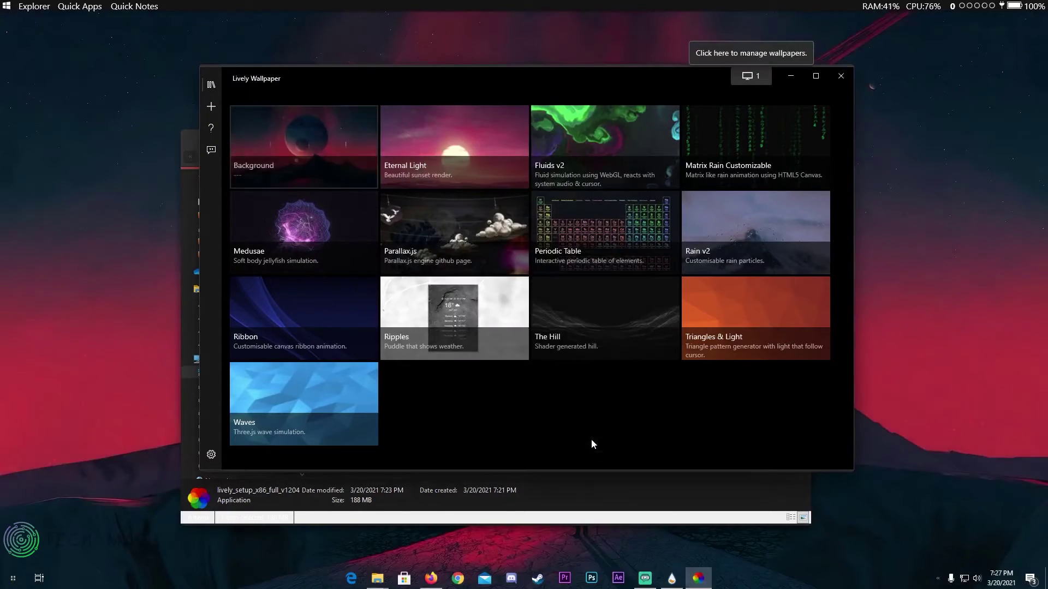
click(791, 79)
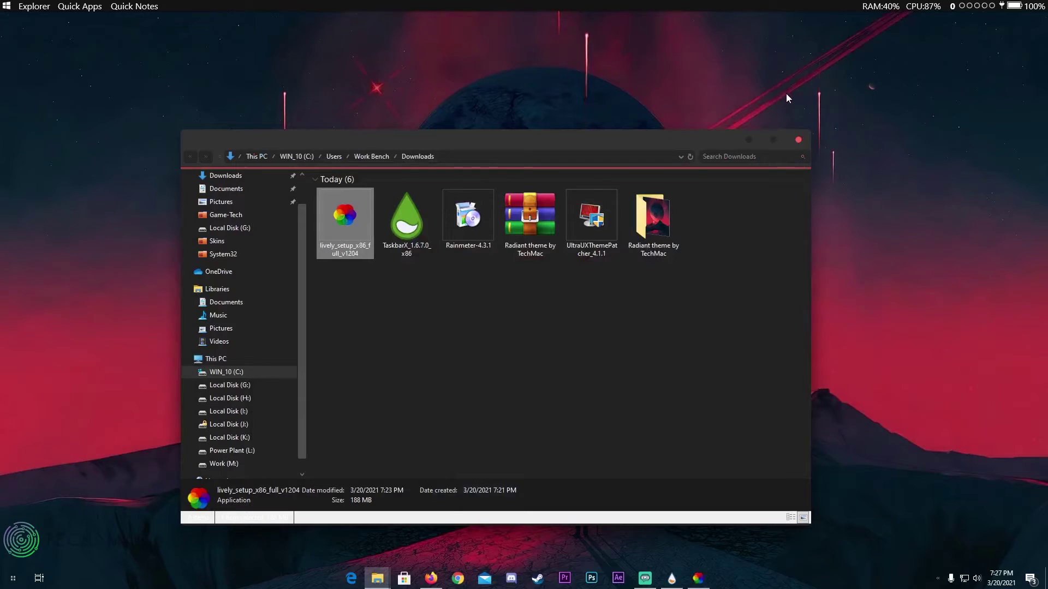
click(747, 143)
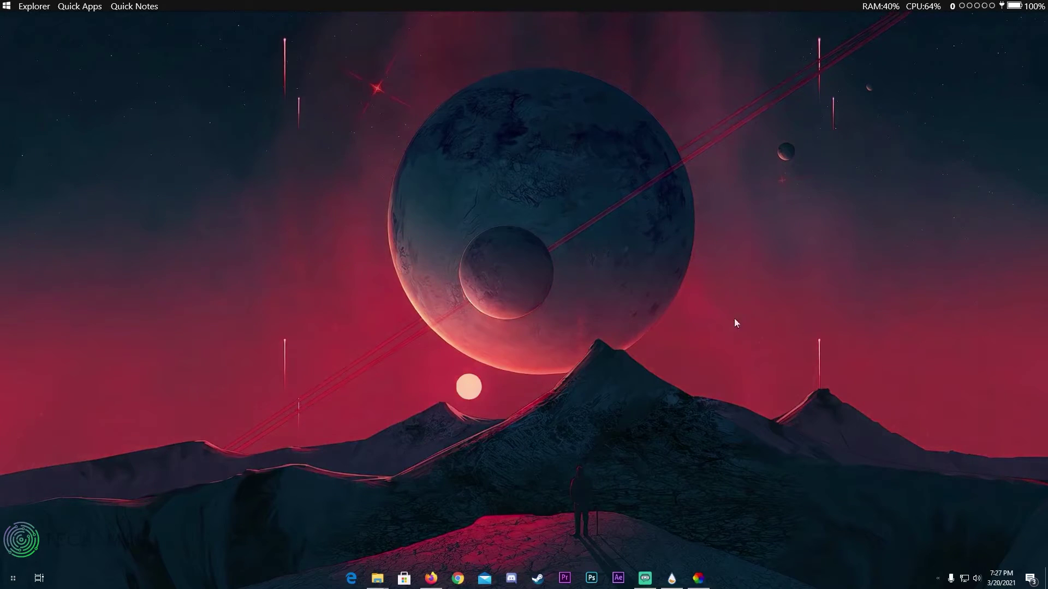
Load Time and Date.ini from the AgeoUpdated skin in the Rainmeter manager and place it over the large planet at about 845, 215.
click(673, 577)
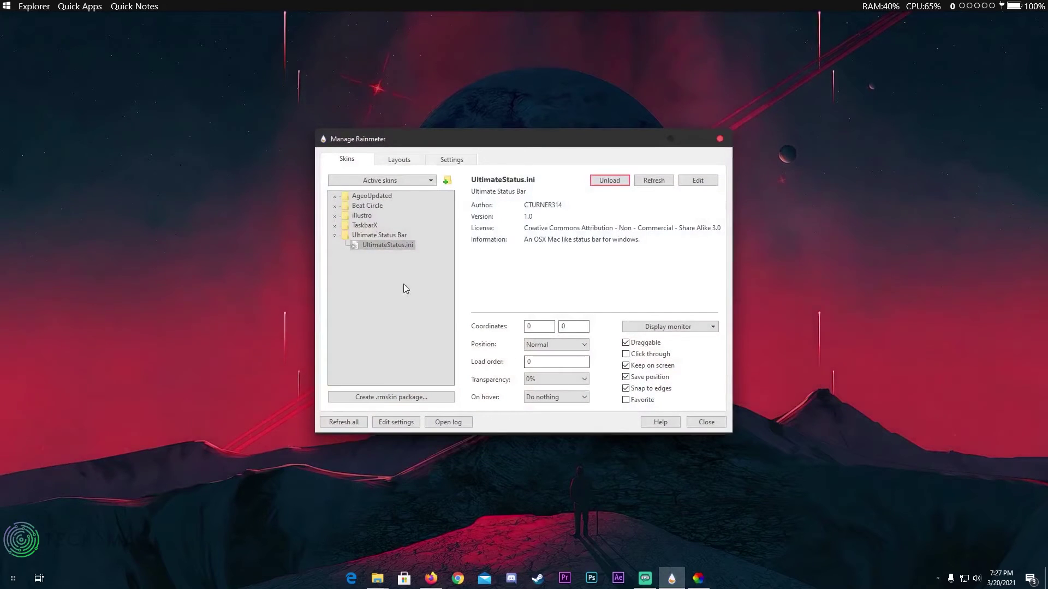
click(336, 238)
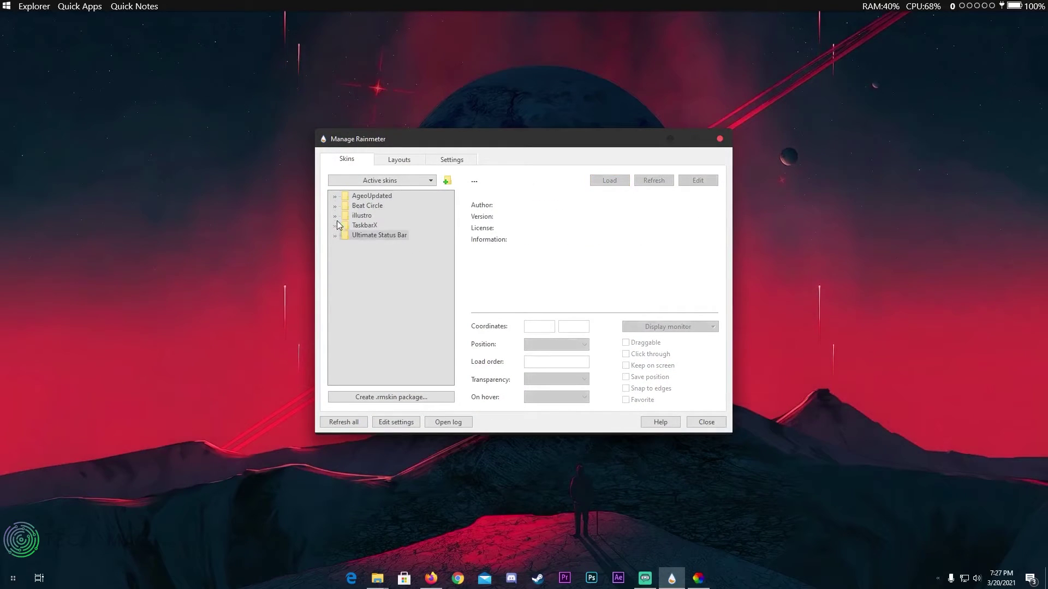
click(337, 198)
click(345, 214)
click(399, 226)
click(609, 181)
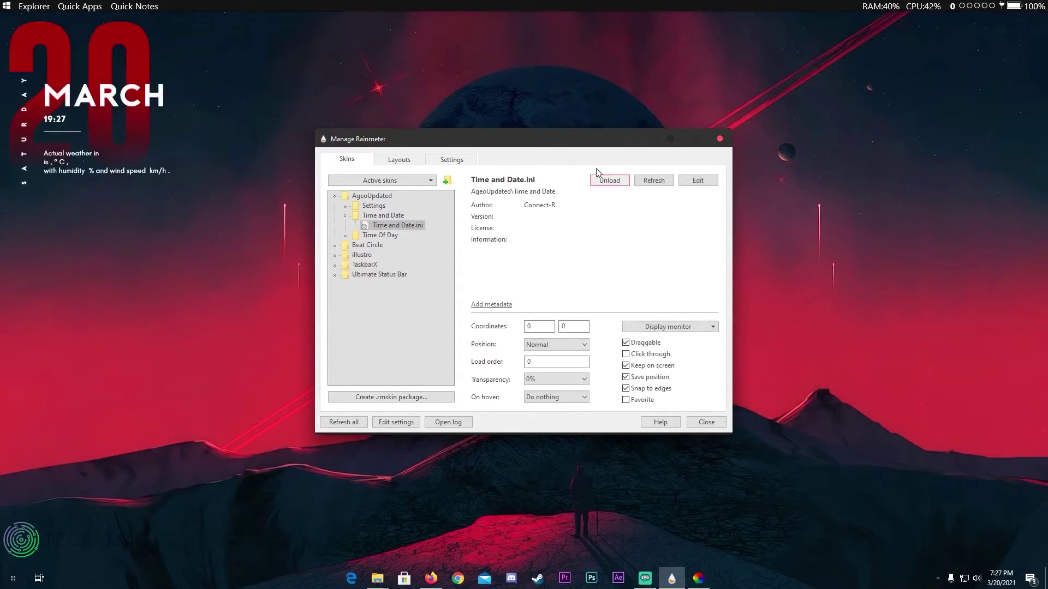
drag(574, 145, 866, 312)
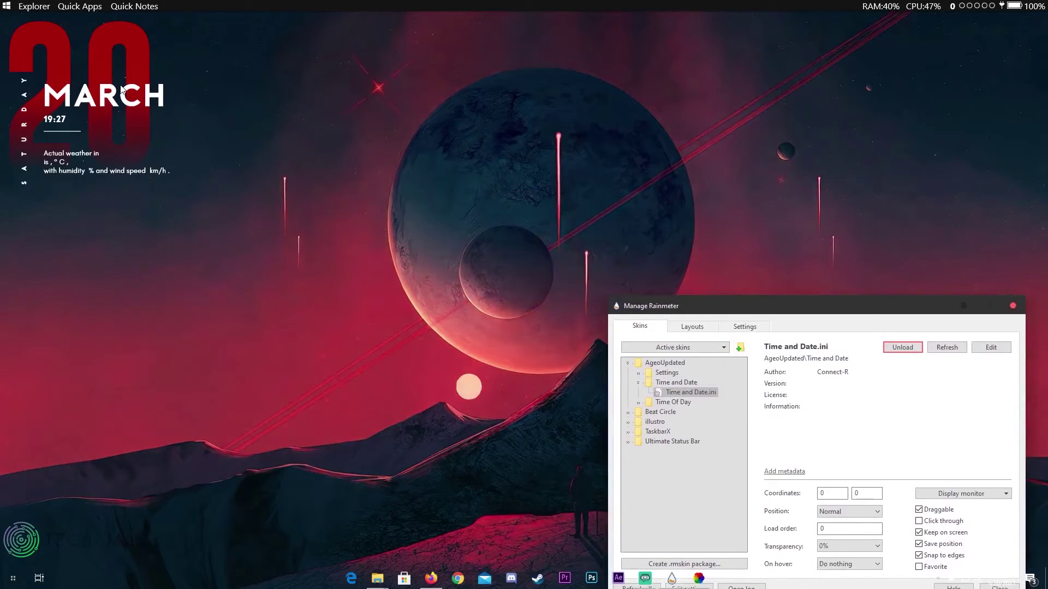
drag(106, 91, 564, 206)
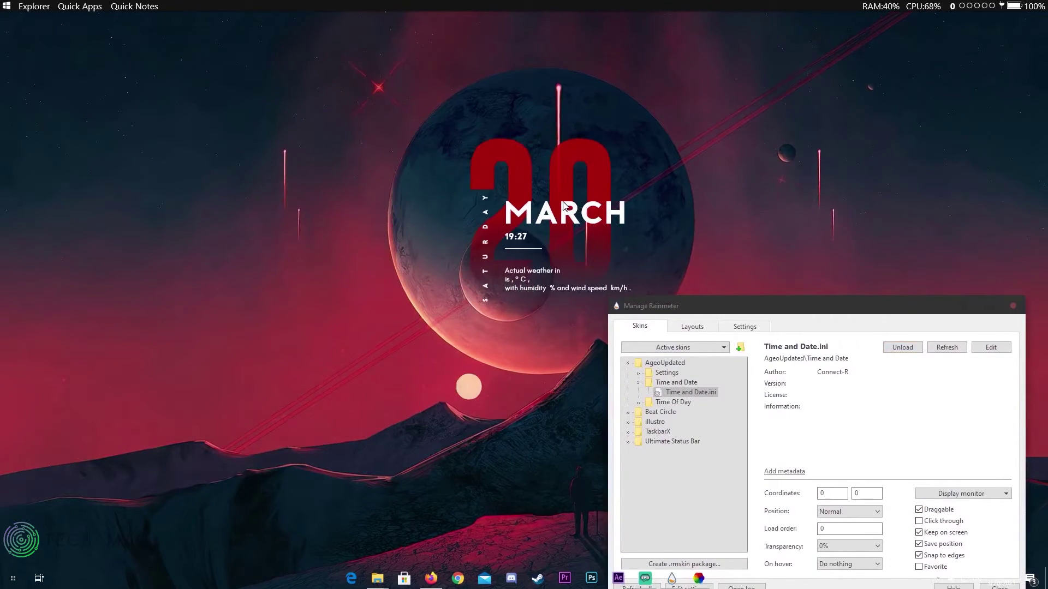
Load Time Of Day.ini from the AgeoUpdated skin and move the greeting to the desktop's lower-left corner at about 0, 996.
drag(792, 304, 748, 234)
click(623, 321)
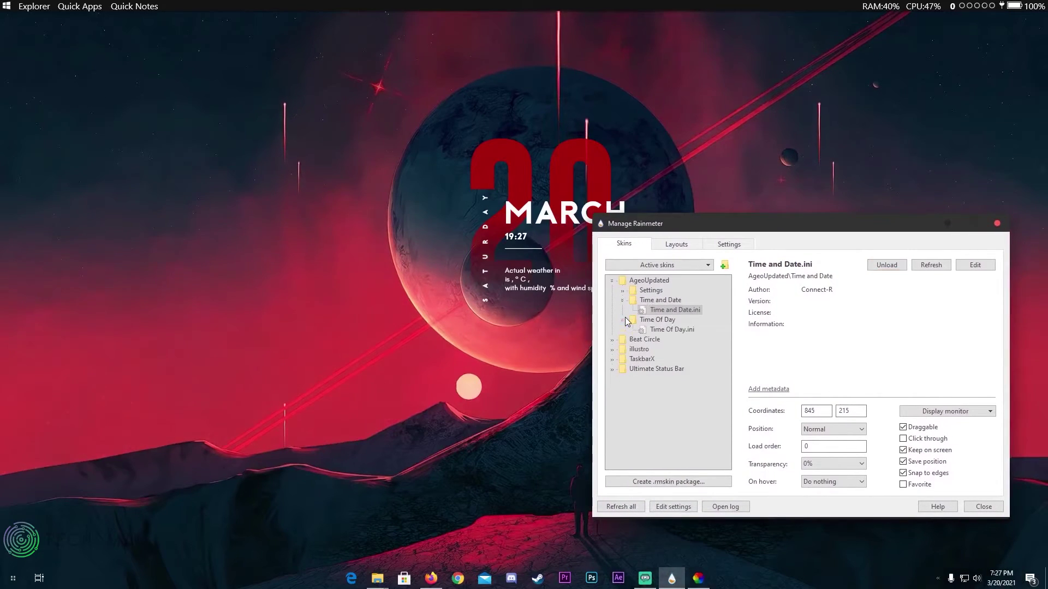
click(672, 329)
click(886, 265)
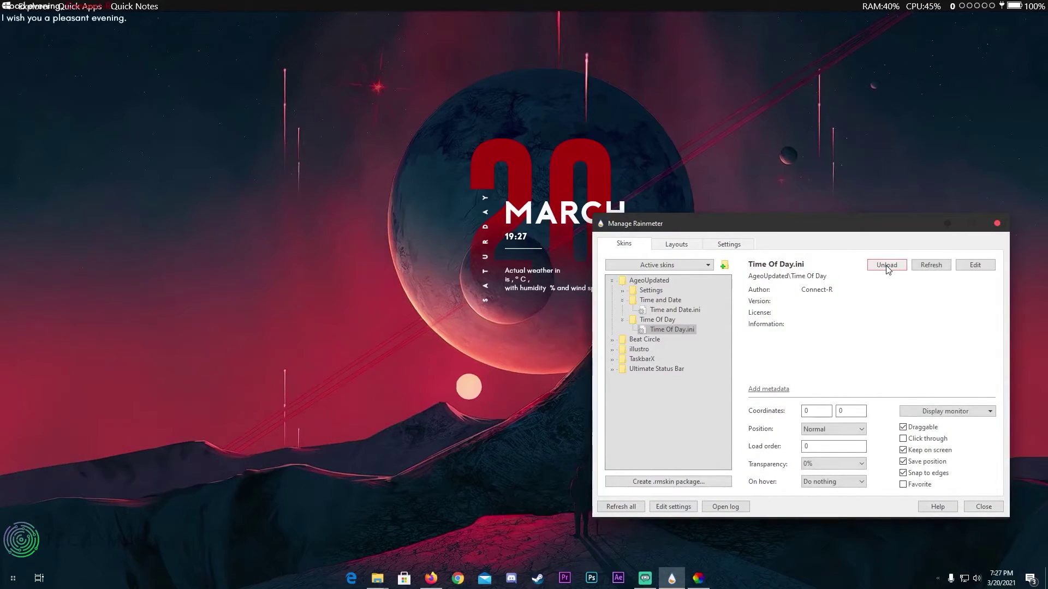
drag(113, 24, 113, 564)
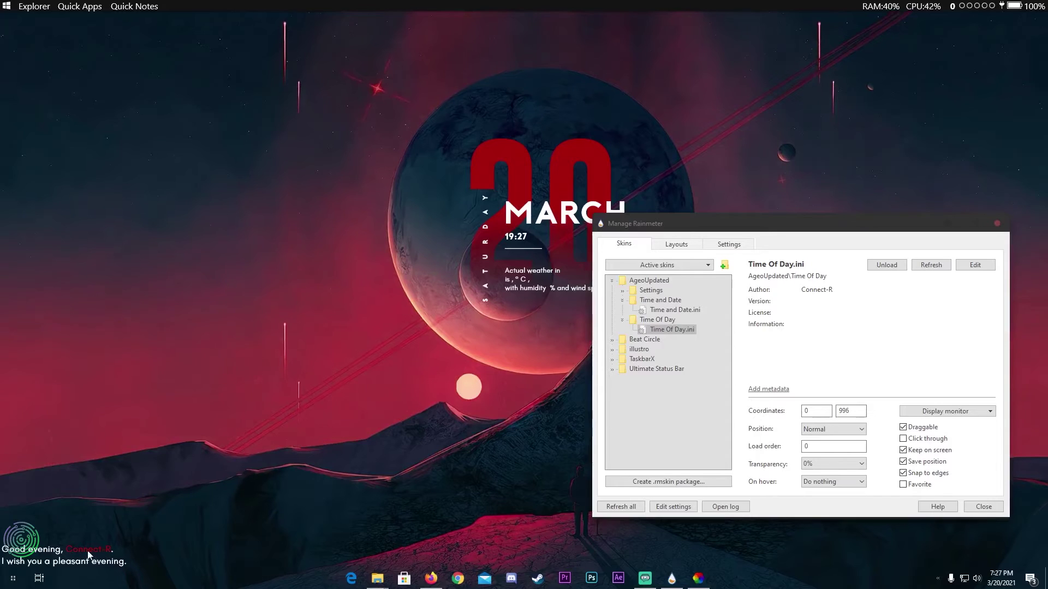
Set the greeting name to TechMac in the AgeoUpdated settings skin and close that settings skin.
right_click(88, 554)
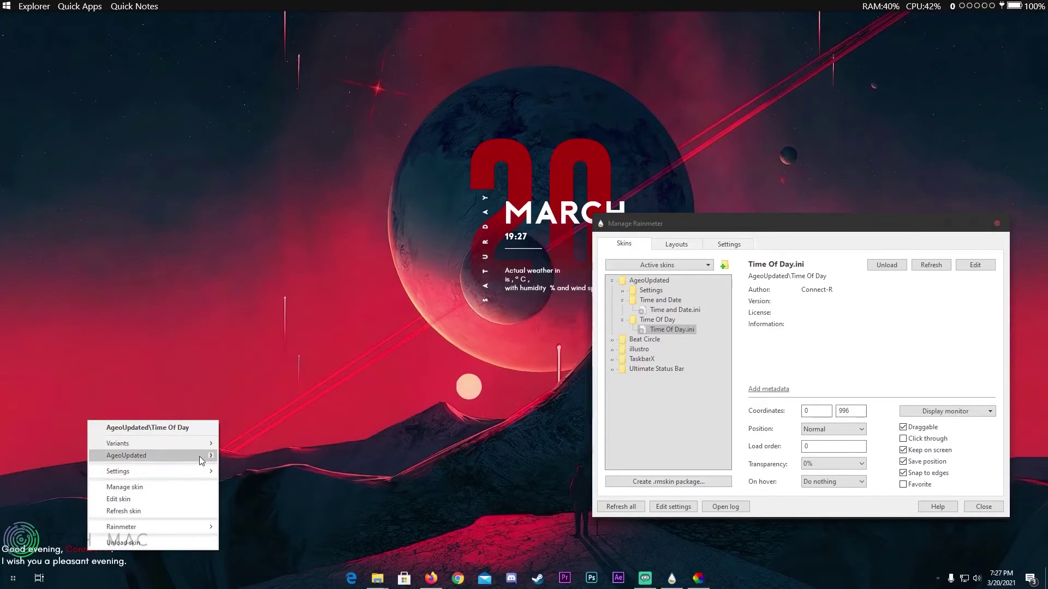
mouse_move(198, 457)
mouse_move(244, 460)
click(327, 455)
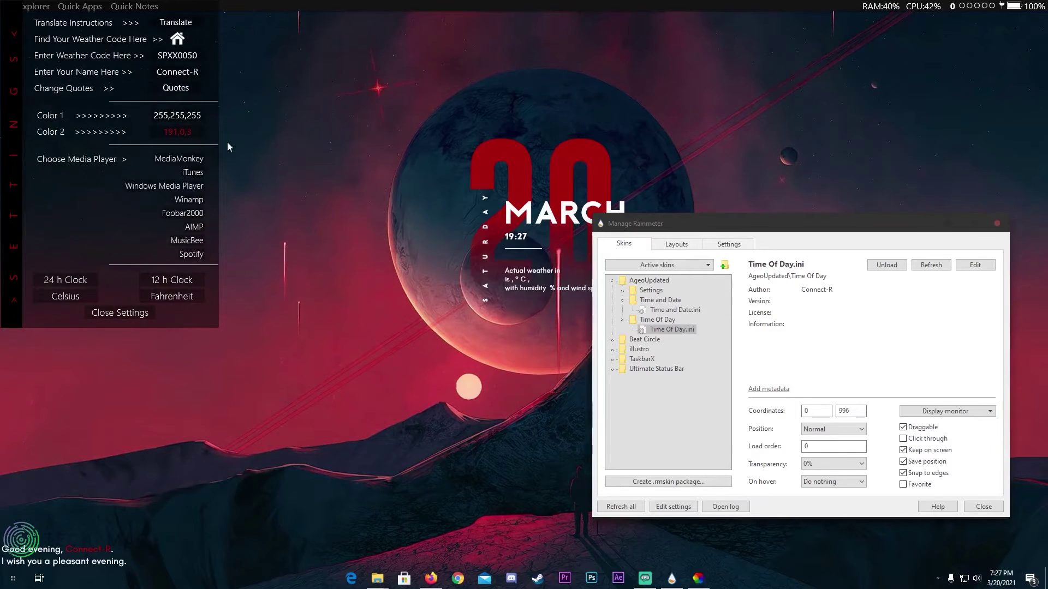
click(187, 72)
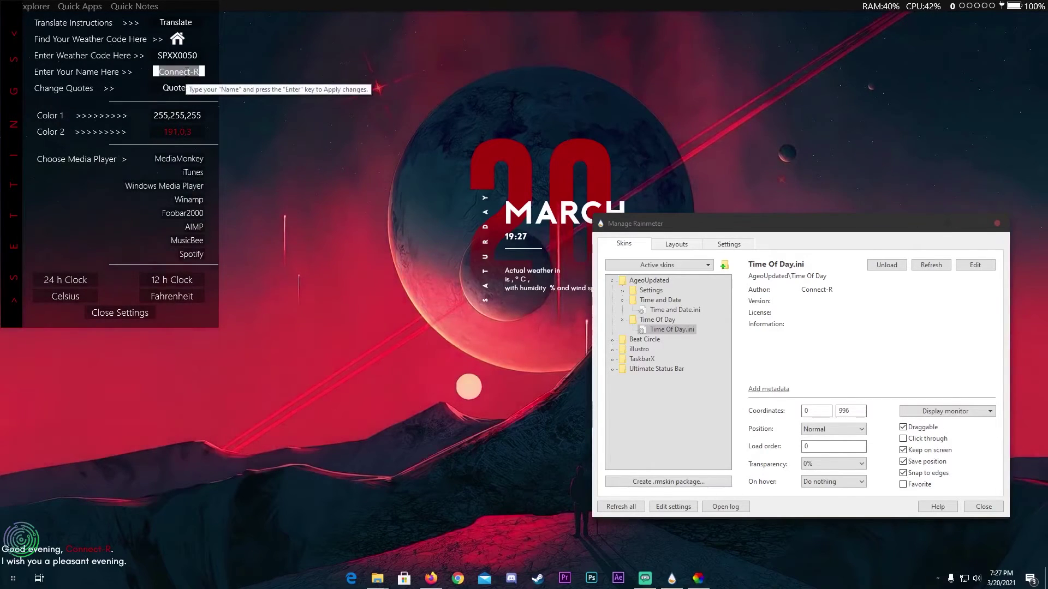
text(Tech)
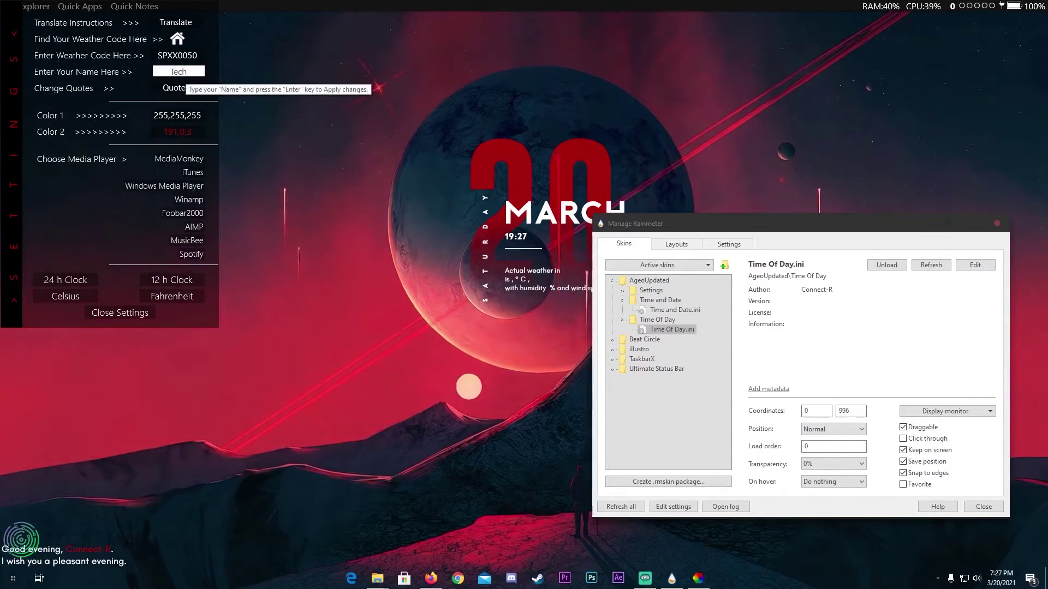
text(Mac)
key(Return)
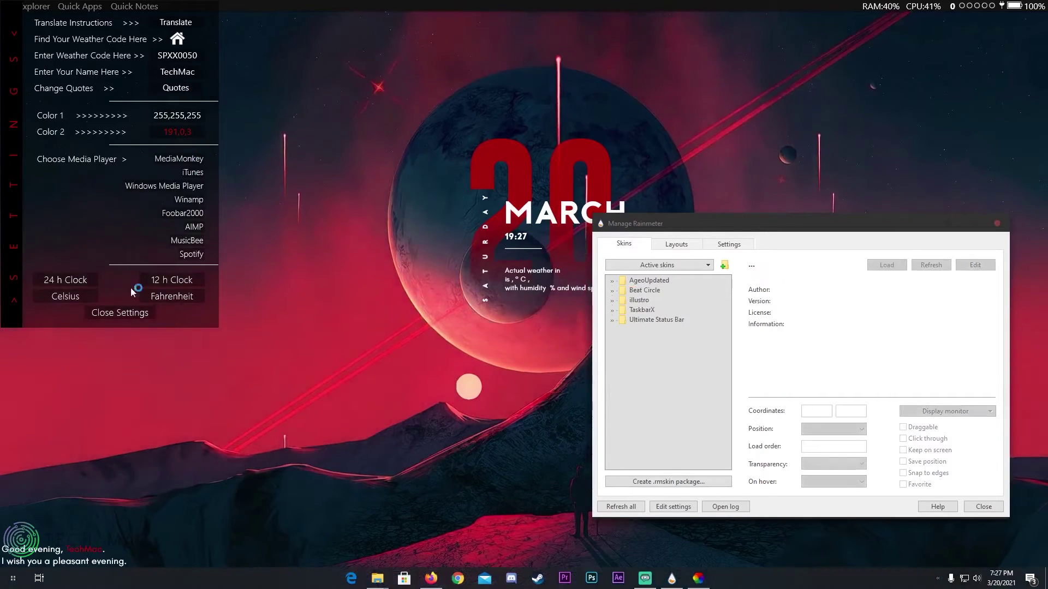
right_click(117, 311)
click(163, 434)
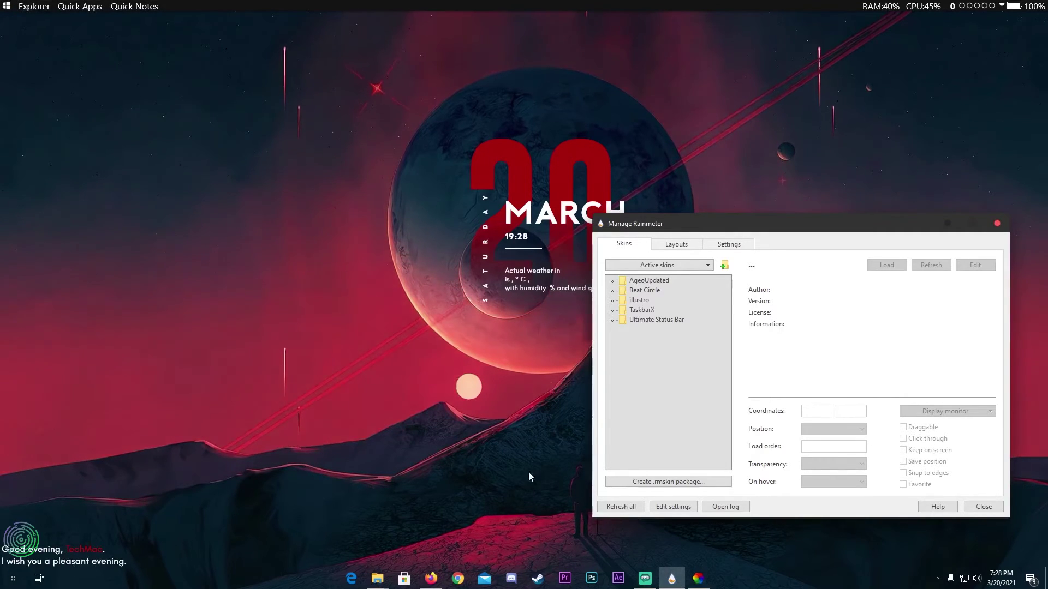
Minimize the Rainmeter manager, open the settings file of the Ultimate Status Bar skin and set BarColor to 0,0,0,0.
drag(898, 222, 818, 191)
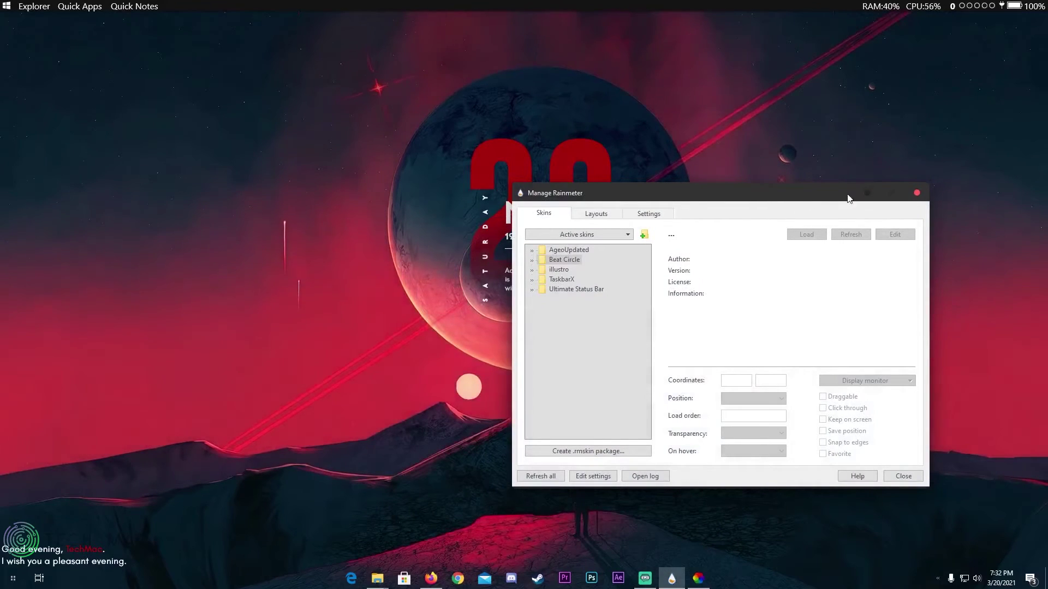
click(867, 193)
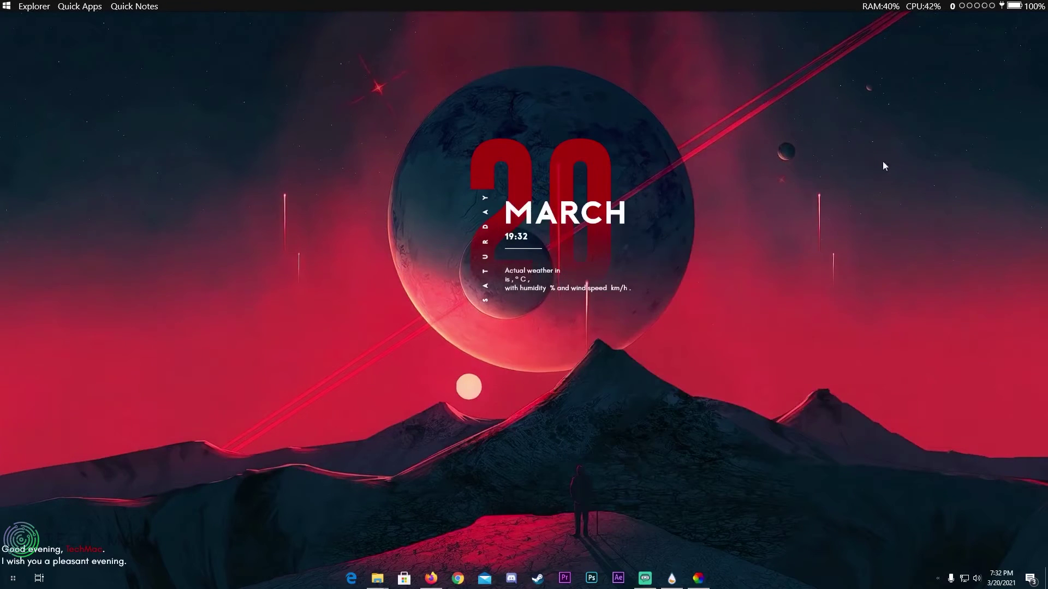
right_click(855, 9)
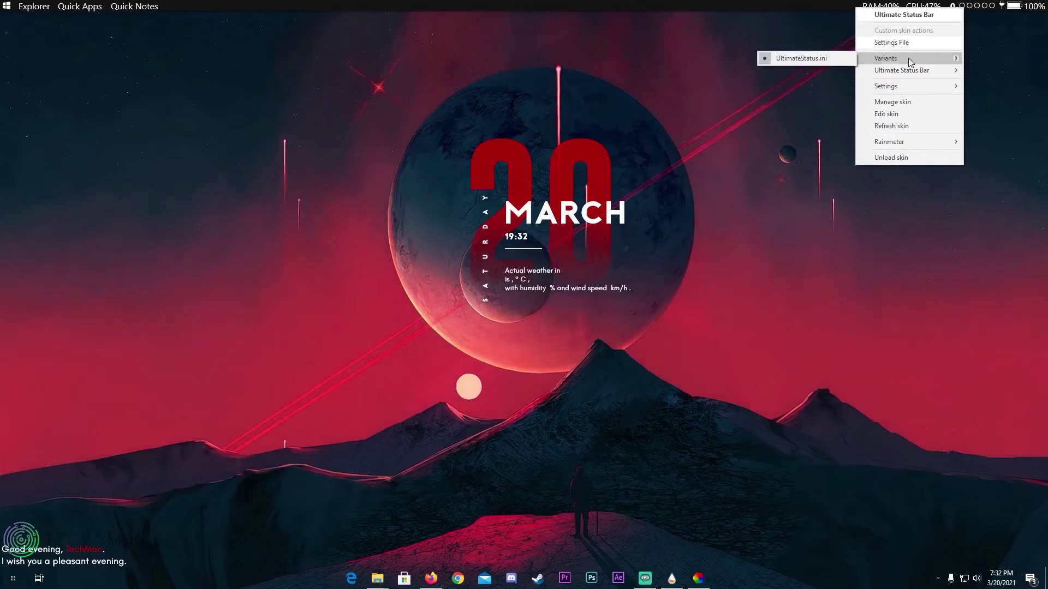
mouse_move(919, 86)
click(918, 44)
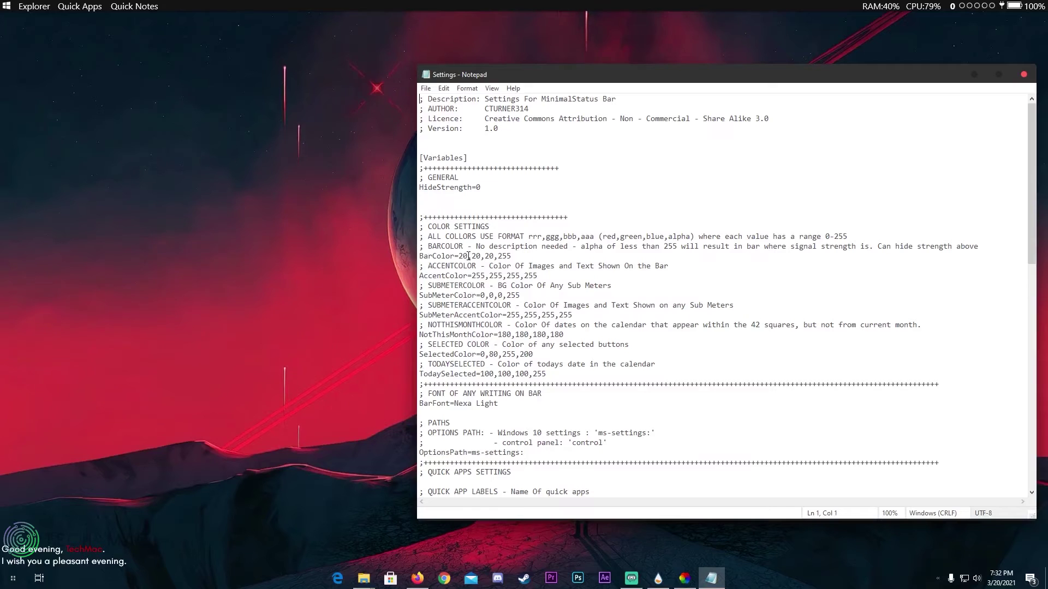
click(468, 256)
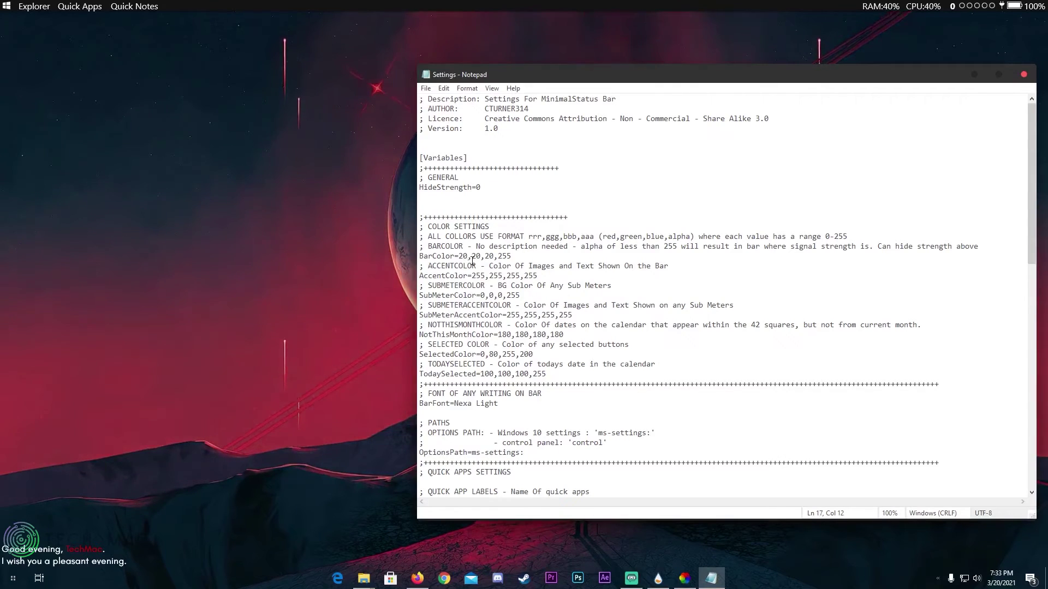
key(BackSpace)
key(BackSpace)
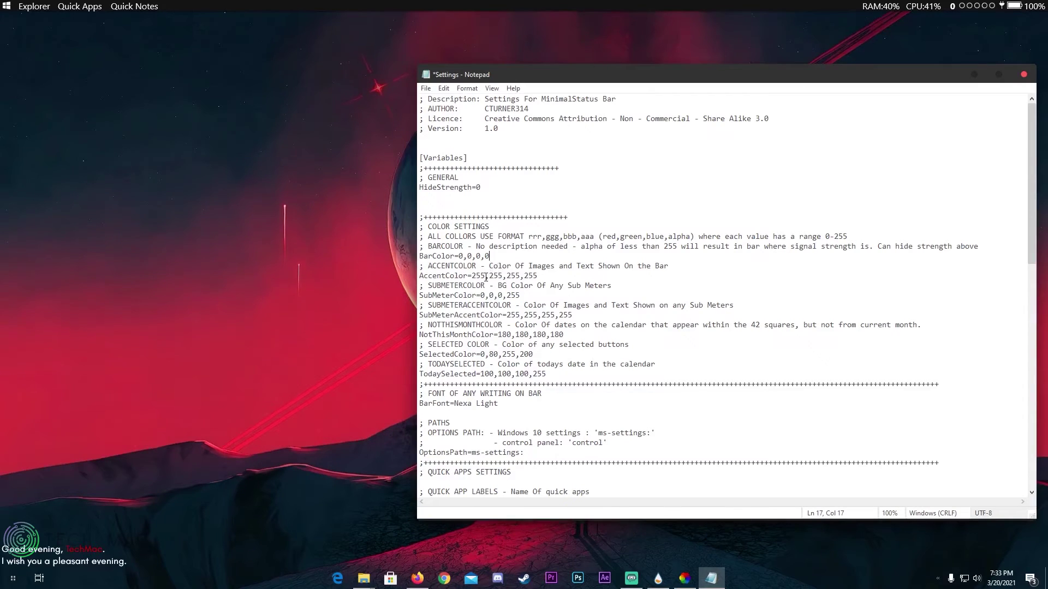
Set AccentColor to 200,0,0,255 in the status bar settings file.
key(BackSpace)
key(BackSpace)
key(BackSpace)
text(200)
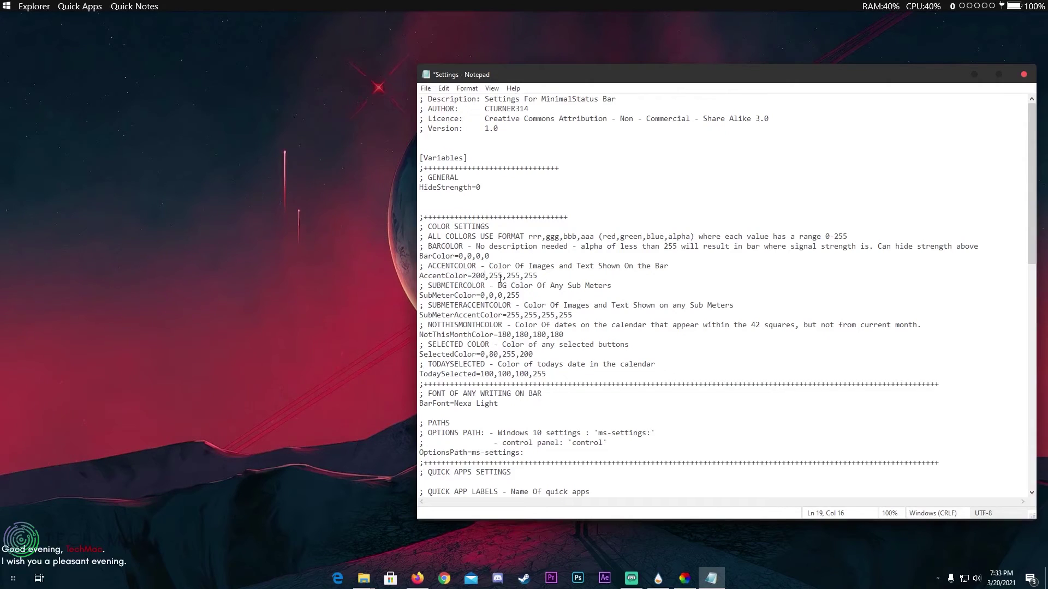
key(Right)
key(Delete)
key(Delete)
key(Delete)
text(0)
key(Right)
key(Delete)
key(Delete)
key(Delete)
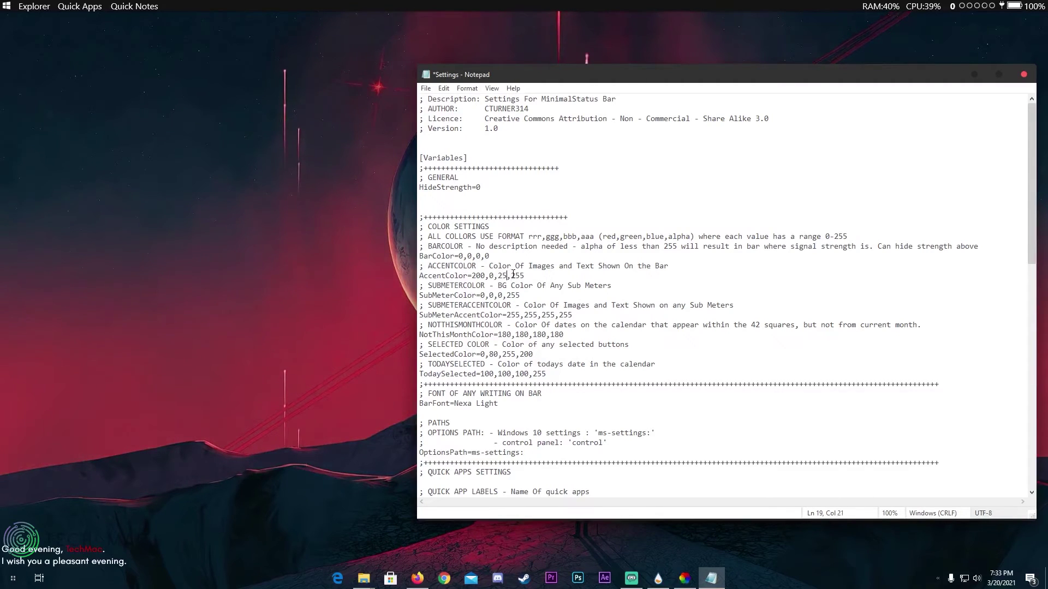
text(0)
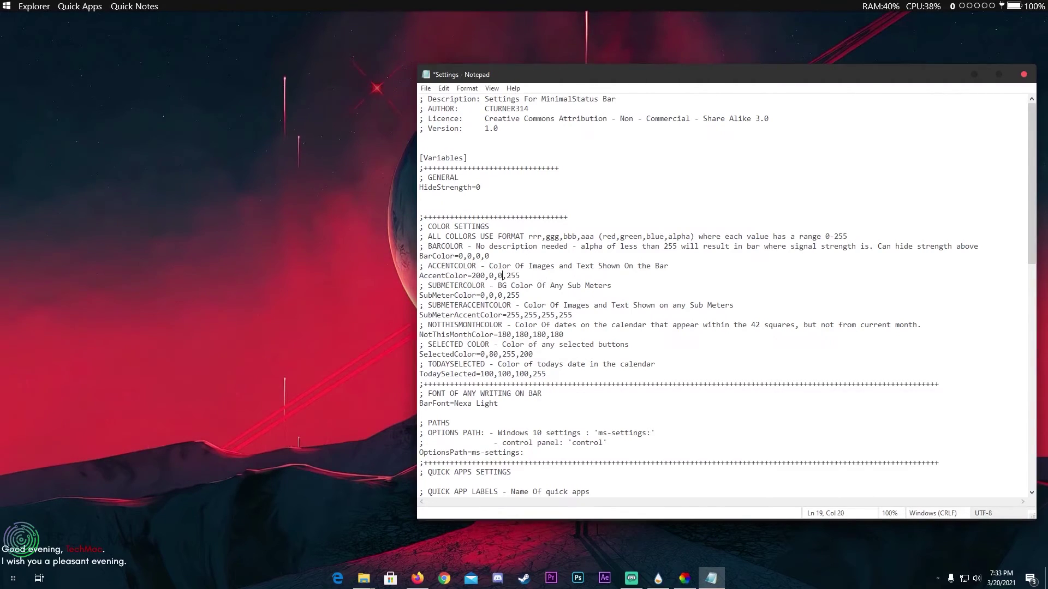
Save and close the settings file, and refresh UltimateStatus.ini in the Rainmeter manager.
click(426, 89)
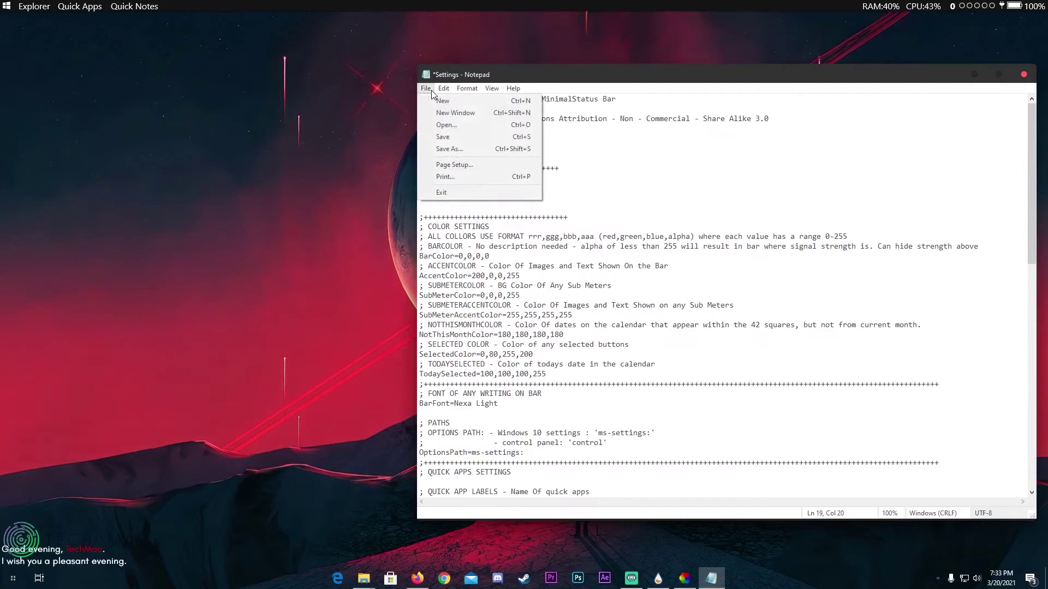
click(448, 135)
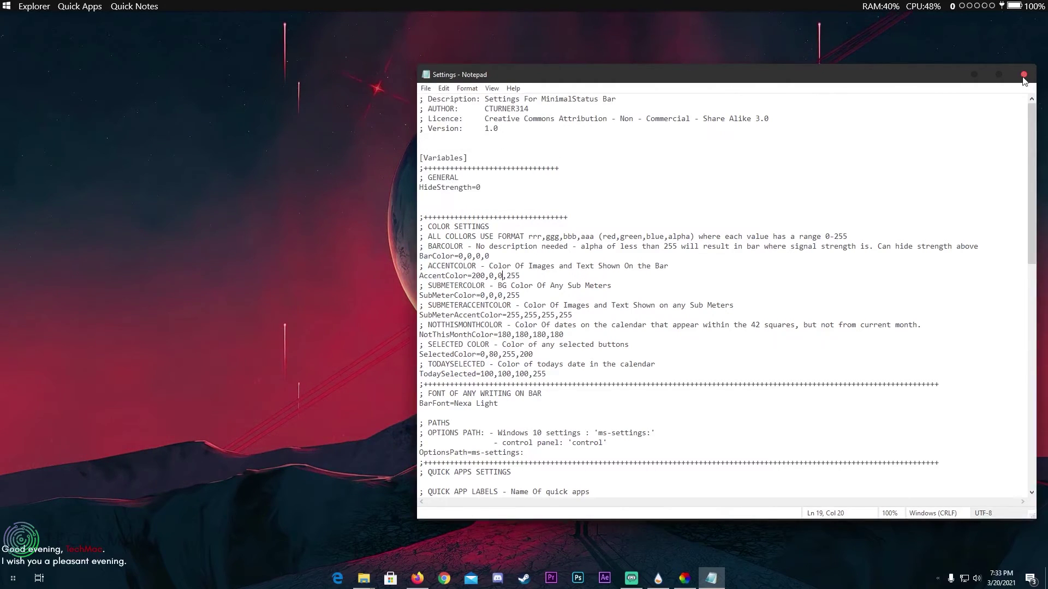
click(1023, 76)
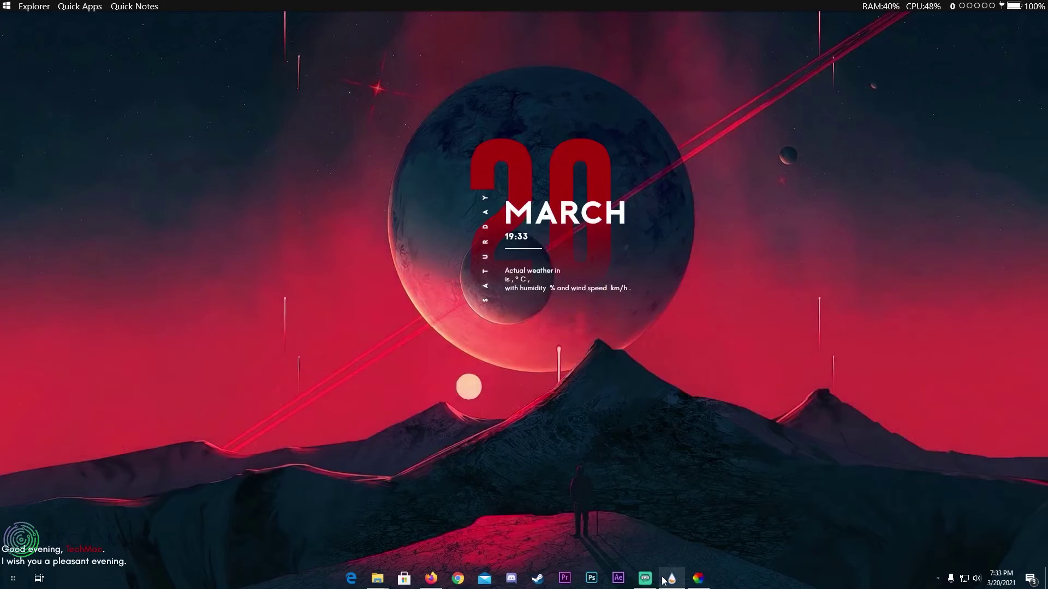
click(665, 580)
click(532, 290)
click(580, 299)
click(853, 239)
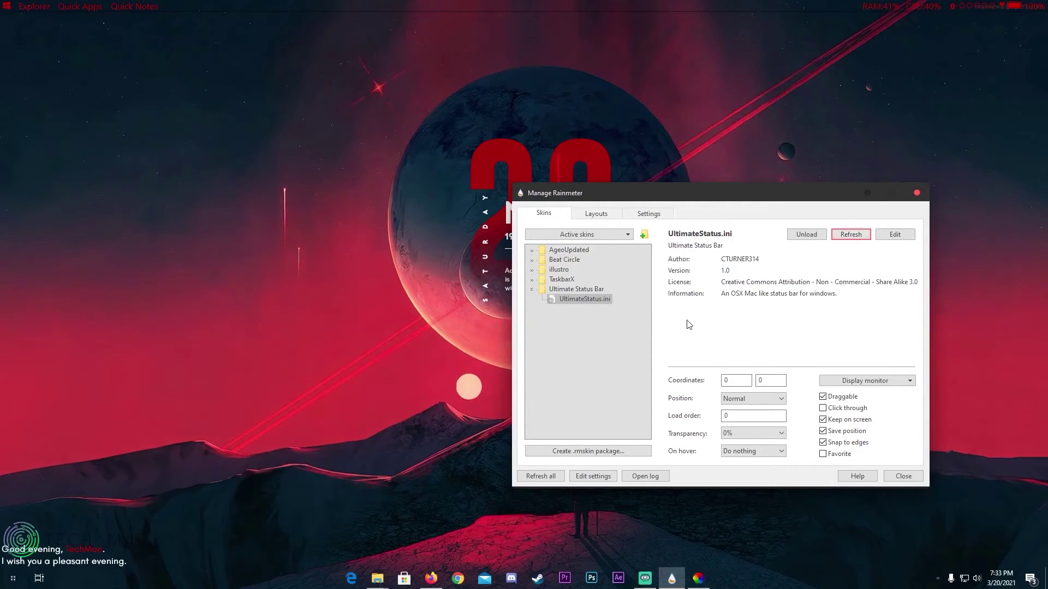
Load BeatCircle.ini from the Beat Circle skin in the Rainmeter manager.
click(532, 260)
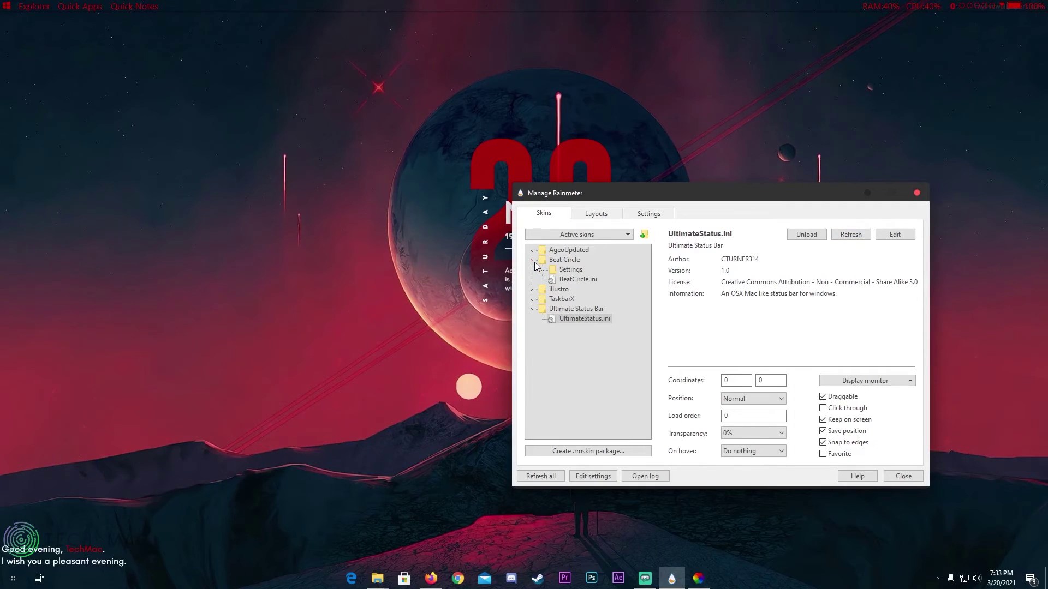
click(581, 279)
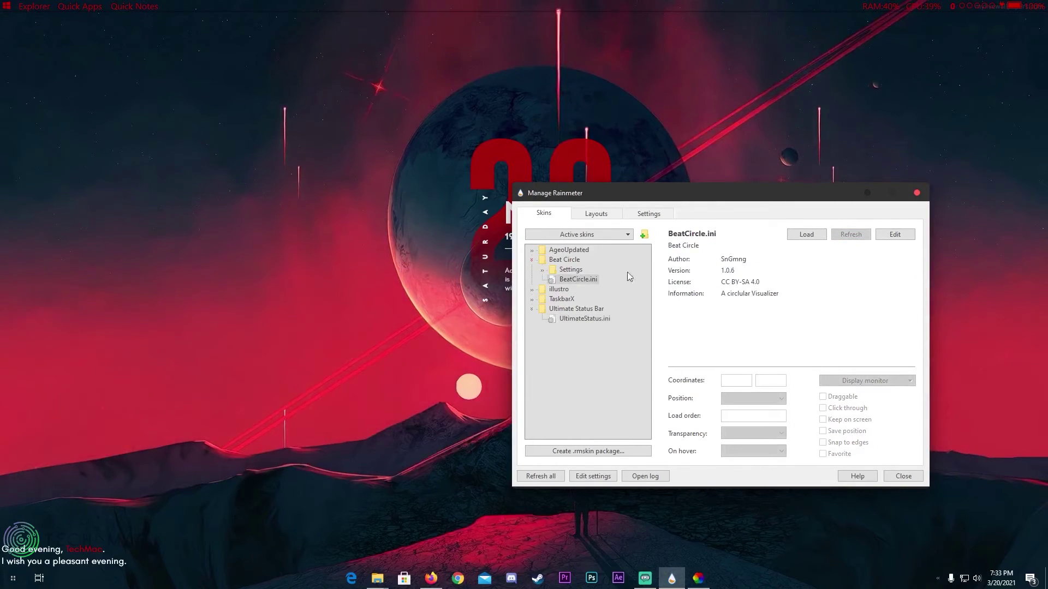
click(817, 236)
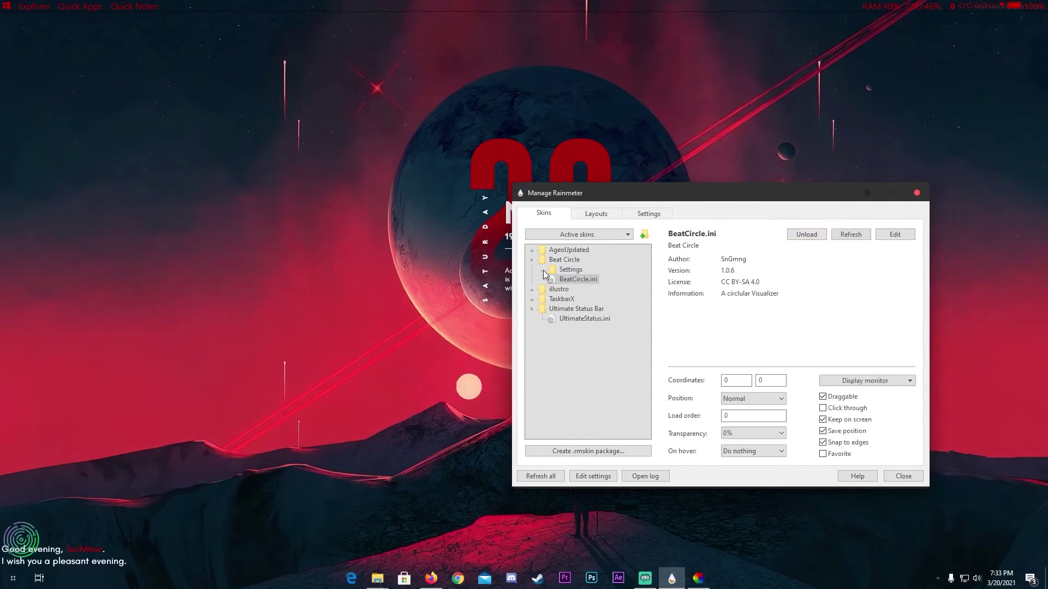
Load Beat Circle's Settings.ini, review the visualizer options and close the settings window.
click(542, 269)
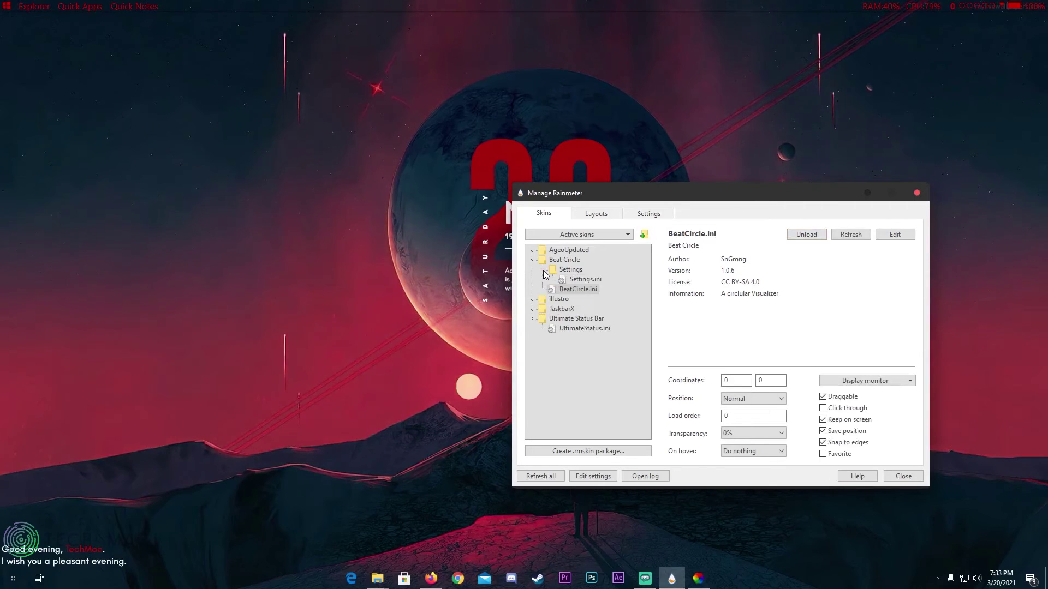
click(585, 280)
click(811, 234)
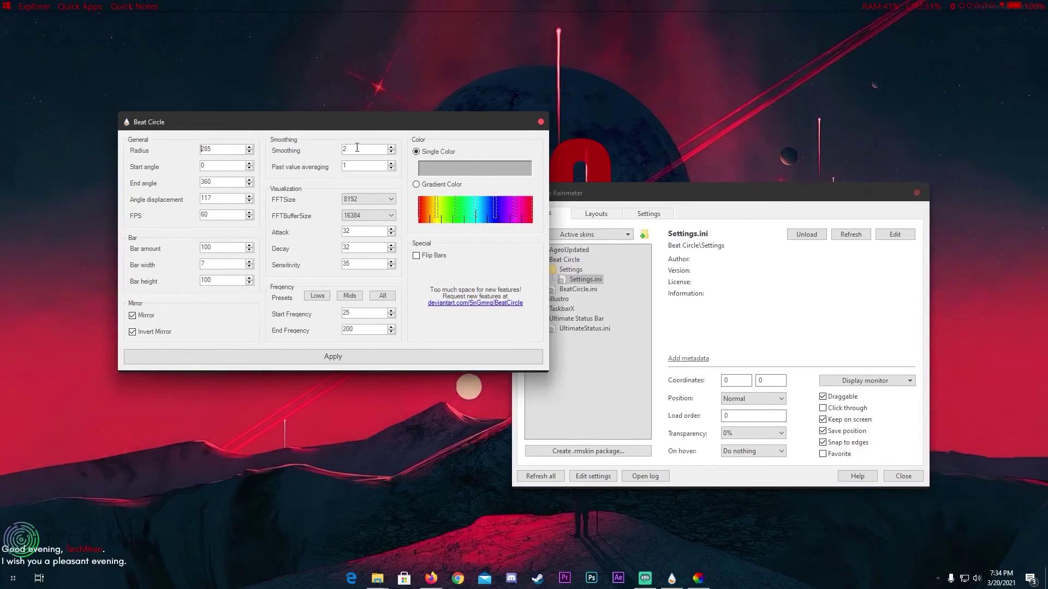
click(540, 123)
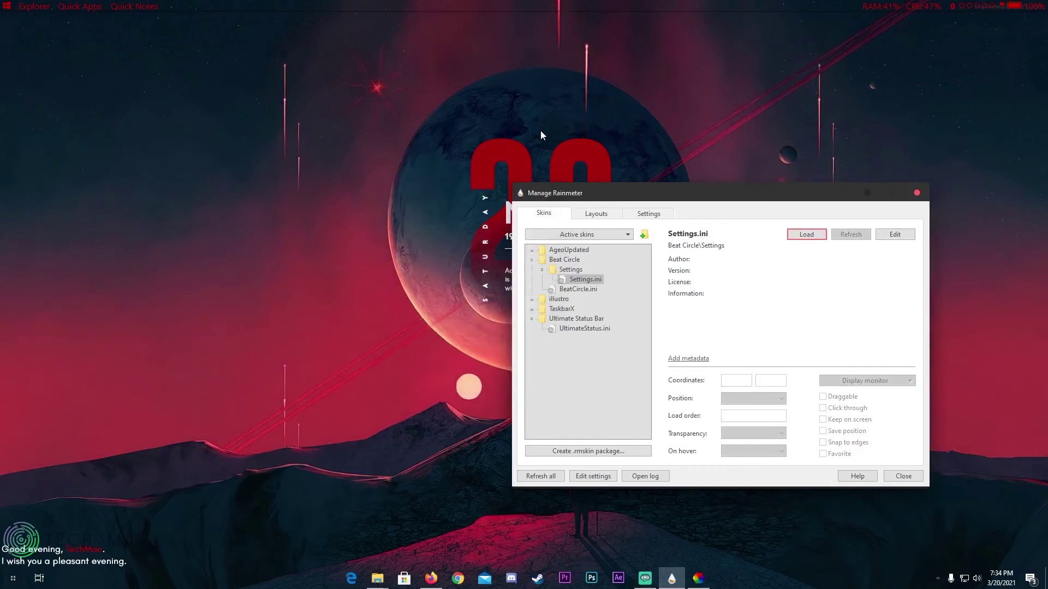
Set BeatCircle.ini to coordinates 604, 20 with position On desktop and Click through enabled, and close the Rainmeter manager.
click(564, 289)
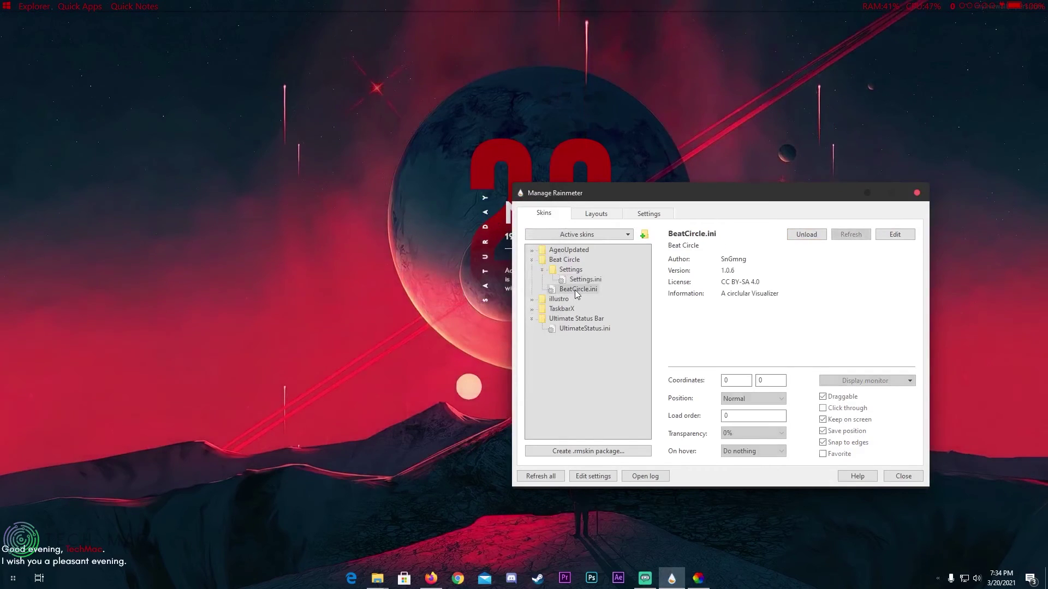
double_click(732, 381)
text(60)
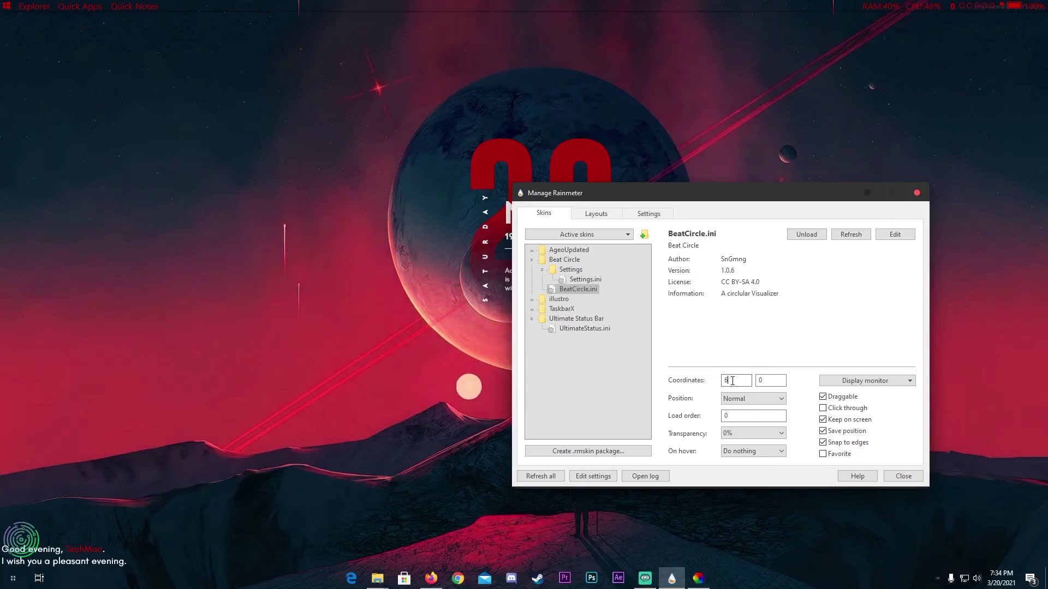
text(4)
double_click(771, 381)
text(2)
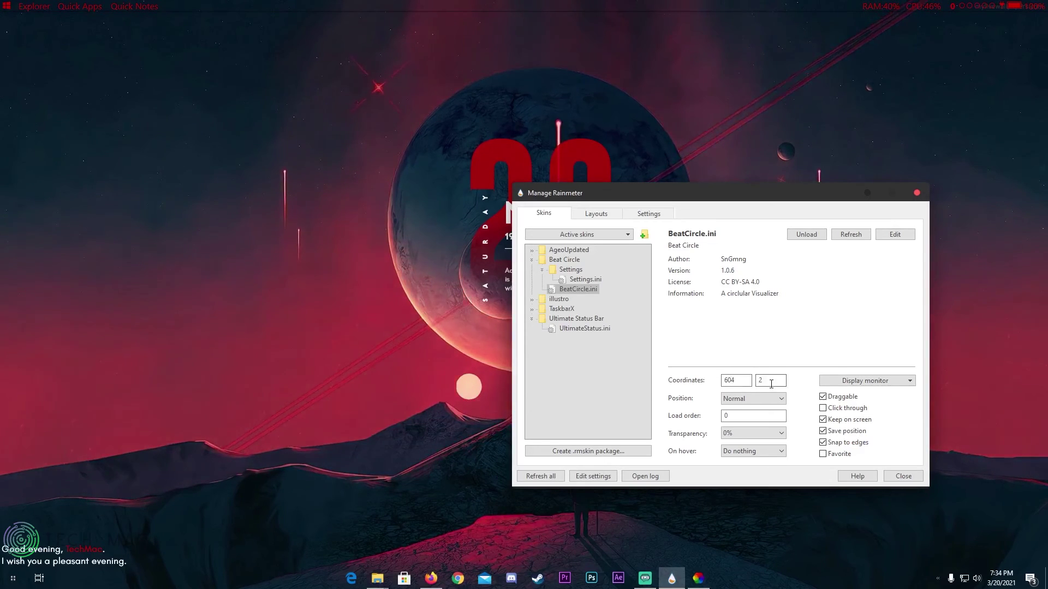
text(0)
click(779, 399)
click(766, 410)
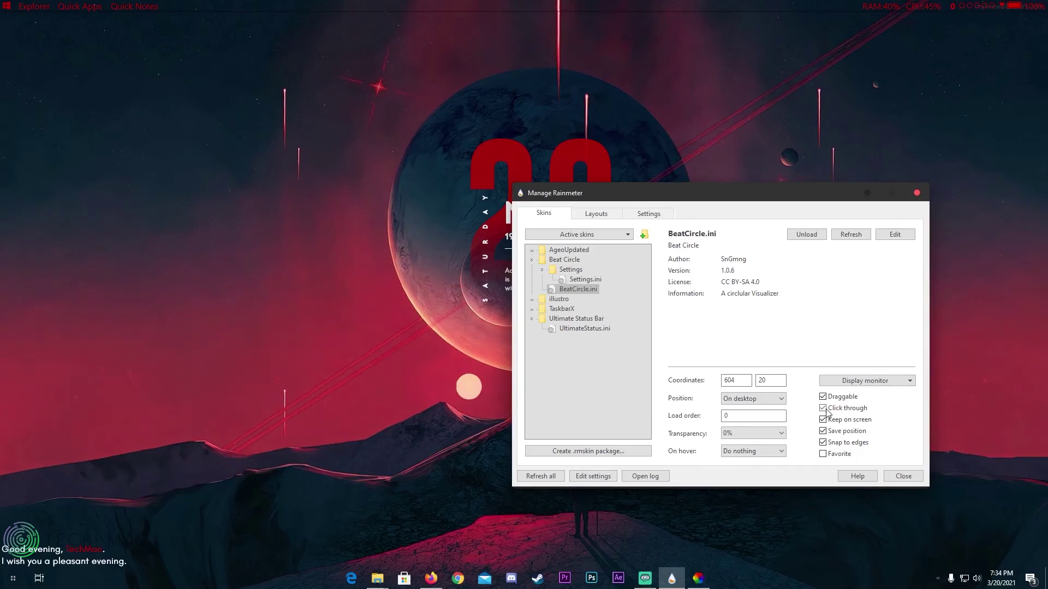
click(906, 477)
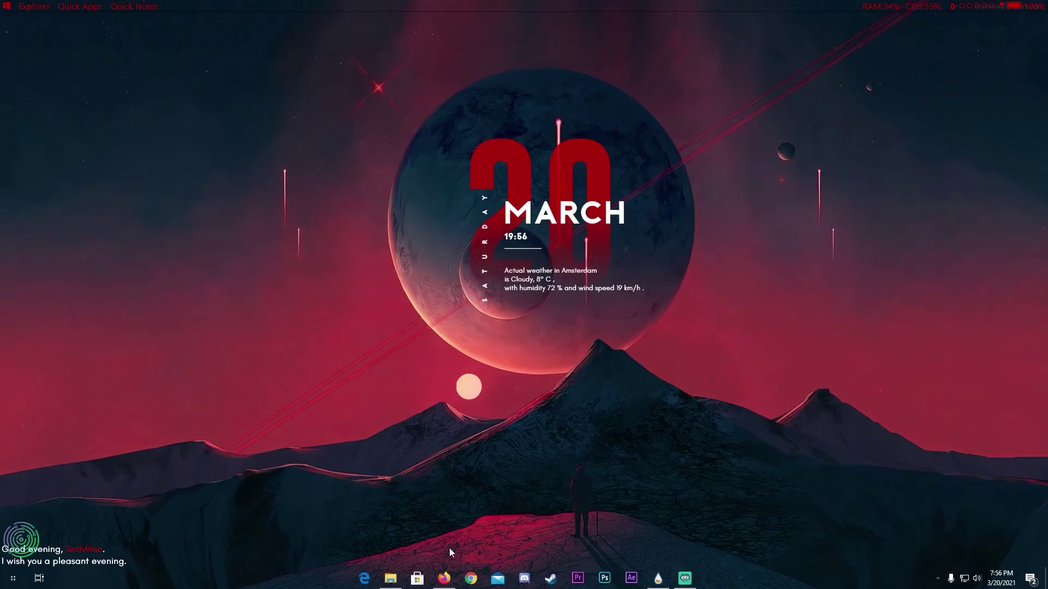